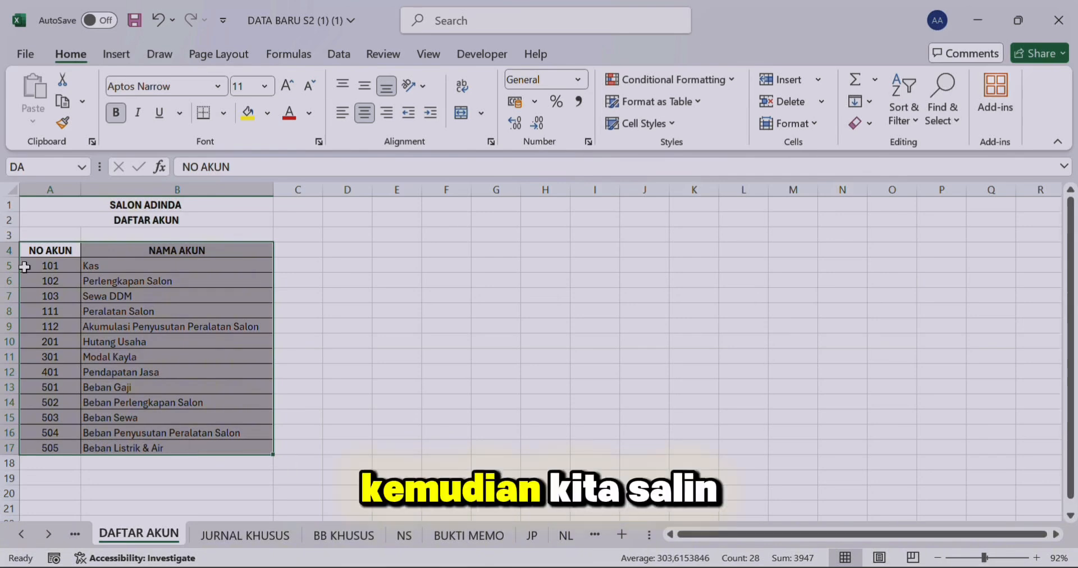
# Step: Assign the range name DA to the selected account list table A4:B17 on the DAFTAR AKUN sheet
pyautogui.click(42, 170)
pyautogui.press('Return')
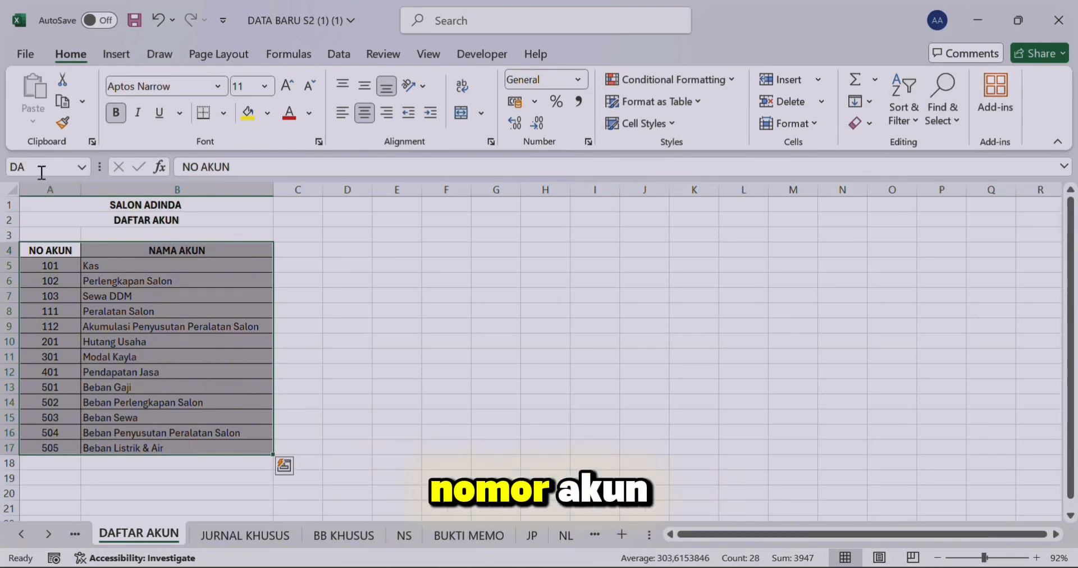
# Step: Copy the account numbers in A5:A17 of DAFTAR AKUN into the NOMOR AKUN column of the NL sheet, starting at A7
pyautogui.click(55, 264)
pyautogui.moveTo(57, 263); pyautogui.dragTo(57, 447)
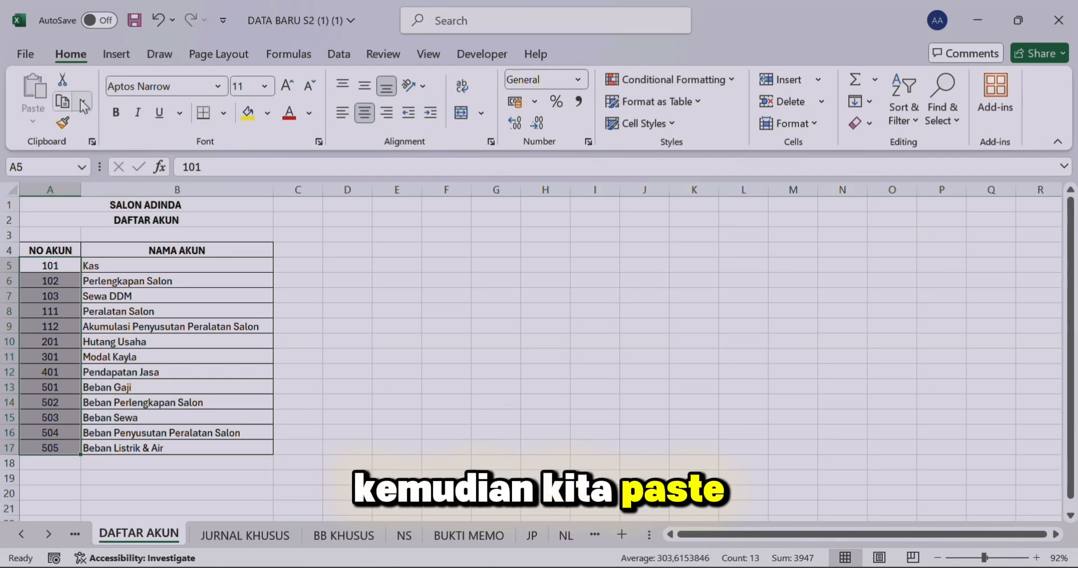
pyautogui.click(62, 103)
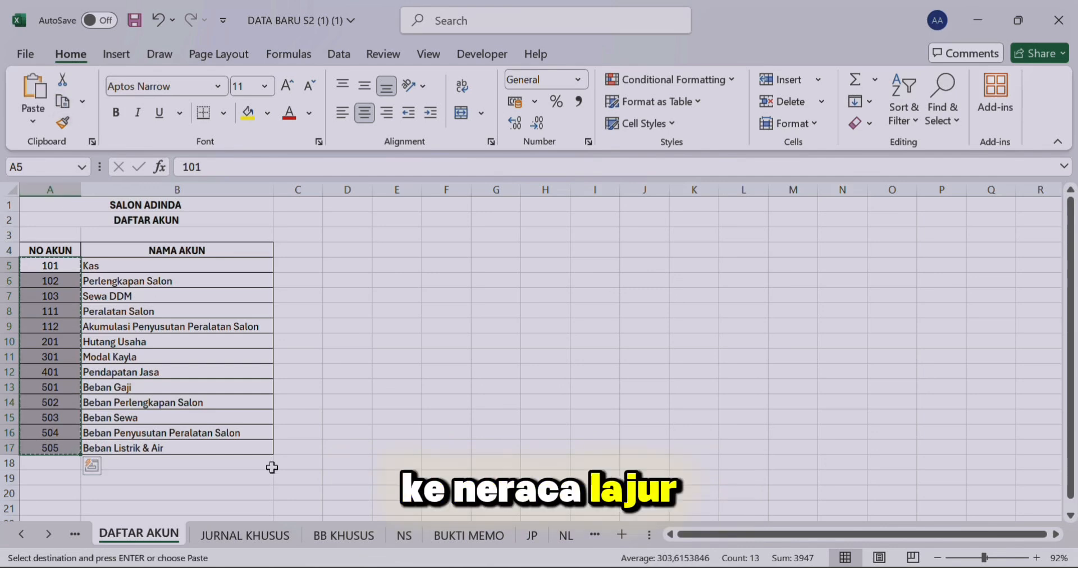
pyautogui.click(565, 535)
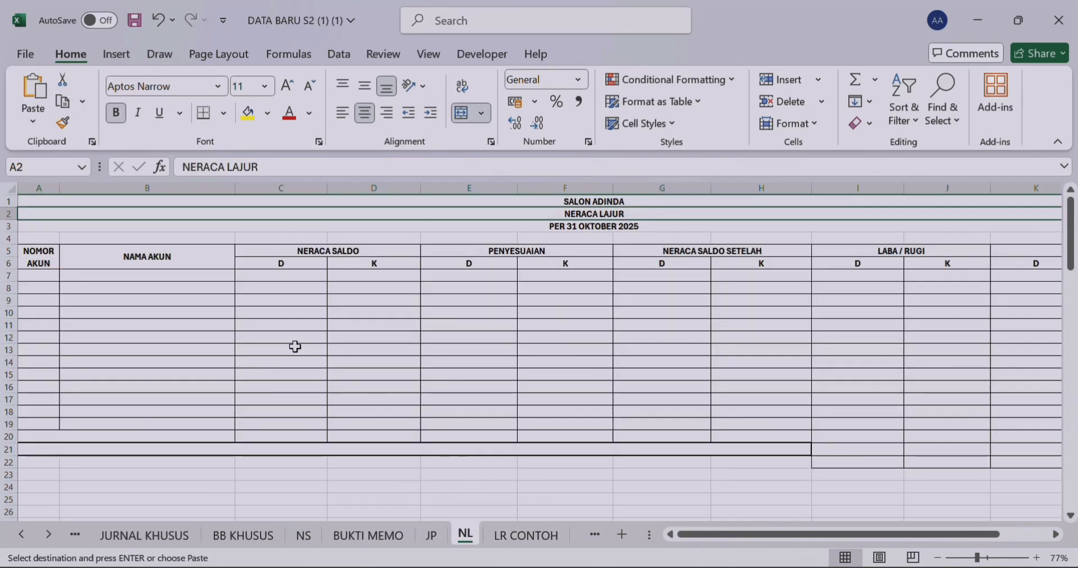
pyautogui.click(20, 535)
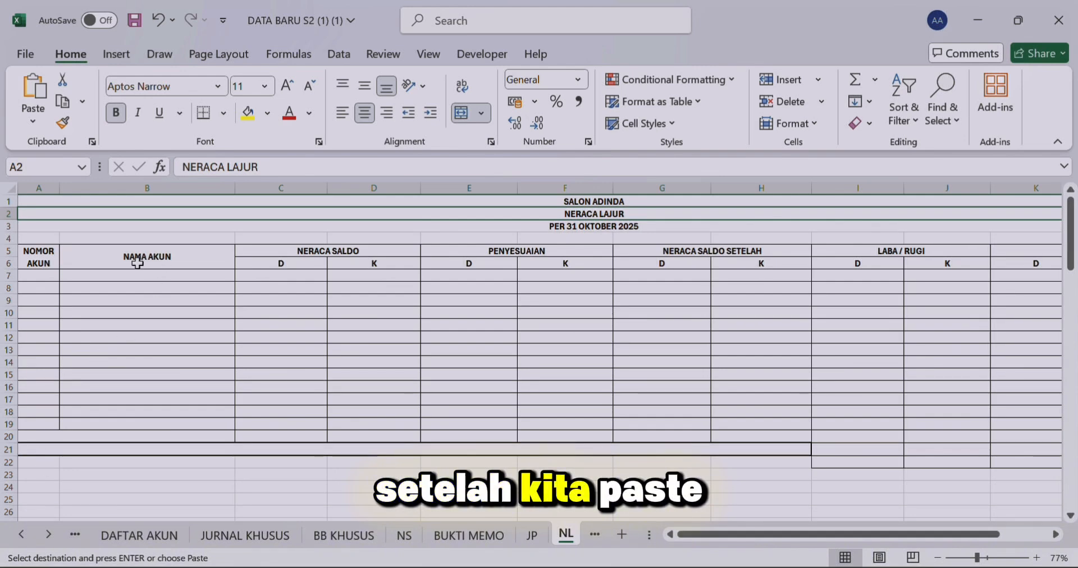
pyautogui.click(46, 274)
pyautogui.click(34, 103)
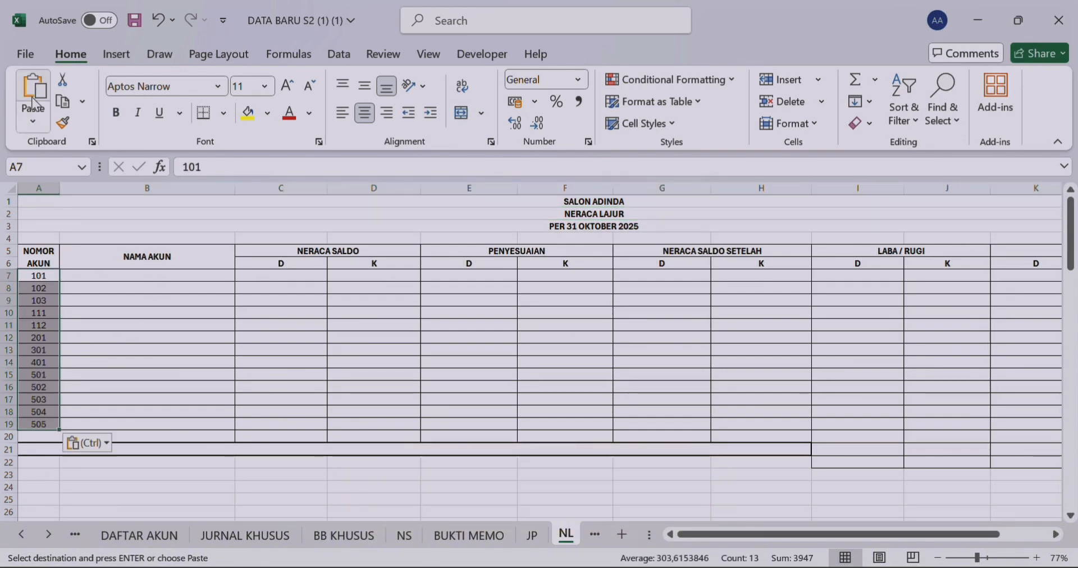
# Step: Enter the formula =VLOOKUP(A7;DA;2;0) in B7 to look up the account name for the first account number
pyautogui.click(87, 275)
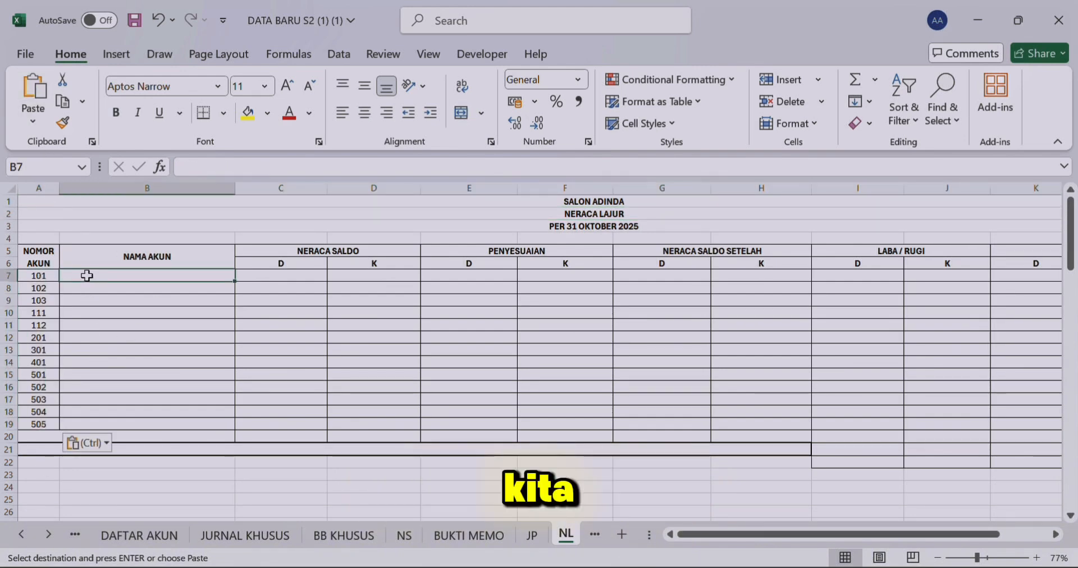
pyautogui.write('=')
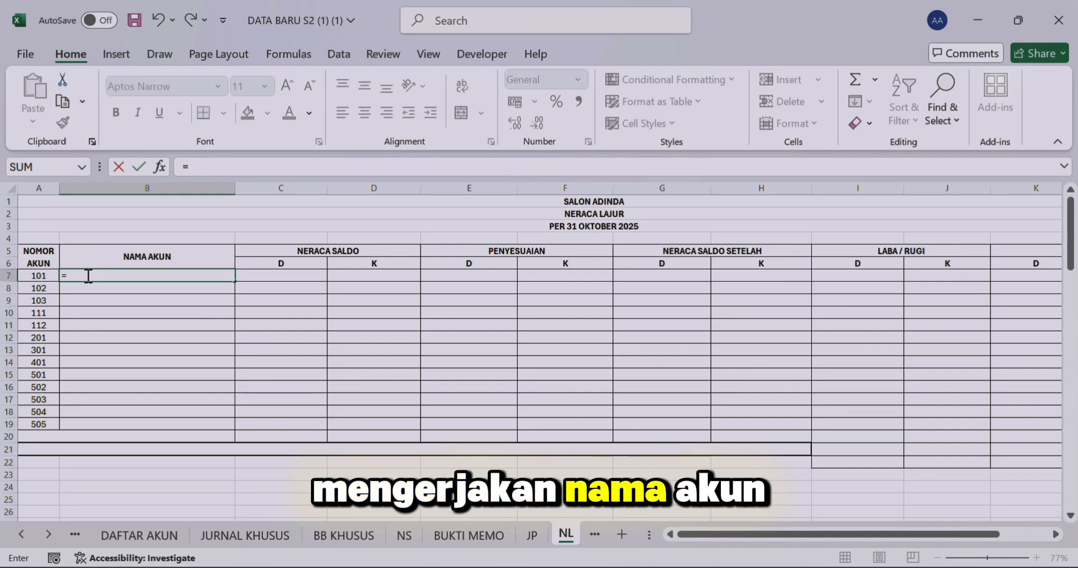
pyautogui.write('VLO')
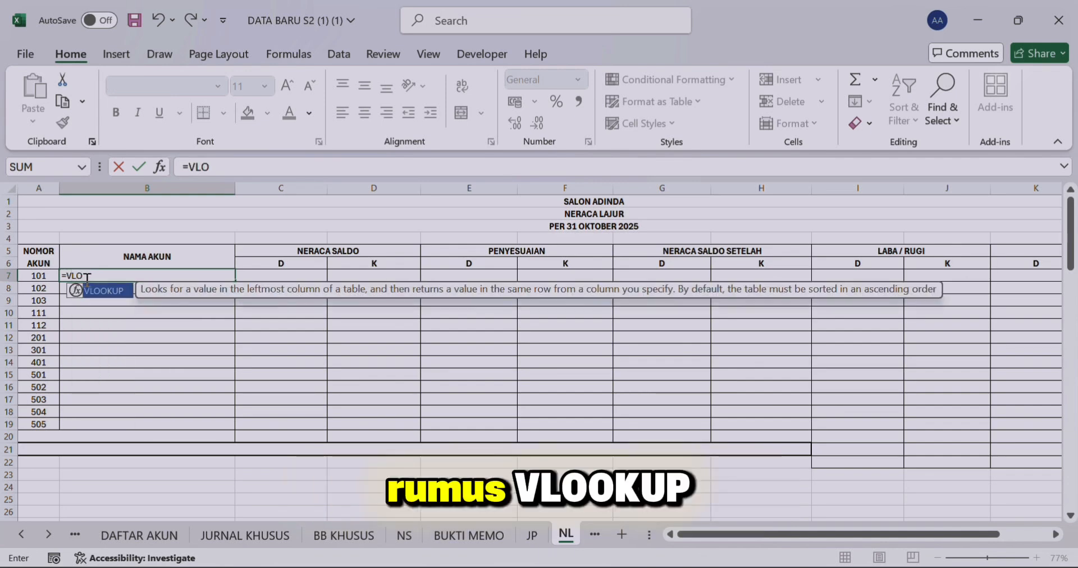
pyautogui.doubleClick(91, 290)
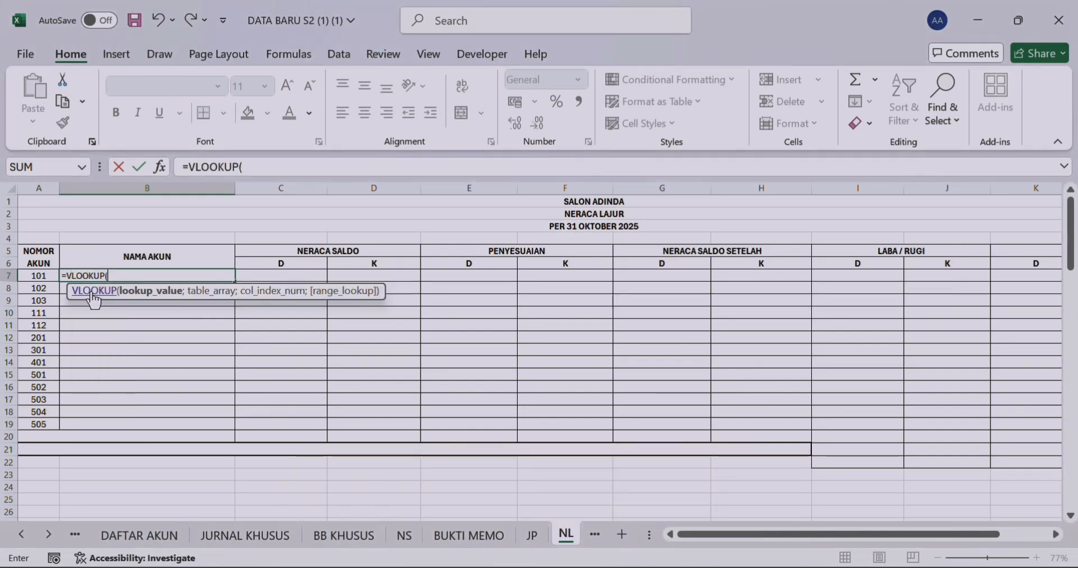
pyautogui.click(46, 276)
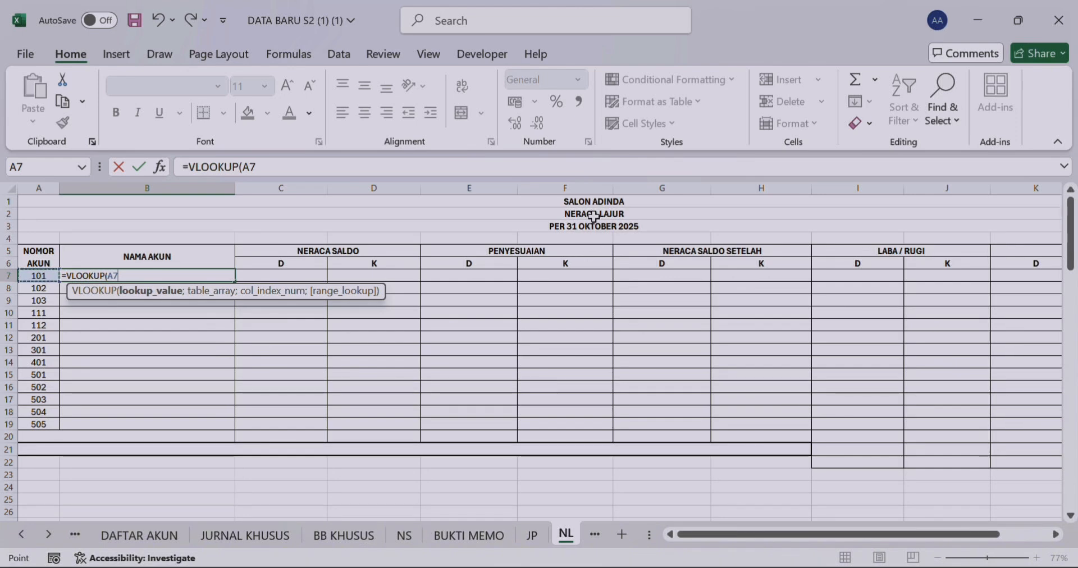
pyautogui.write(';')
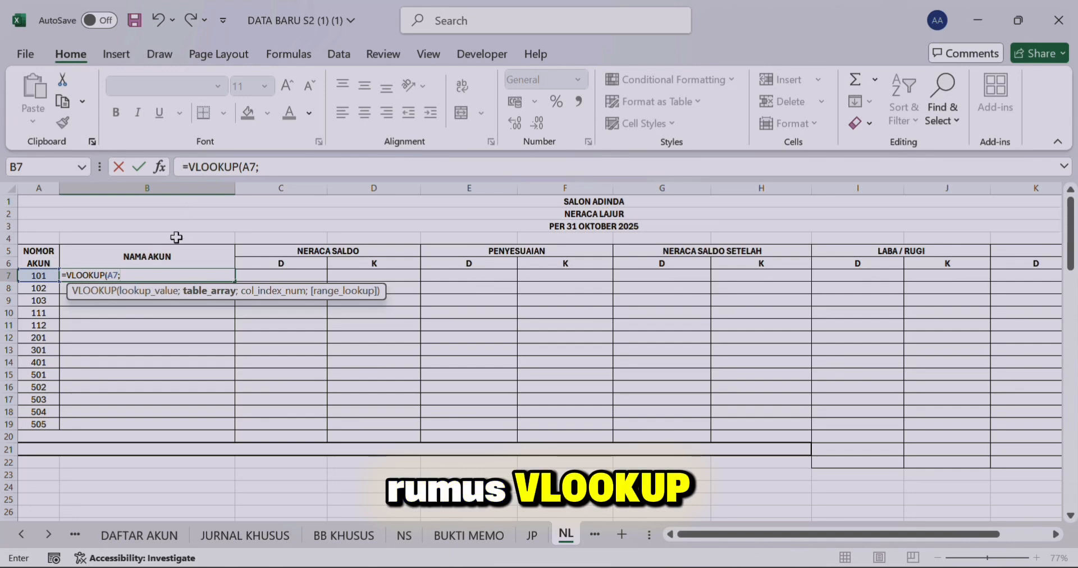
pyautogui.write('D')
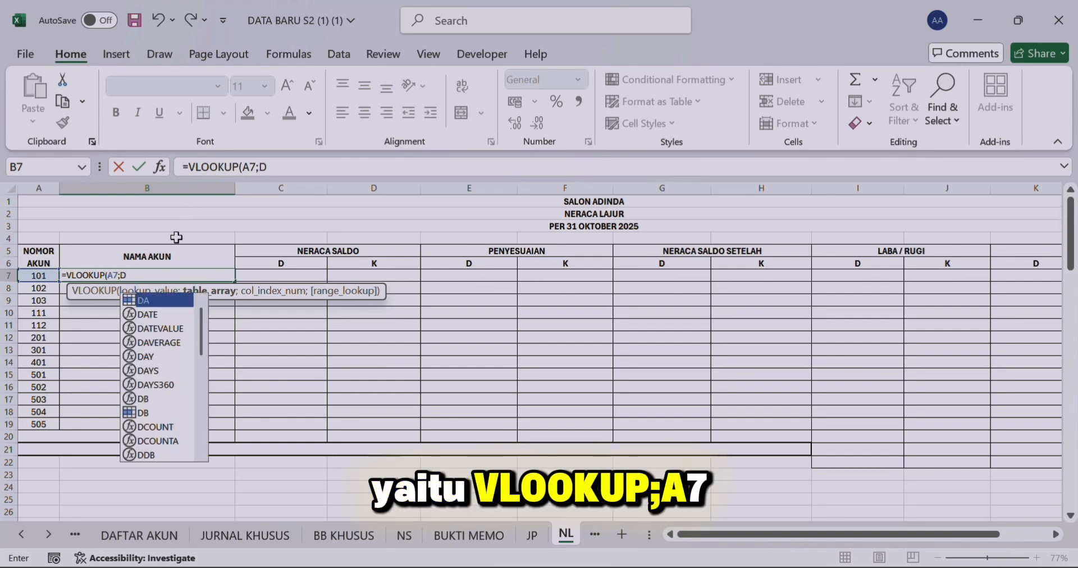
pyautogui.write('A;2;')
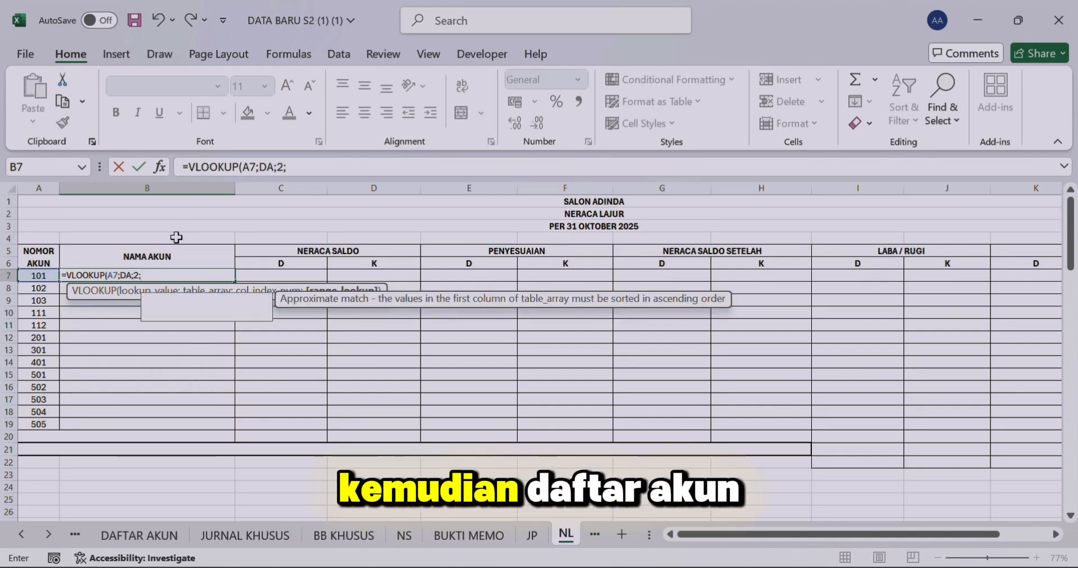
pyautogui.write('0)')
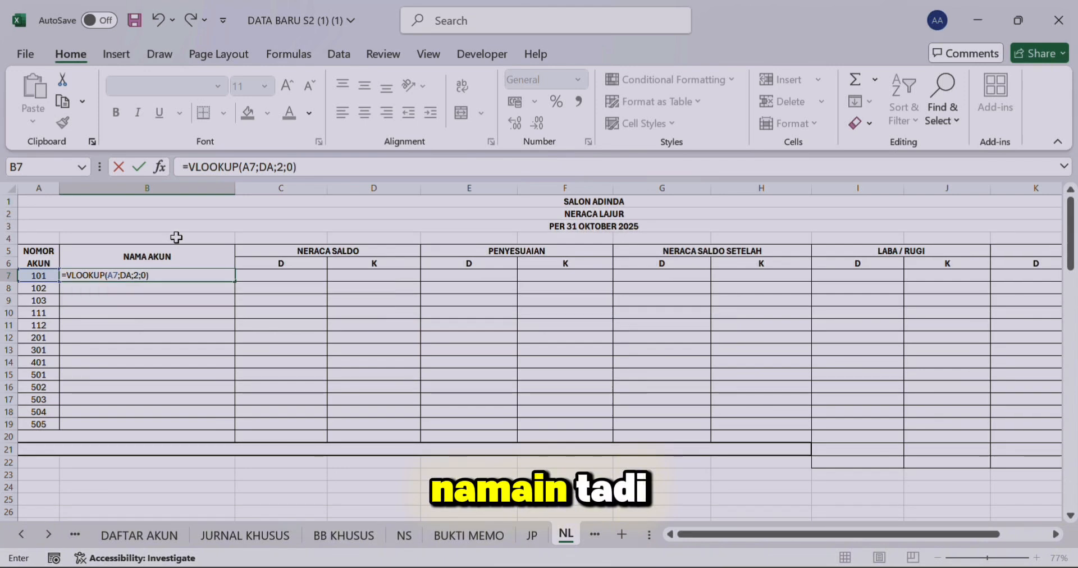
pyautogui.press('Return')
# Step: Select C7 on the NL sheet, and assign the range name NS to the trial balance table B6:E20 on the NS sheet
pyautogui.press('Right')
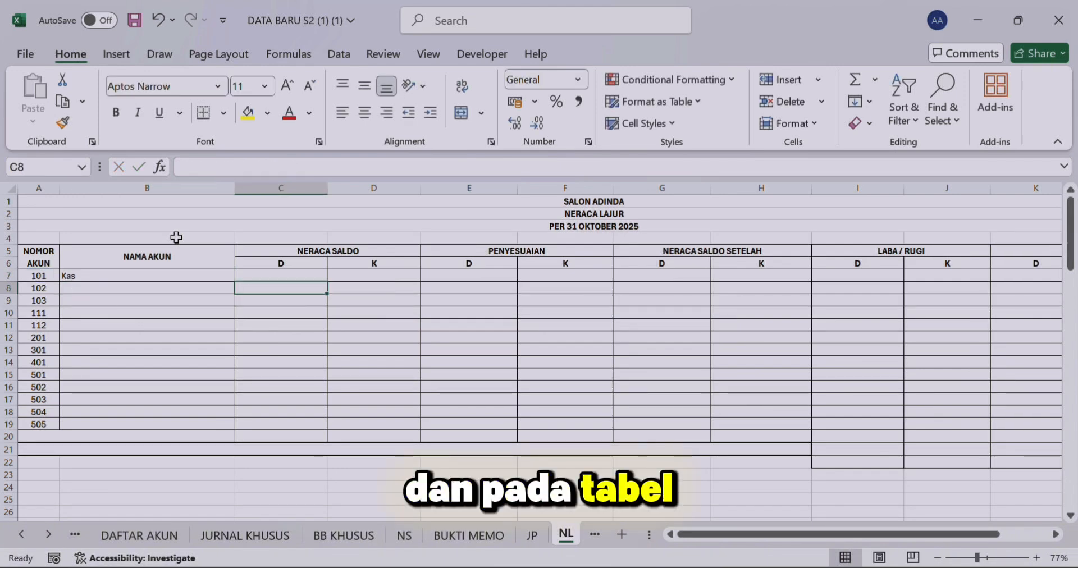
pyautogui.press('Up')
pyautogui.press('Up')
pyautogui.press('Up')
pyautogui.press('Down')
pyautogui.press('Down')
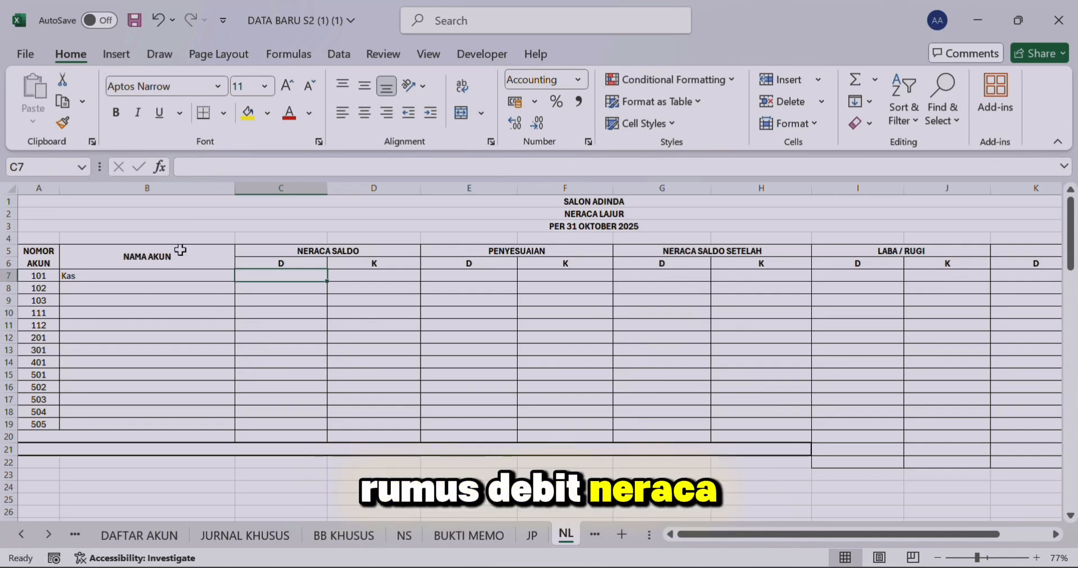
pyautogui.click(404, 535)
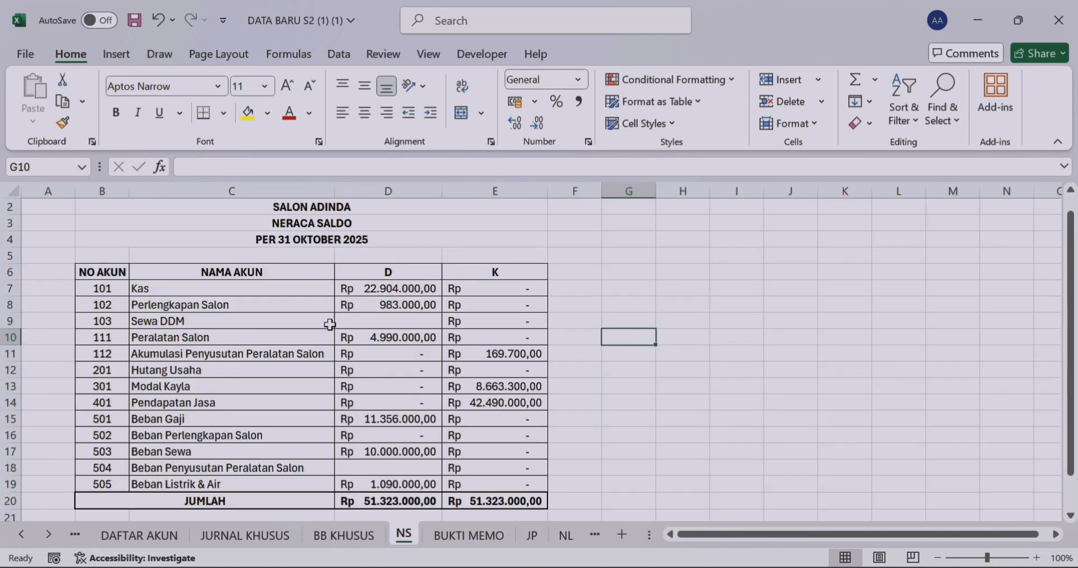
pyautogui.moveTo(112, 272); pyautogui.dragTo(533, 502)
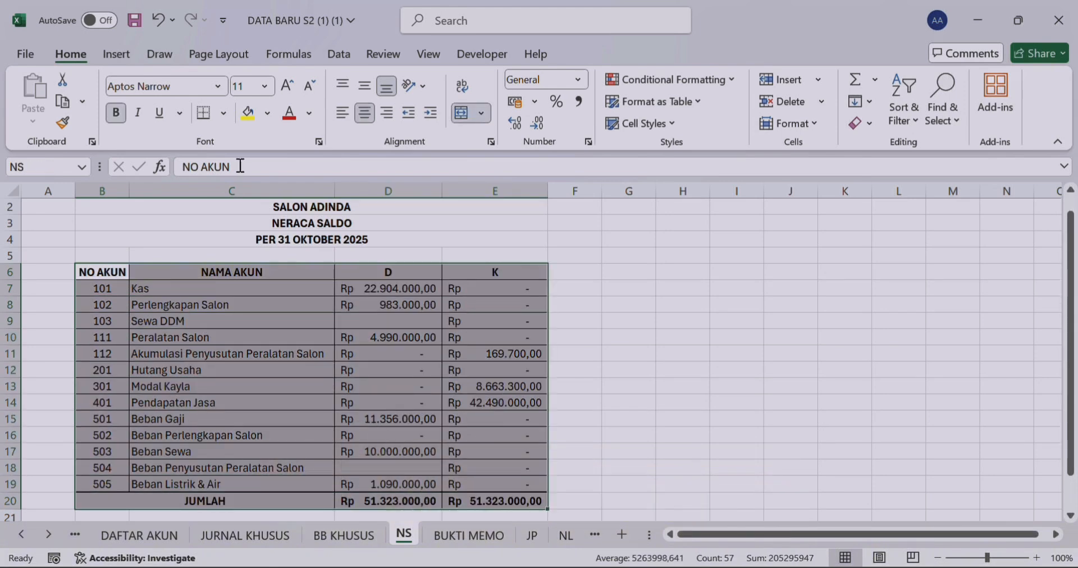
pyautogui.click(48, 167)
pyautogui.press('Return')
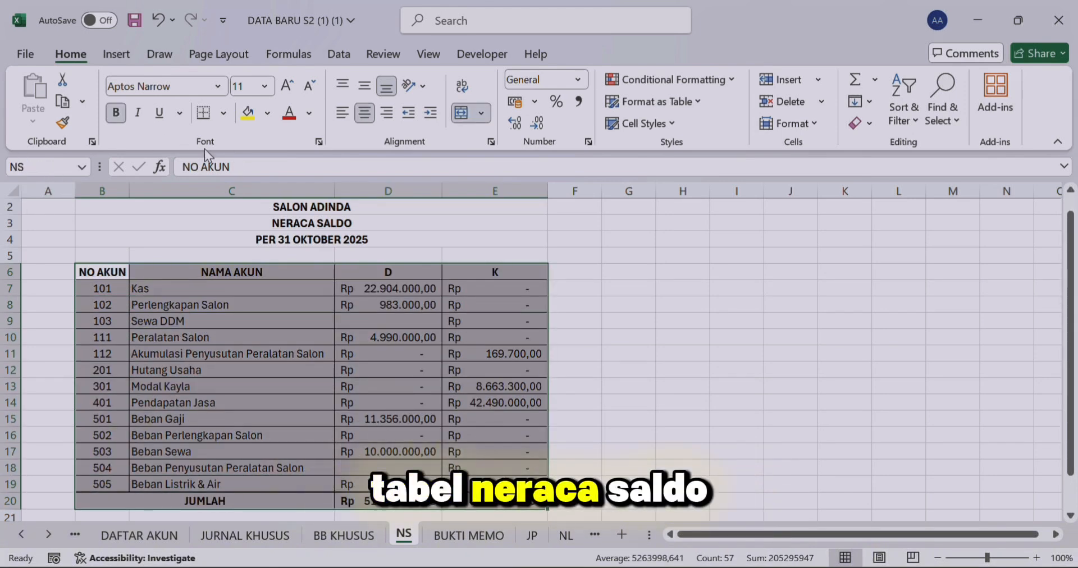
# Step: Enter the formula =VLOOKUP(A7;NS;3;0) in C7 of the NL sheet for the NERACA SALDO debit
pyautogui.click(564, 535)
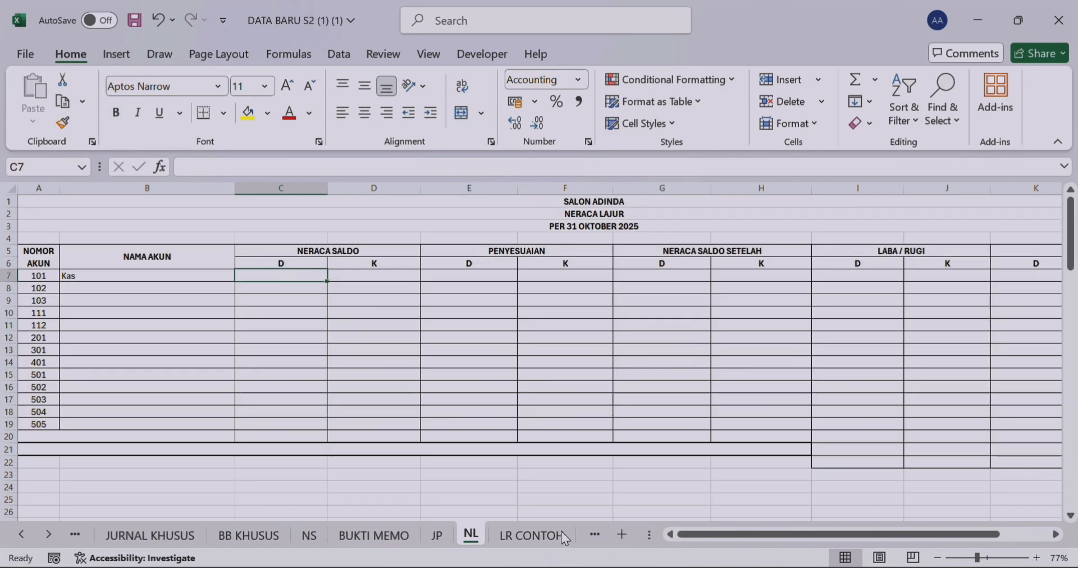
pyautogui.write('=VLO')
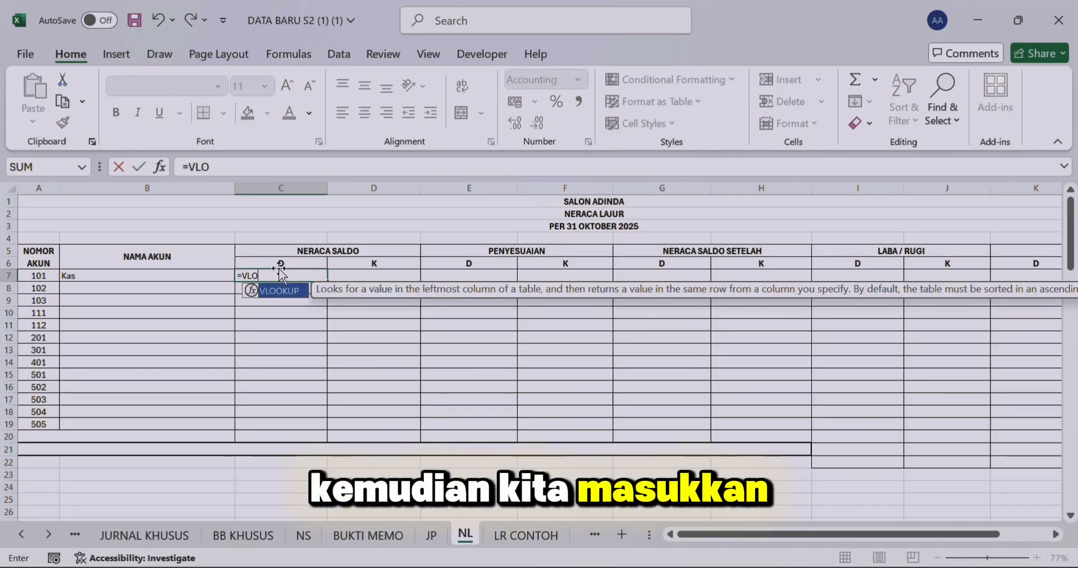
pyautogui.doubleClick(297, 290)
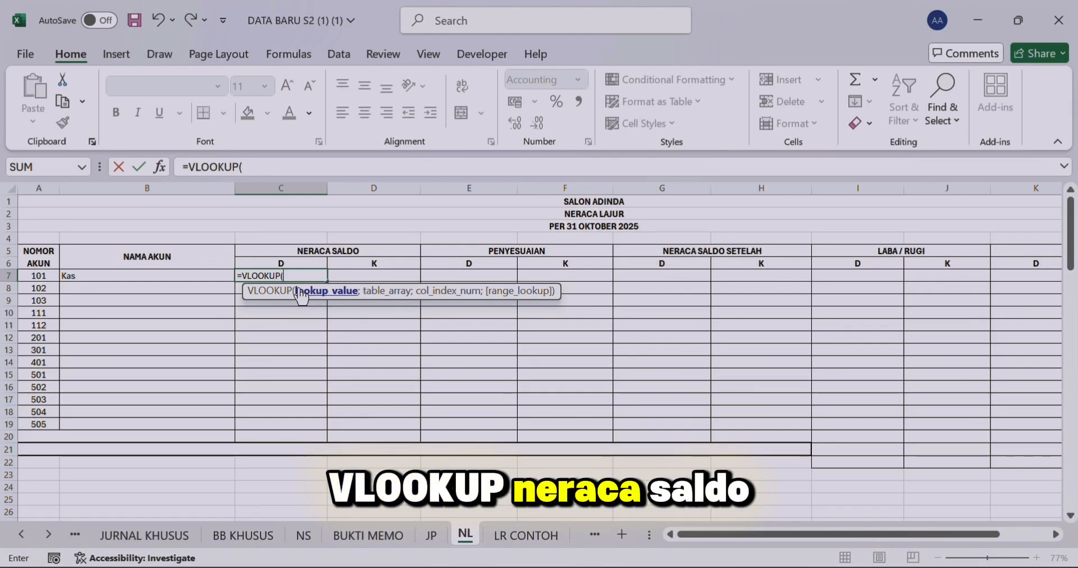
pyautogui.click(28, 274)
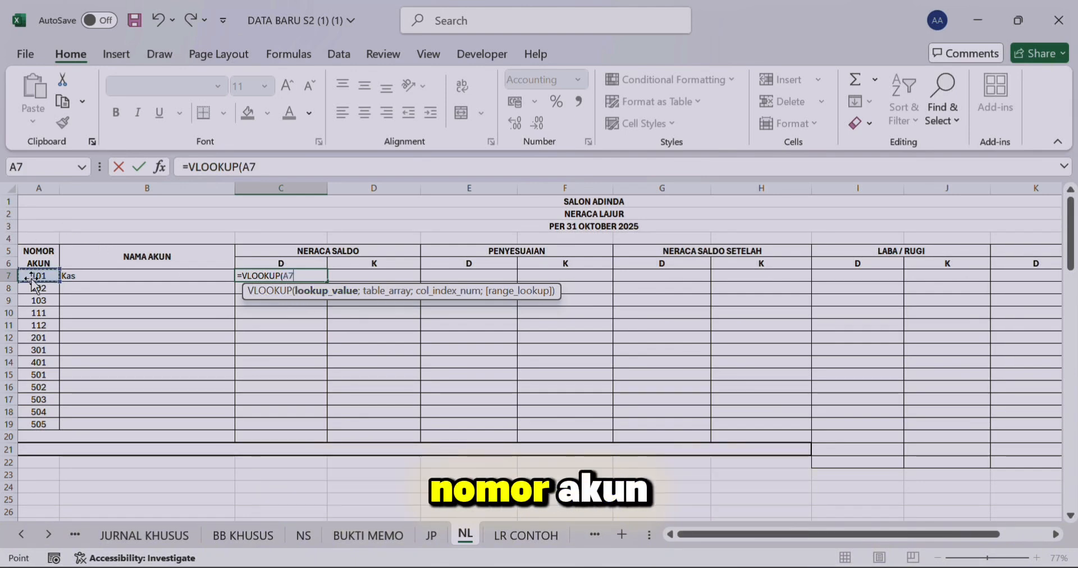
pyautogui.write(';NS;3')
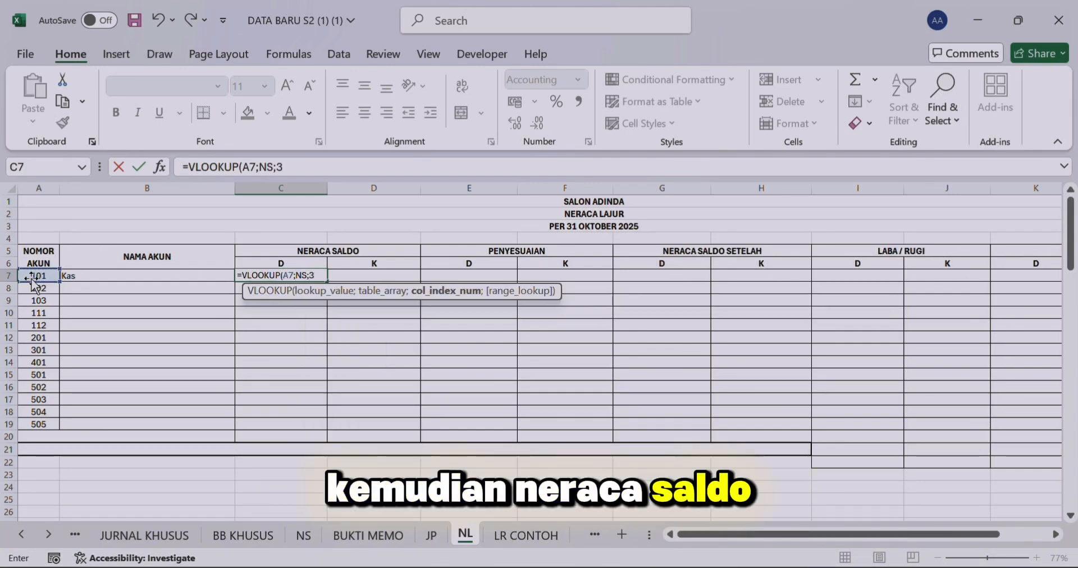
pyautogui.write(';0)')
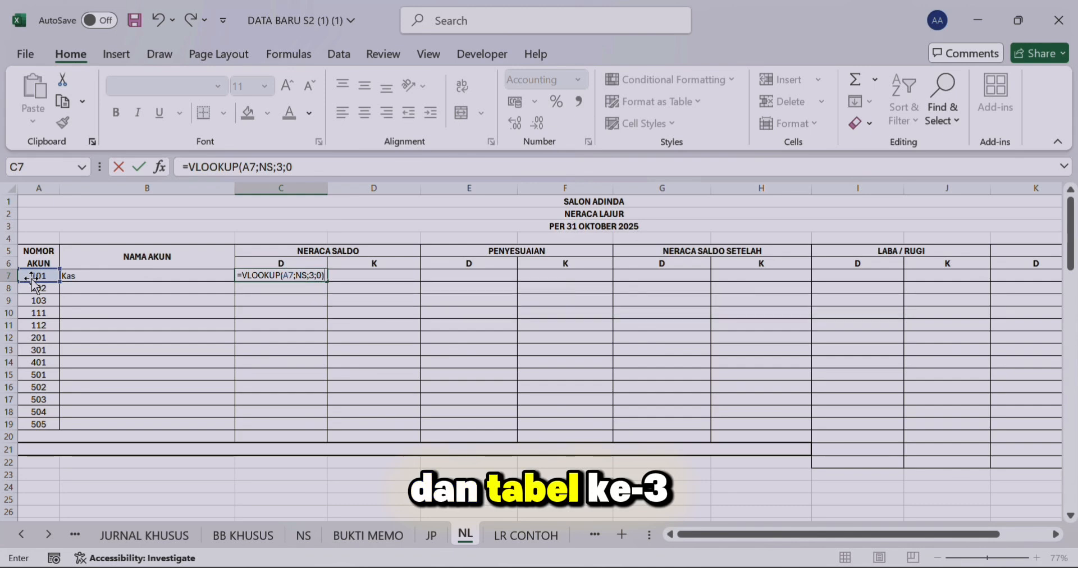
pyautogui.press('Return')
# Step: Enter the formula =VLOOKUP(A7;NS;4;0) in D7 for the NERACA SALDO credit
pyautogui.press('Right')
pyautogui.press('Up')
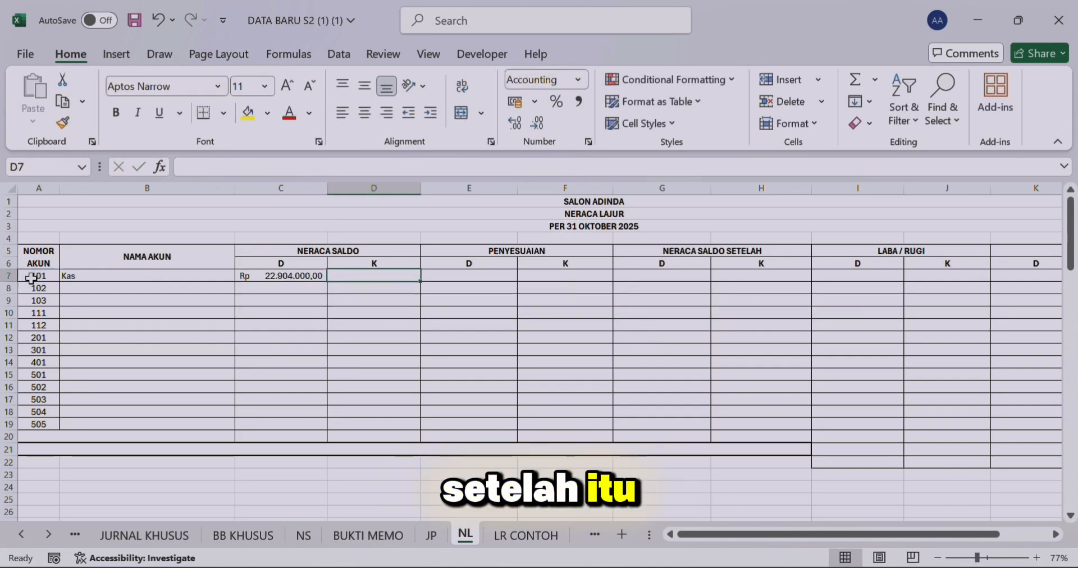
pyautogui.write('=VLO')
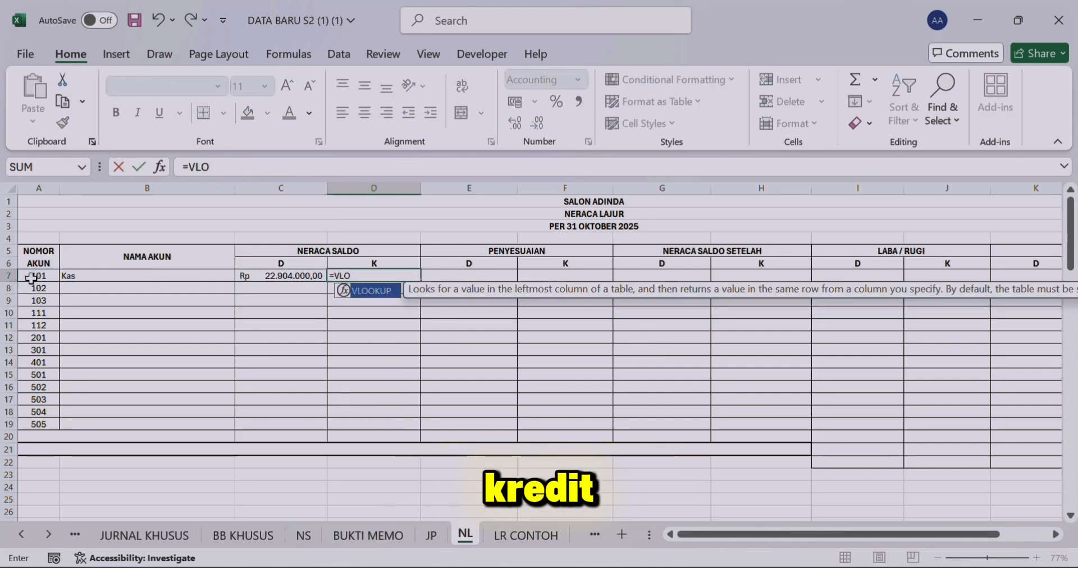
pyautogui.doubleClick(375, 292)
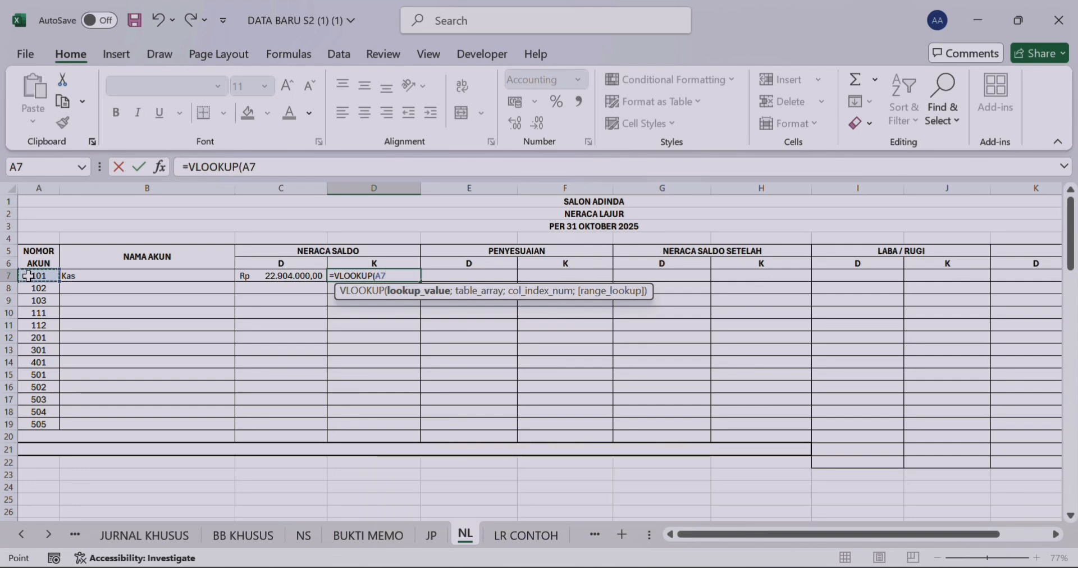
pyautogui.write(';NS;')
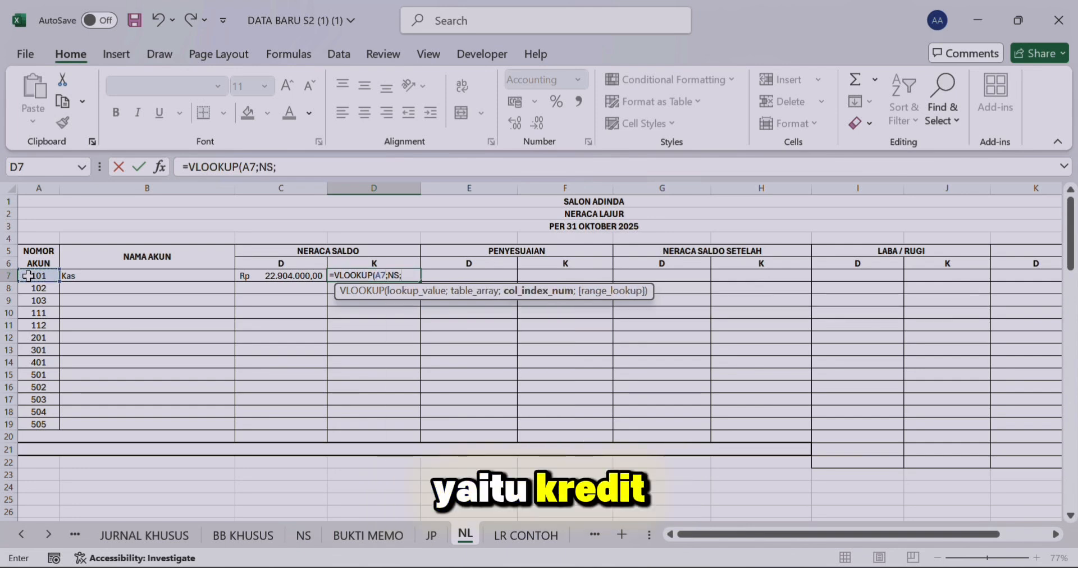
pyautogui.write('4;0)')
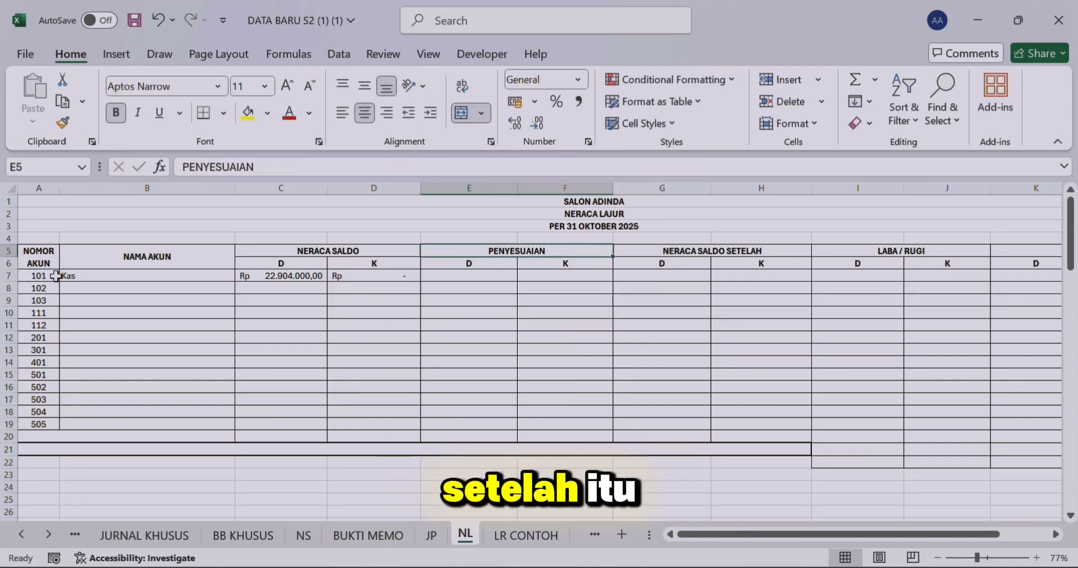
pyautogui.press('Down')
pyautogui.press('Down')
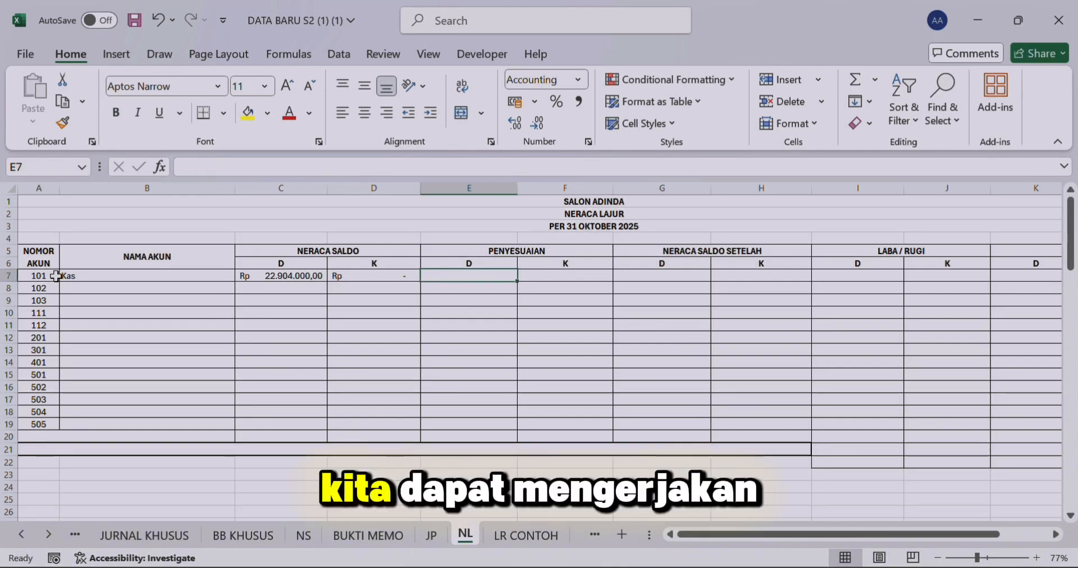
# Step: Assign the range name ajp to the KETERANGAN column F5:F9 of the adjusting journal on the JP sheet
pyautogui.click(431, 535)
pyautogui.moveTo(304, 272); pyautogui.dragTo(317, 337)
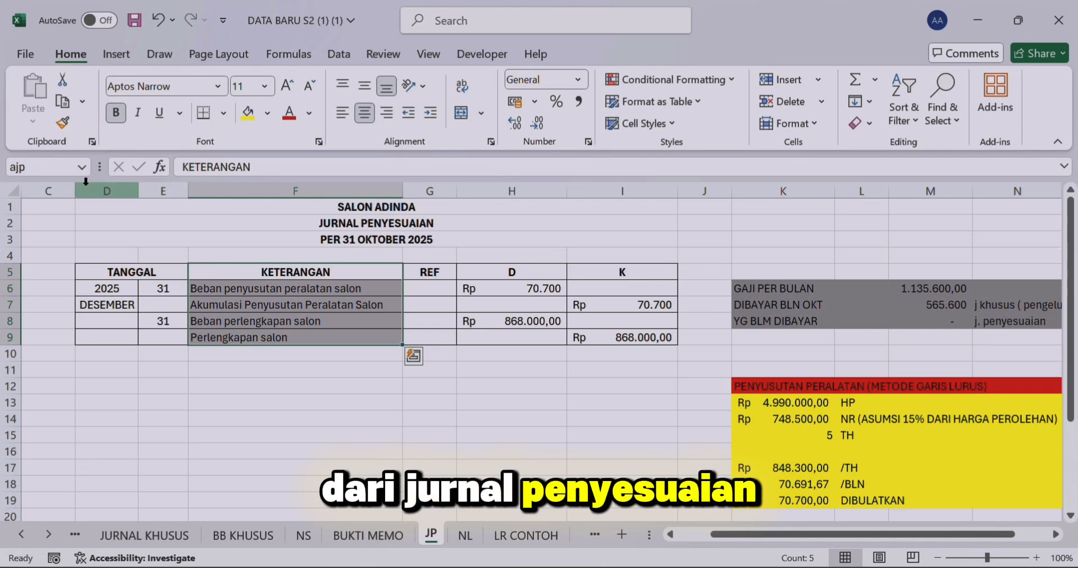
pyautogui.click(59, 166)
pyautogui.write('ajp')
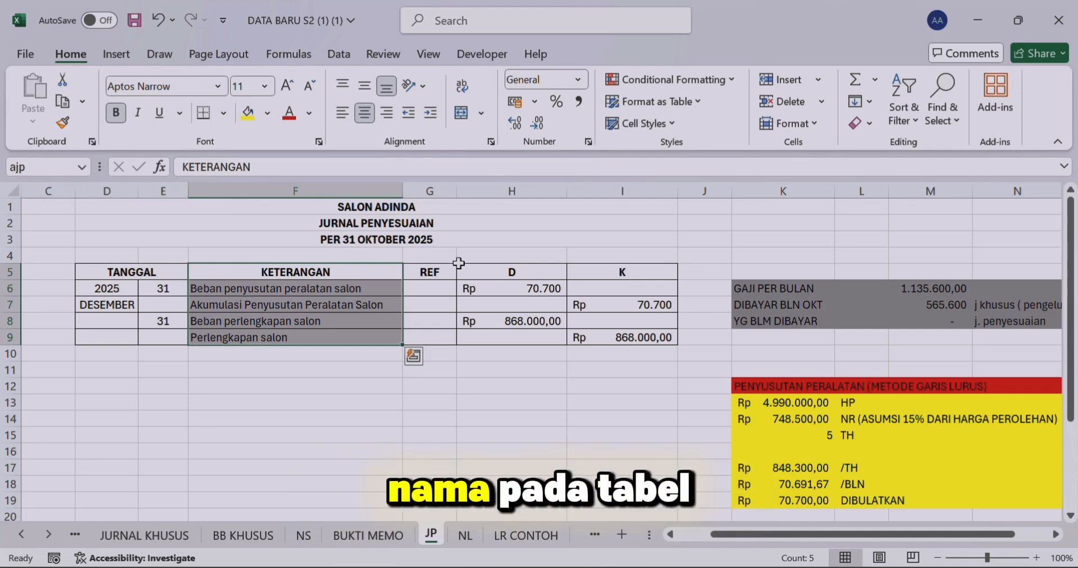
# Step: On the JP sheet, assign the range names djp to the debit column H5:H9 and kjp to the credit column I5:I9
pyautogui.click(504, 271)
pyautogui.moveTo(504, 272); pyautogui.dragTo(512, 337)
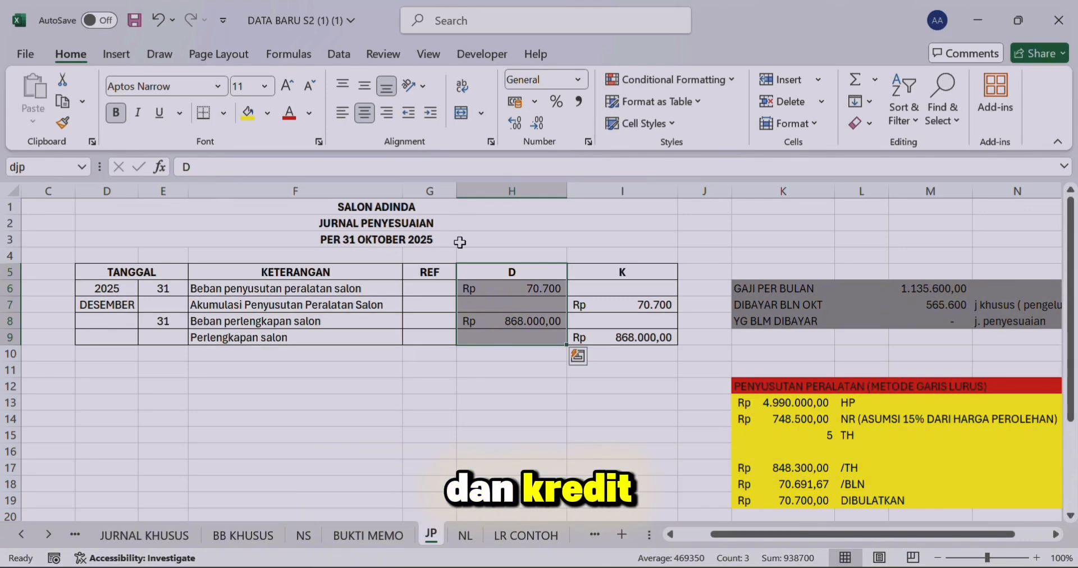
pyautogui.moveTo(622, 272); pyautogui.dragTo(607, 337)
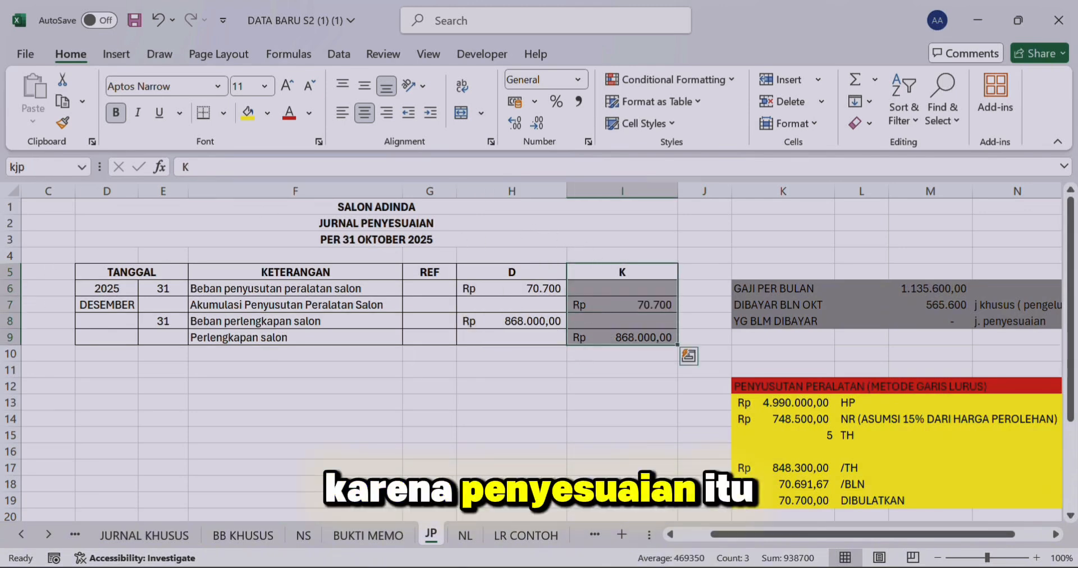
# Step: Enter the formula =SUMIF(ajp;B7;djp) in E7 of the NL sheet for the PENYESUAIAN debit
pyautogui.click(455, 537)
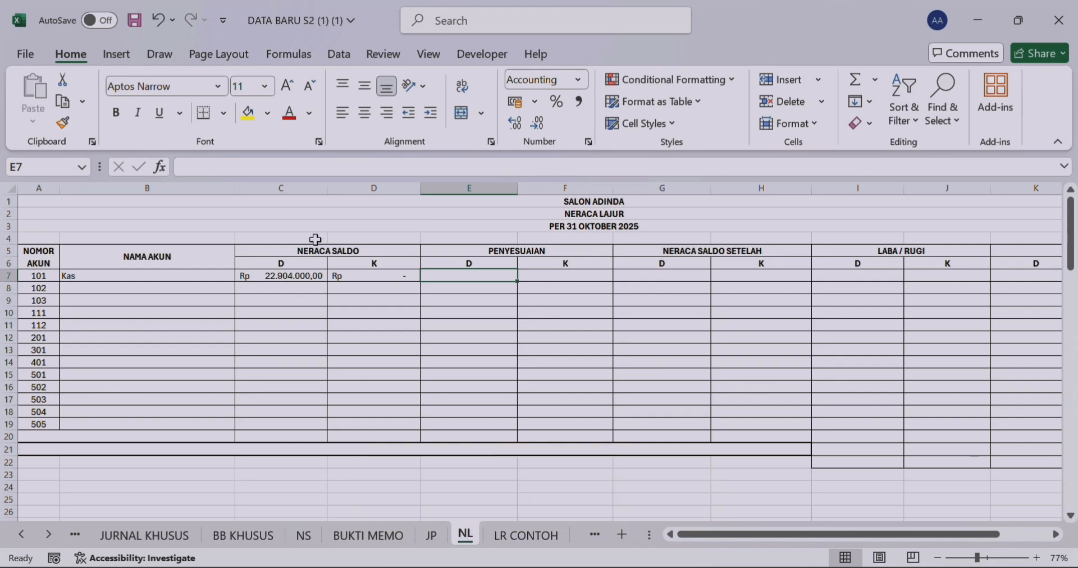
pyautogui.write('=S')
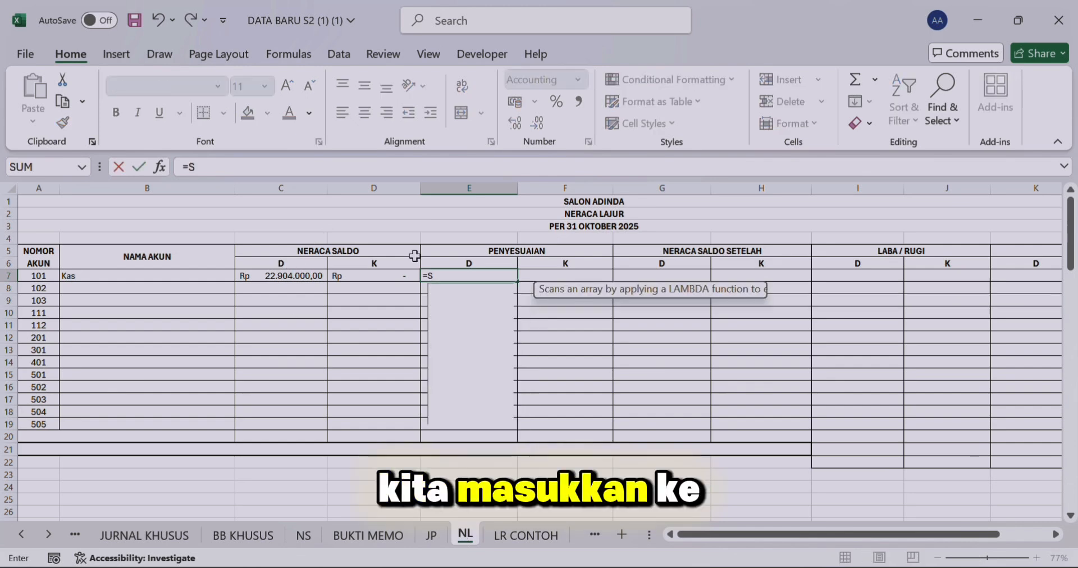
pyautogui.write('UMIF(')
pyautogui.hotkey('shift', 'F10')
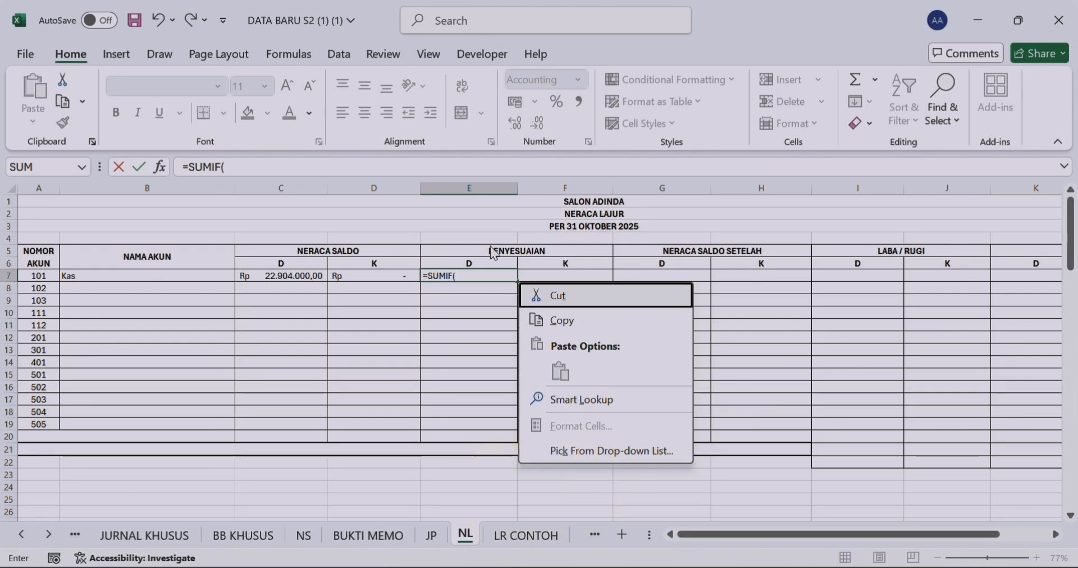
pyautogui.press('Escape')
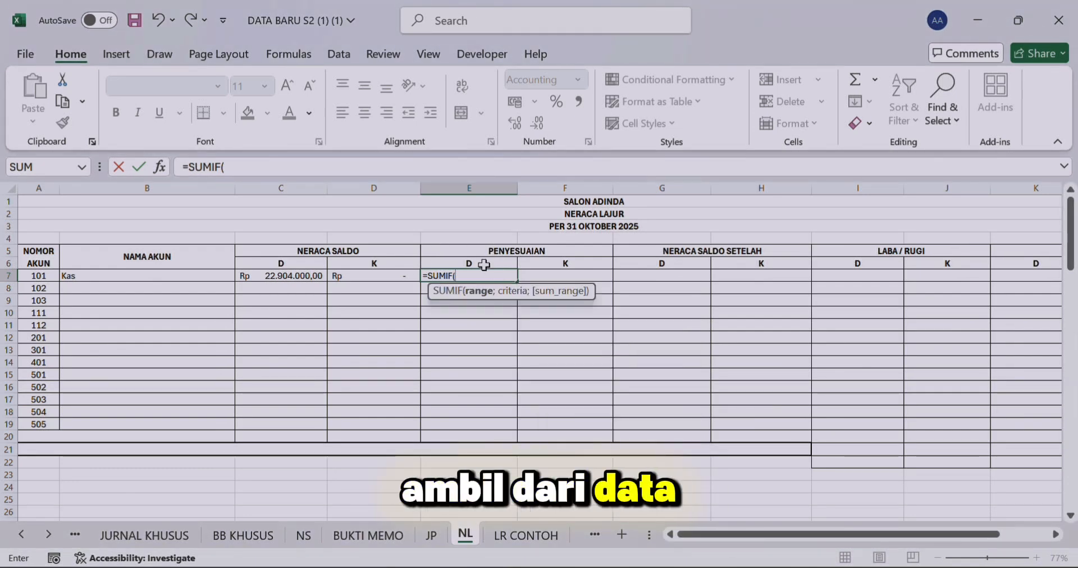
pyautogui.write('ajp')
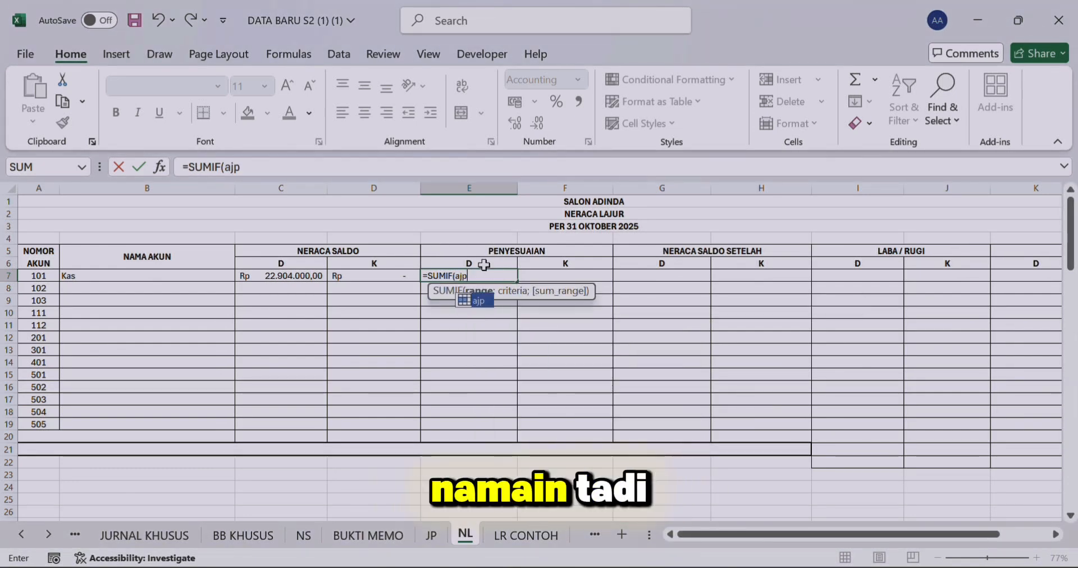
pyautogui.write(';')
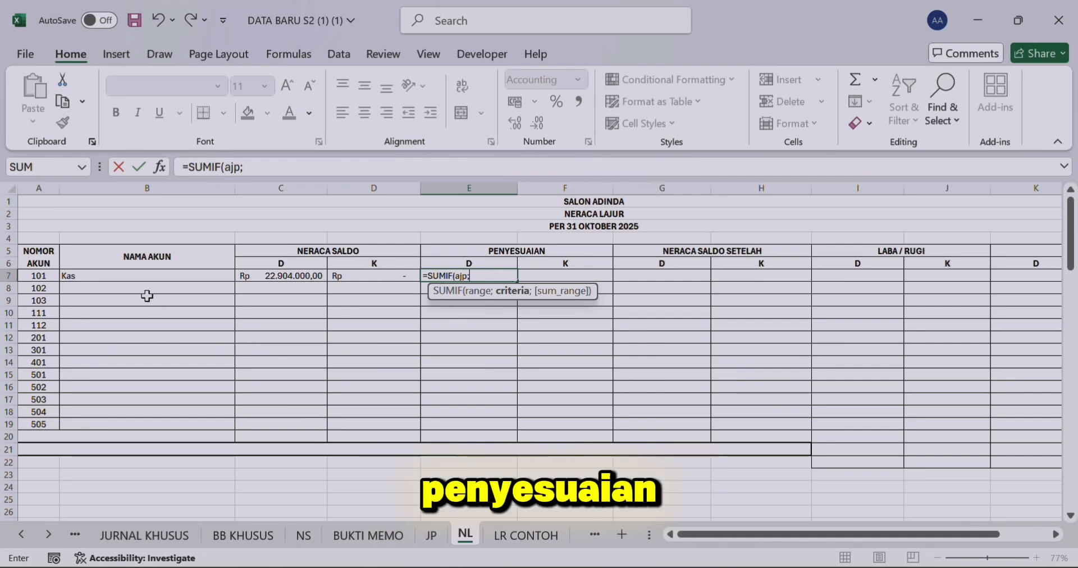
pyautogui.click(149, 274)
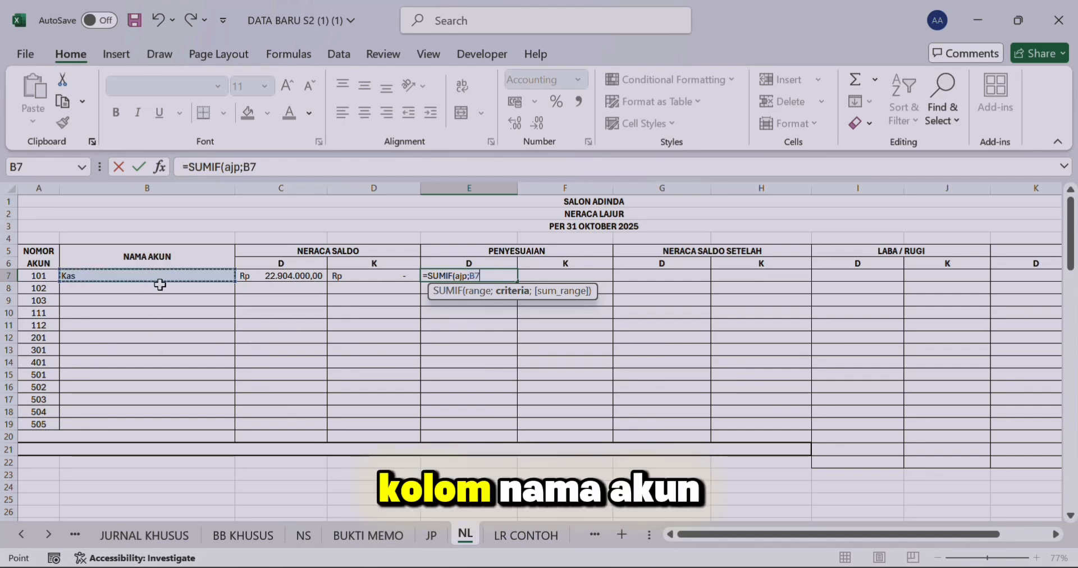
pyautogui.write(';')
pyautogui.write('dj')
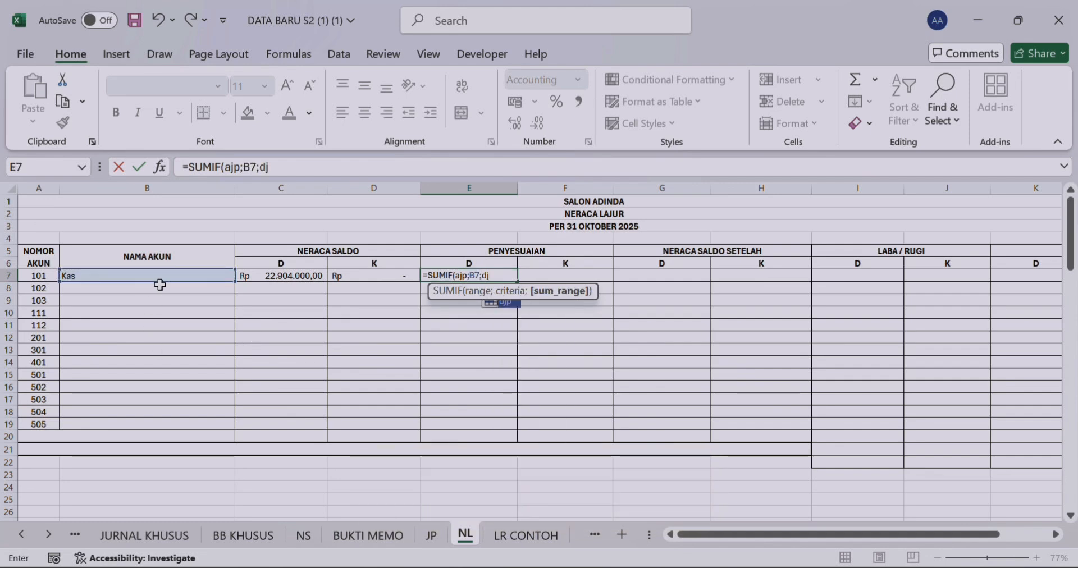
pyautogui.write('p)')
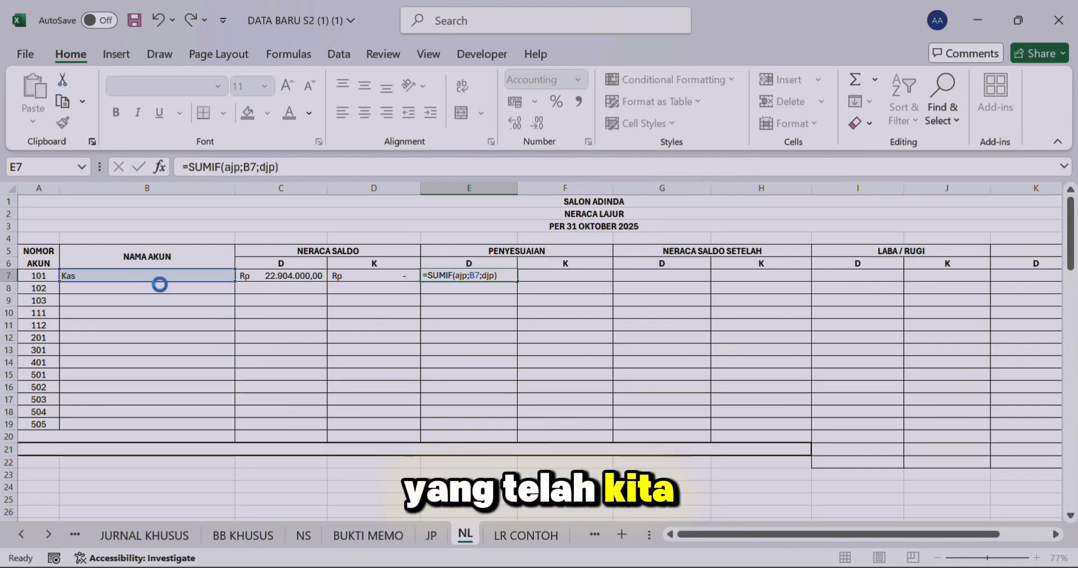
pyautogui.press('Return')
# Step: Enter the formula =SUMIF(ajp;B7;kjp) in F7 for the PENYESUAIAN credit
pyautogui.press('Right')
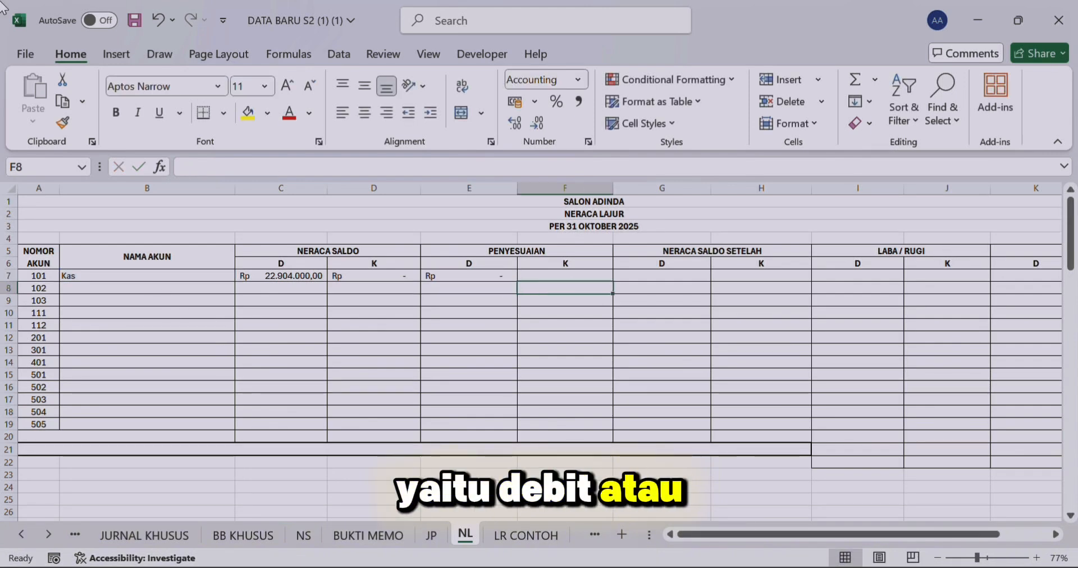
pyautogui.press('Up')
pyautogui.write('=')
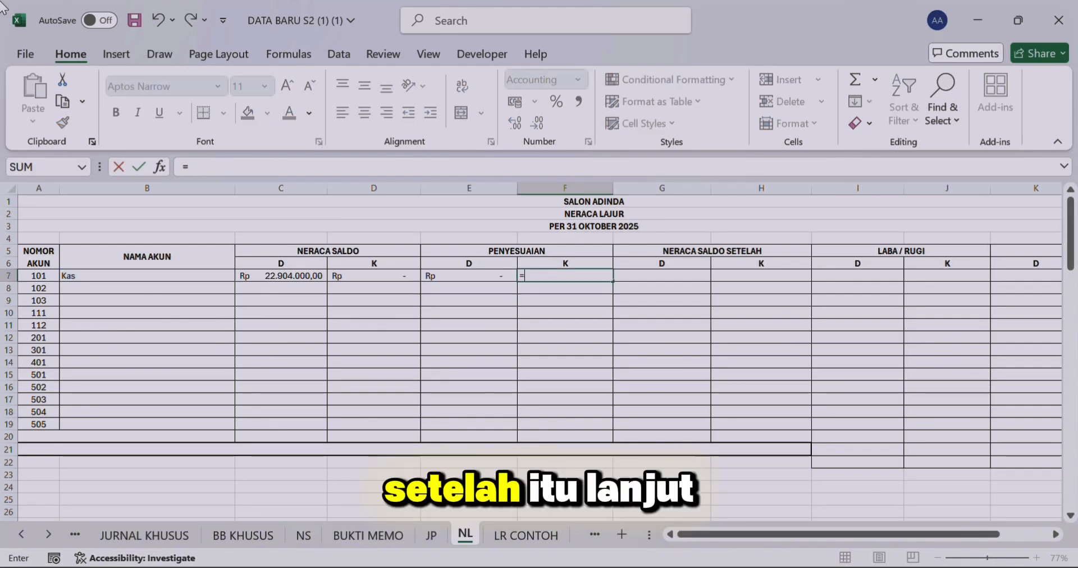
pyautogui.write('Su')
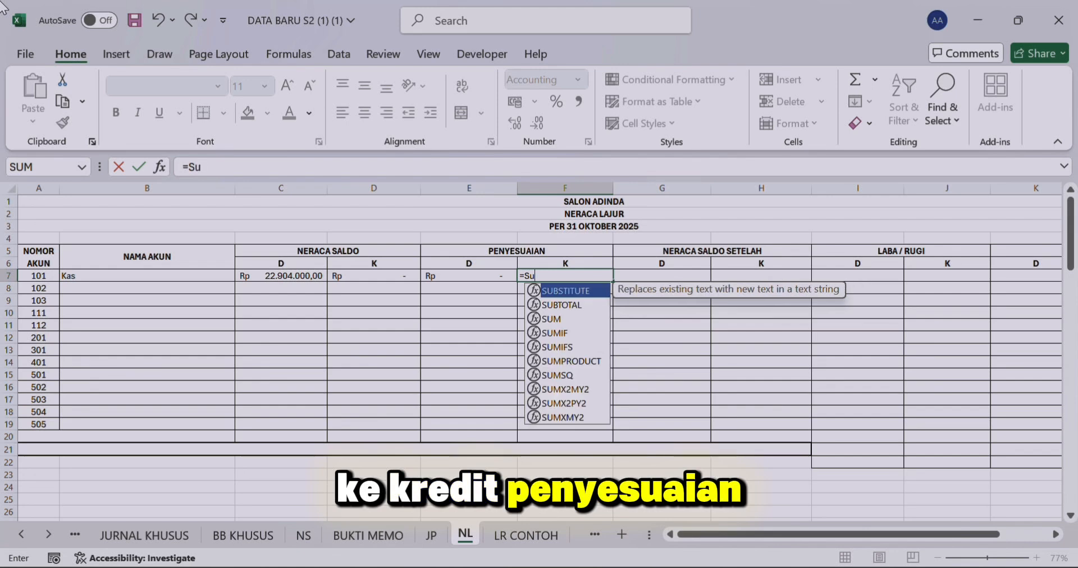
pyautogui.press('BackSpace')
pyautogui.write('UMIF')
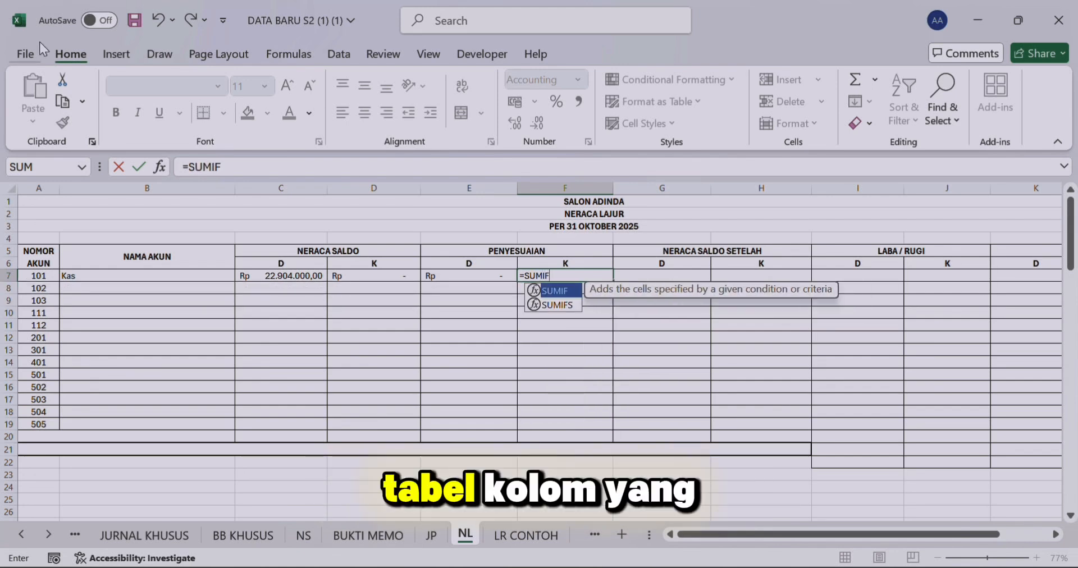
pyautogui.doubleClick(567, 286)
pyautogui.write('ajp')
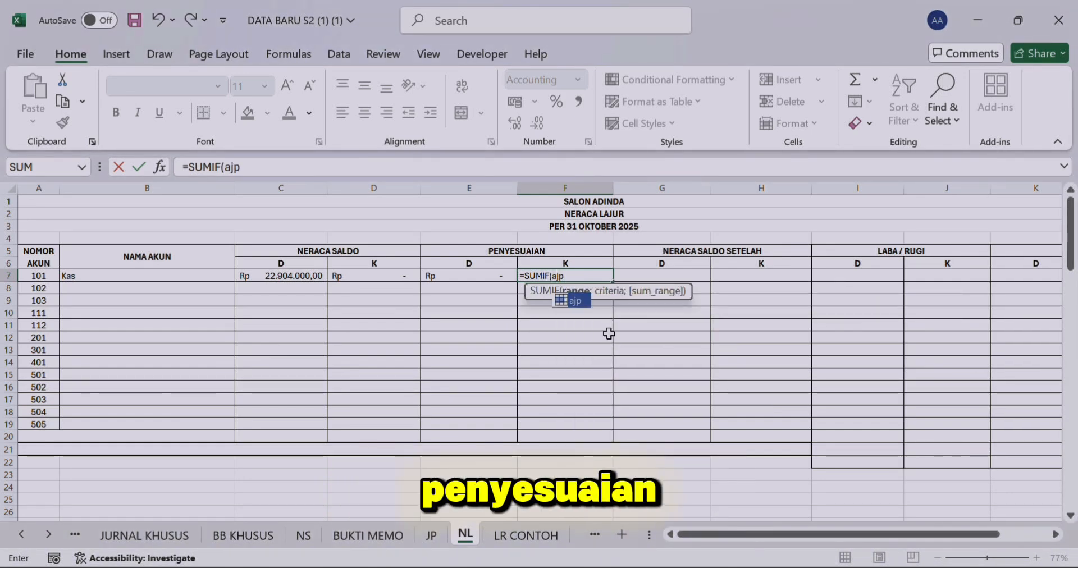
pyautogui.write(';')
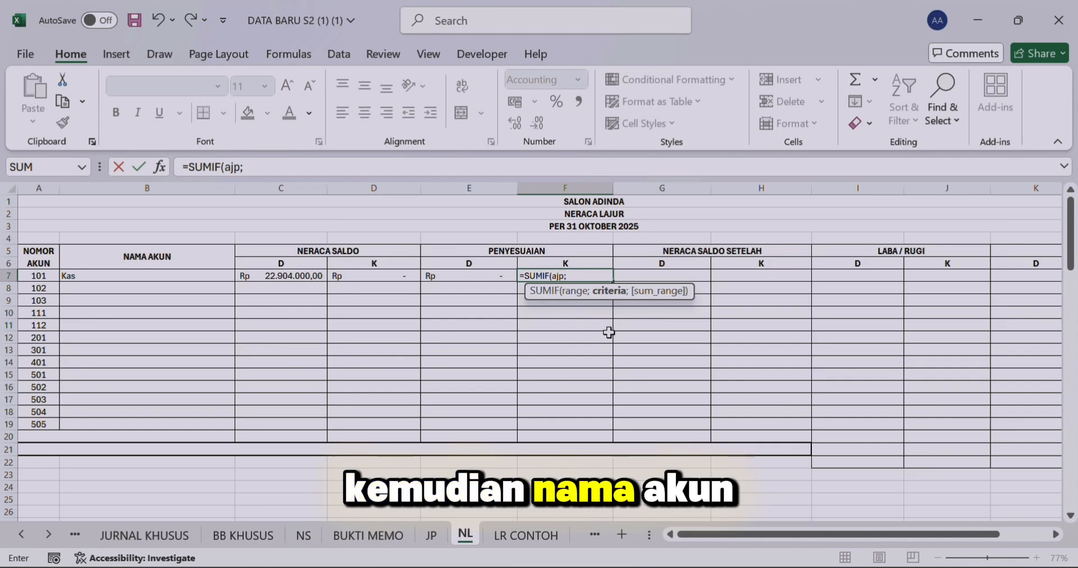
pyautogui.click(221, 275)
pyautogui.write(';kj[')
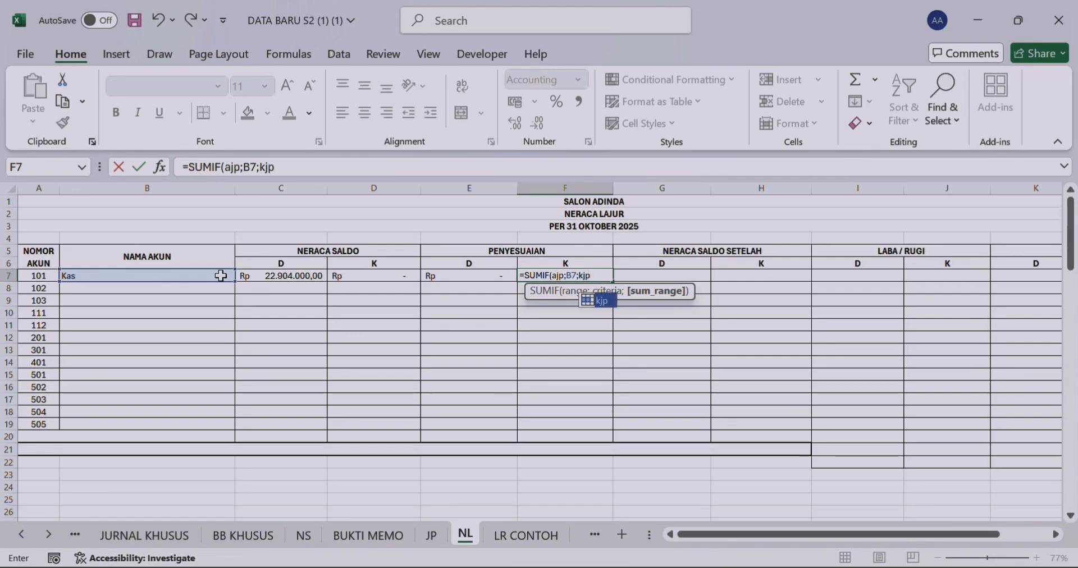
pyautogui.write(')')
pyautogui.press('Return')
# Step: Begin an IF formula in G7 for the NERACA SALDO SETELAH debit with the logical test (C7+E7)>(D7+F7)
pyautogui.click(671, 252)
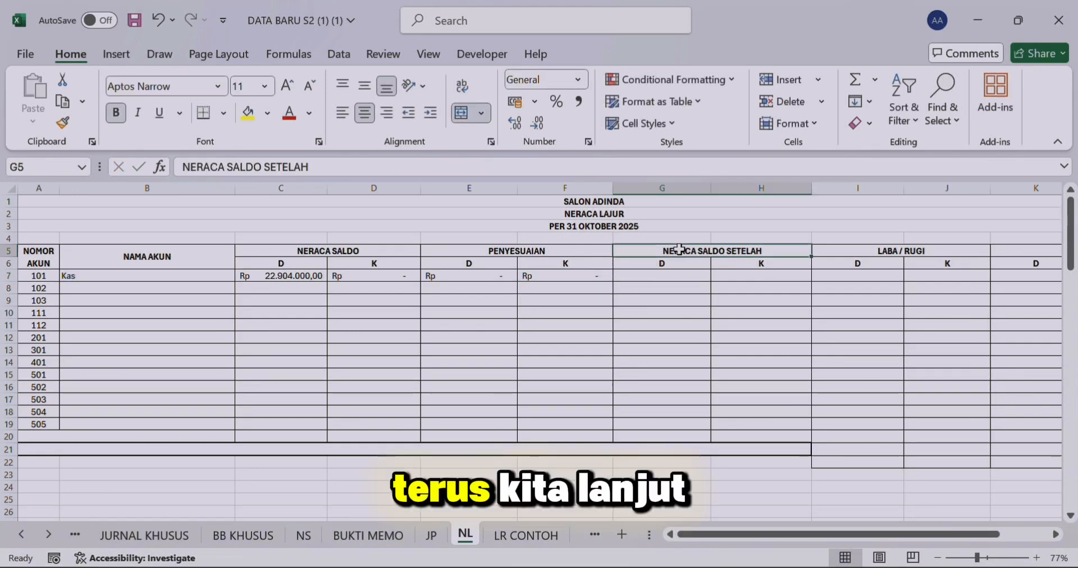
pyautogui.click(674, 272)
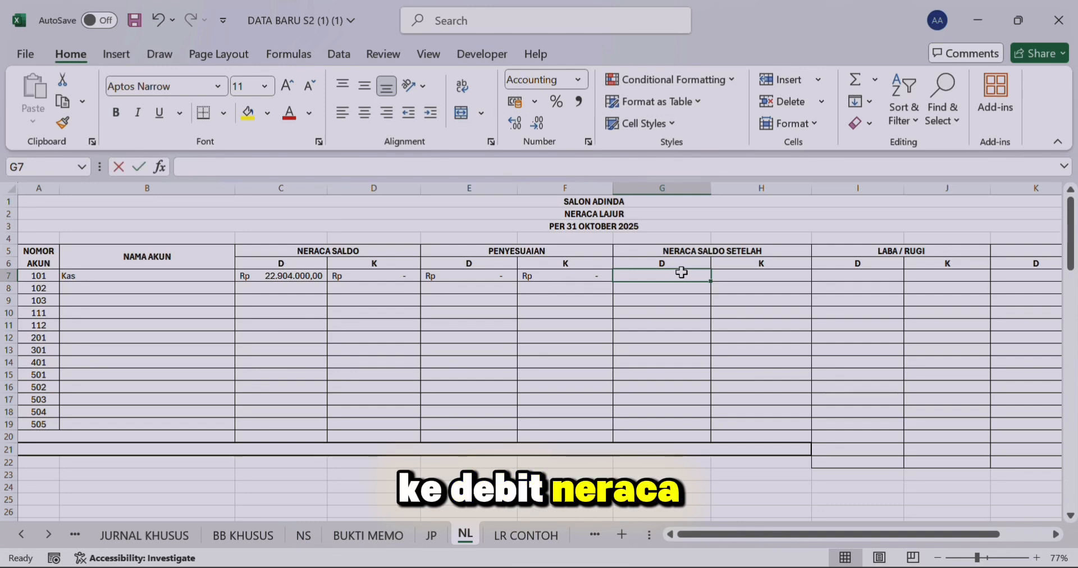
pyautogui.write('=I')
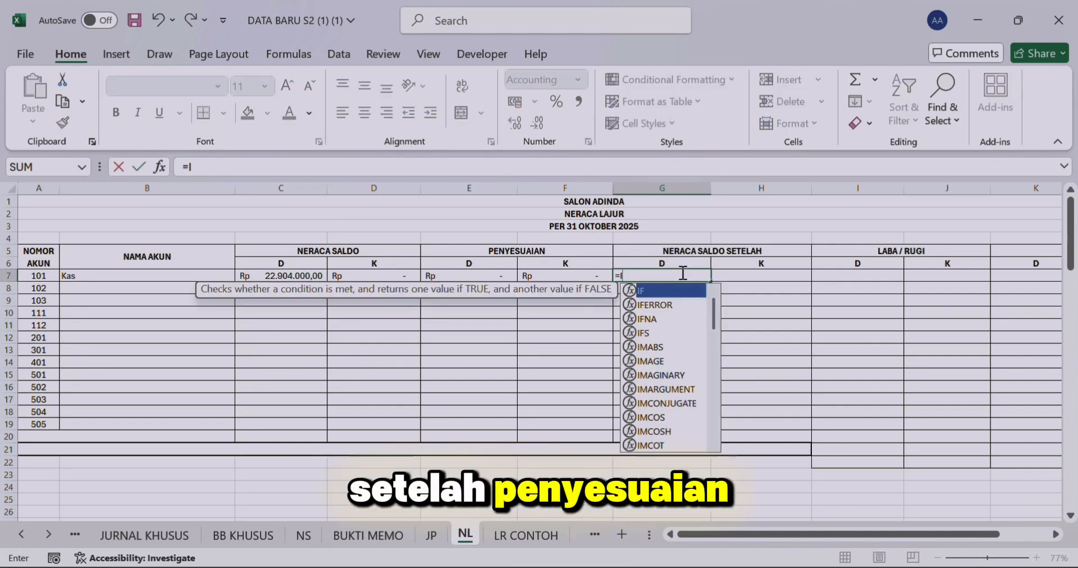
pyautogui.write('F((')
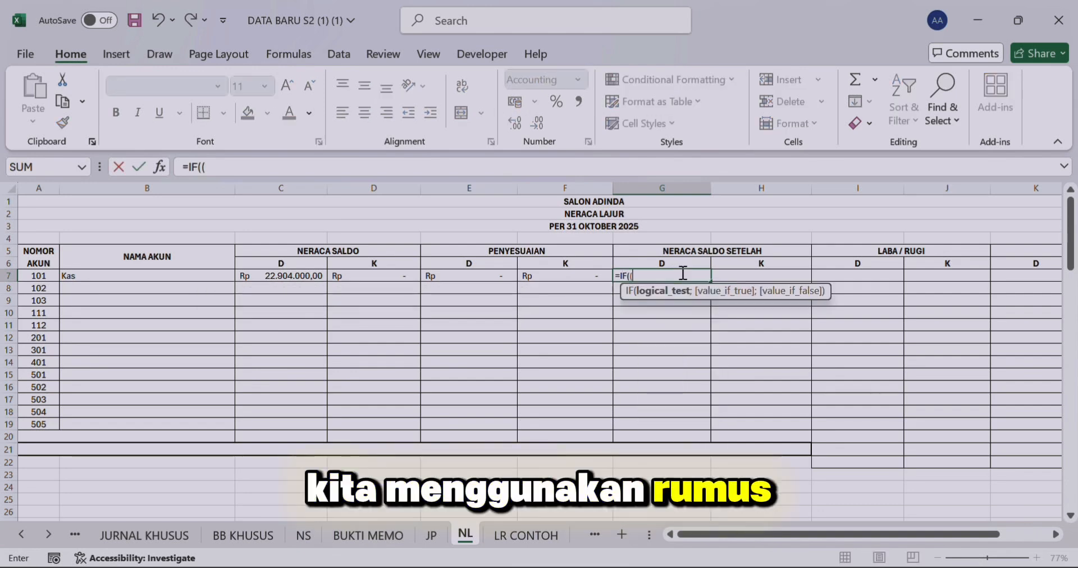
pyautogui.click(286, 275)
pyautogui.write('+')
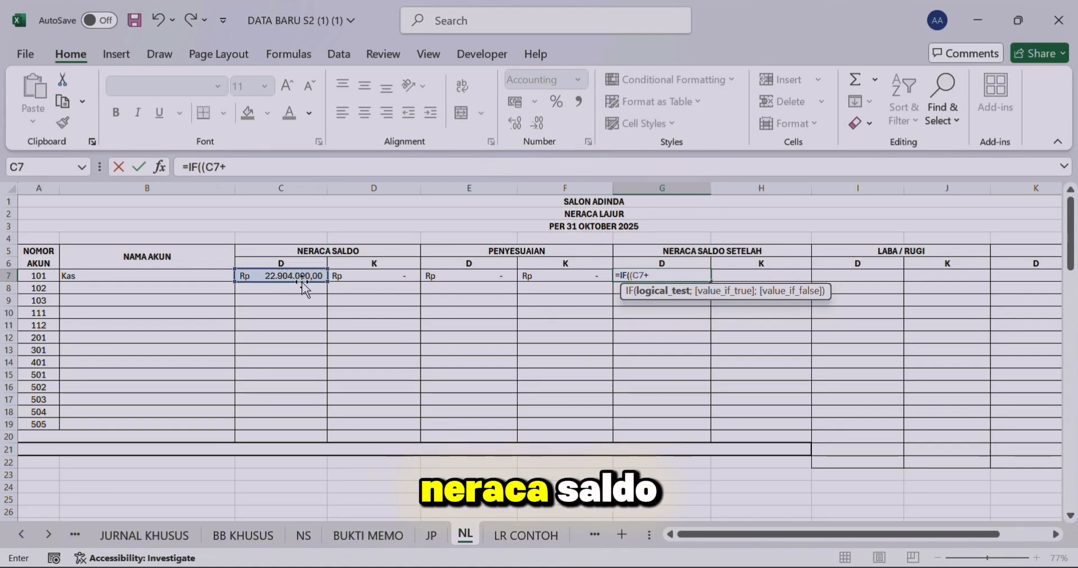
pyautogui.click(477, 276)
pyautogui.write(')')
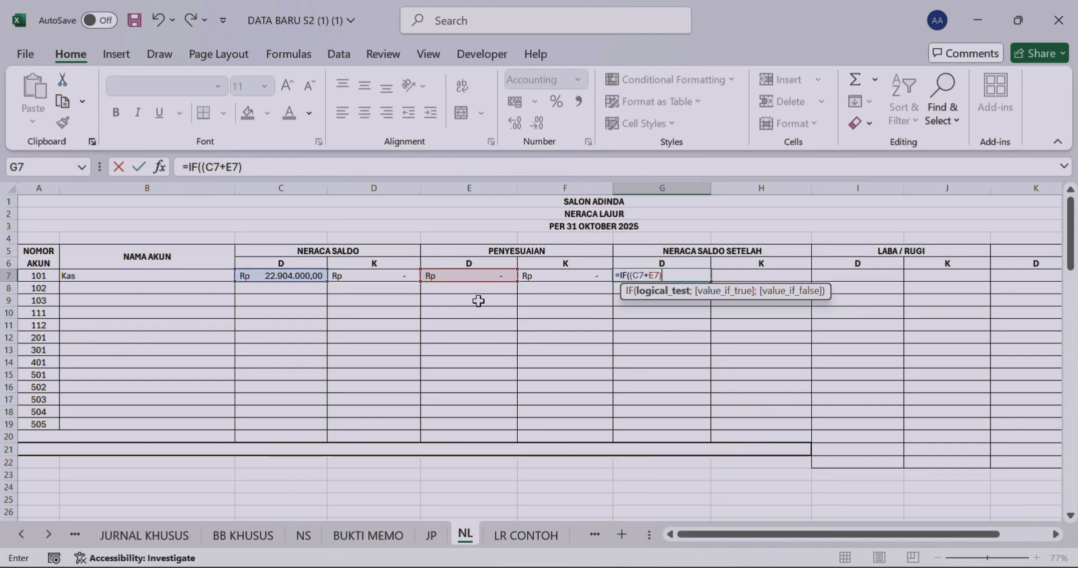
pyautogui.write('>')
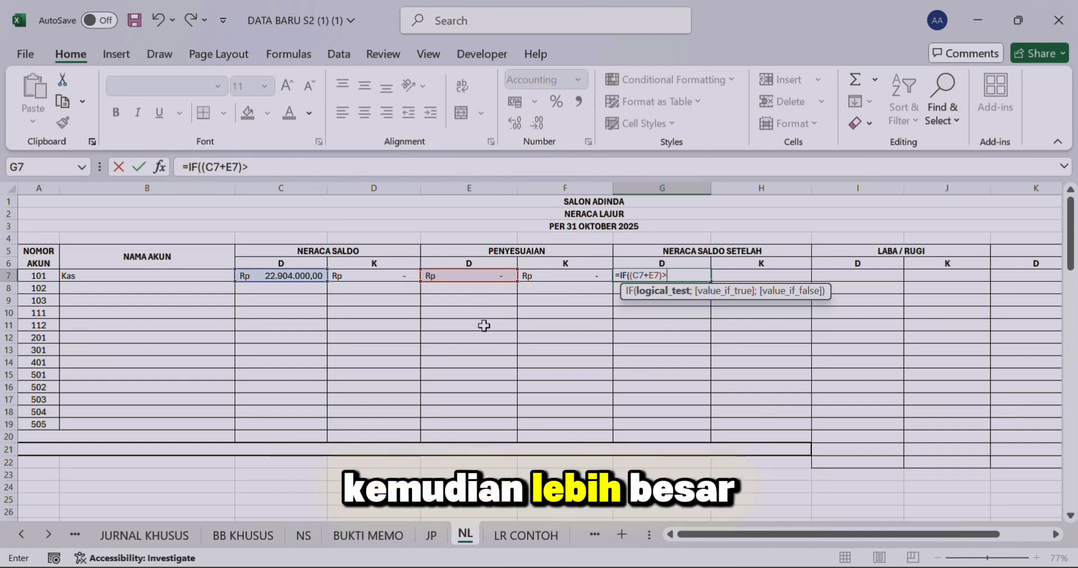
pyautogui.write('(')
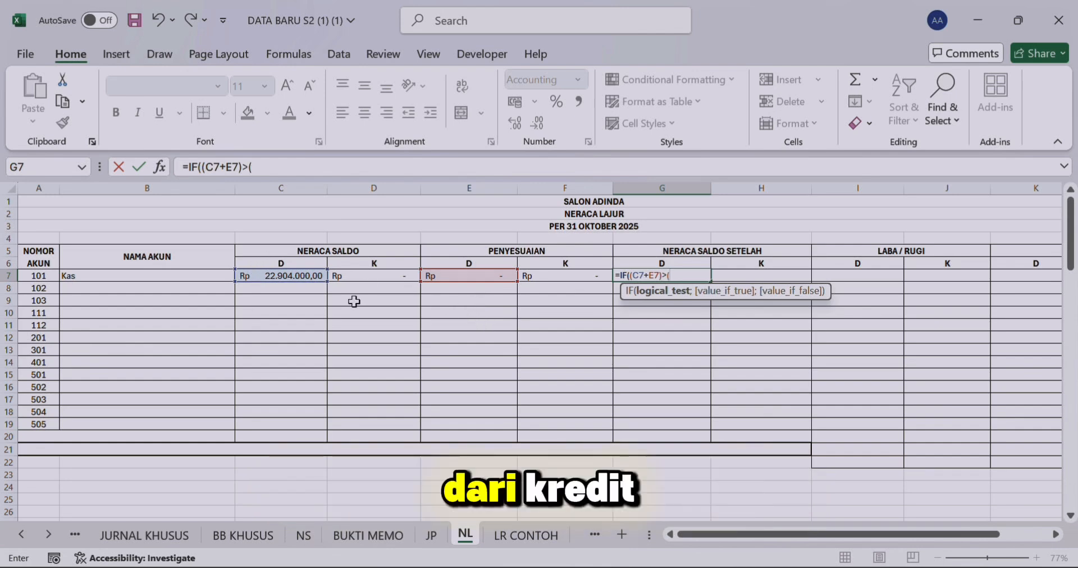
pyautogui.click(366, 277)
pyautogui.write('+')
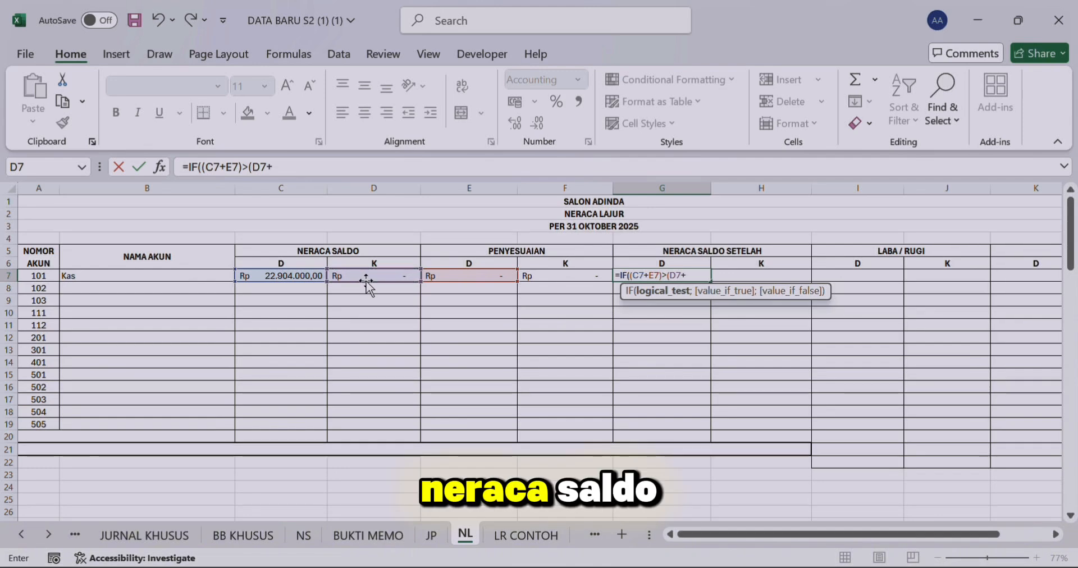
pyautogui.click(530, 277)
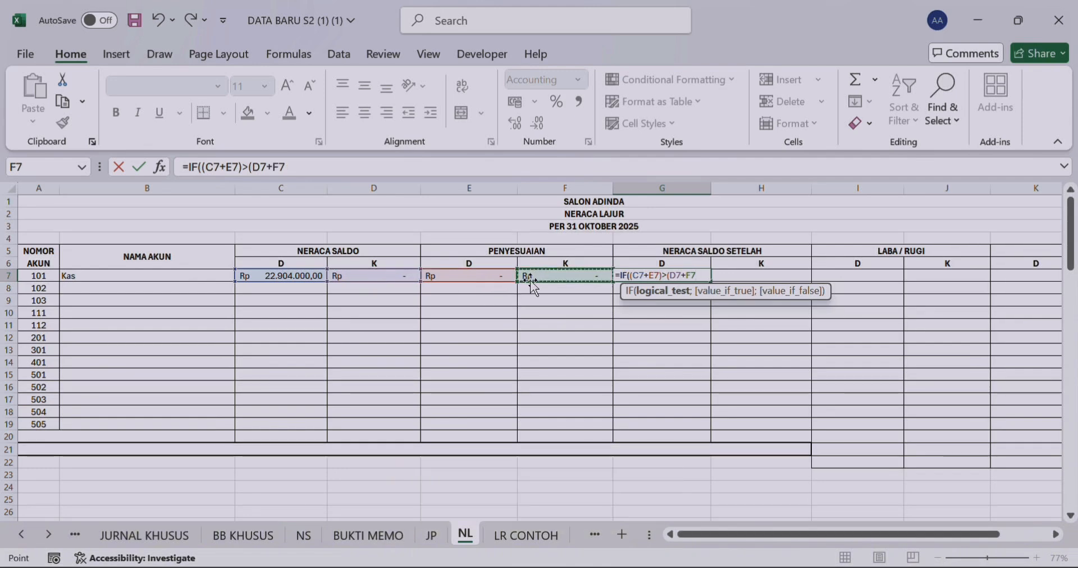
pyautogui.write(')')
pyautogui.write(';')
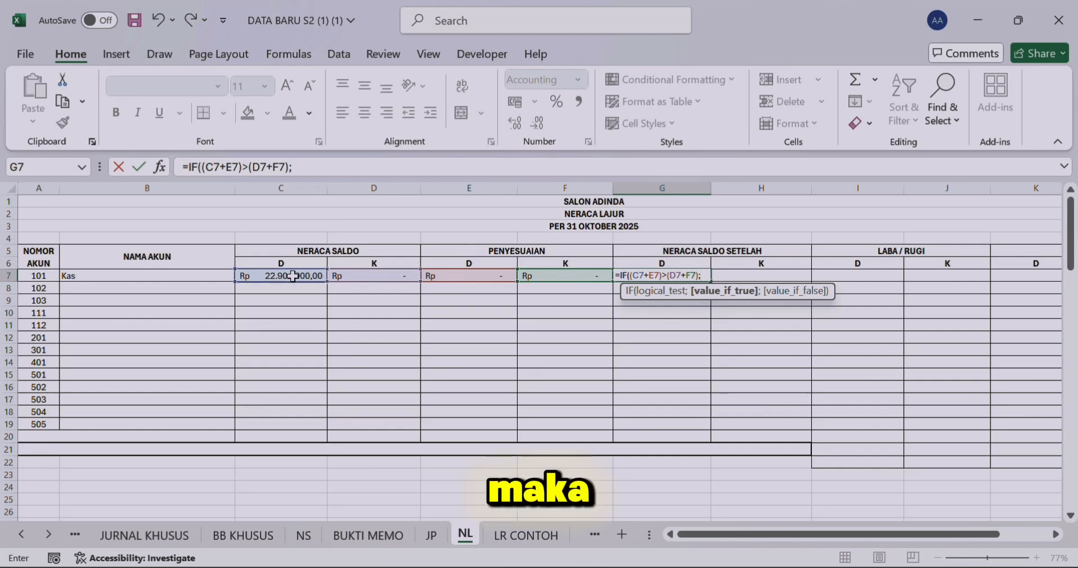
pyautogui.write('C7+')
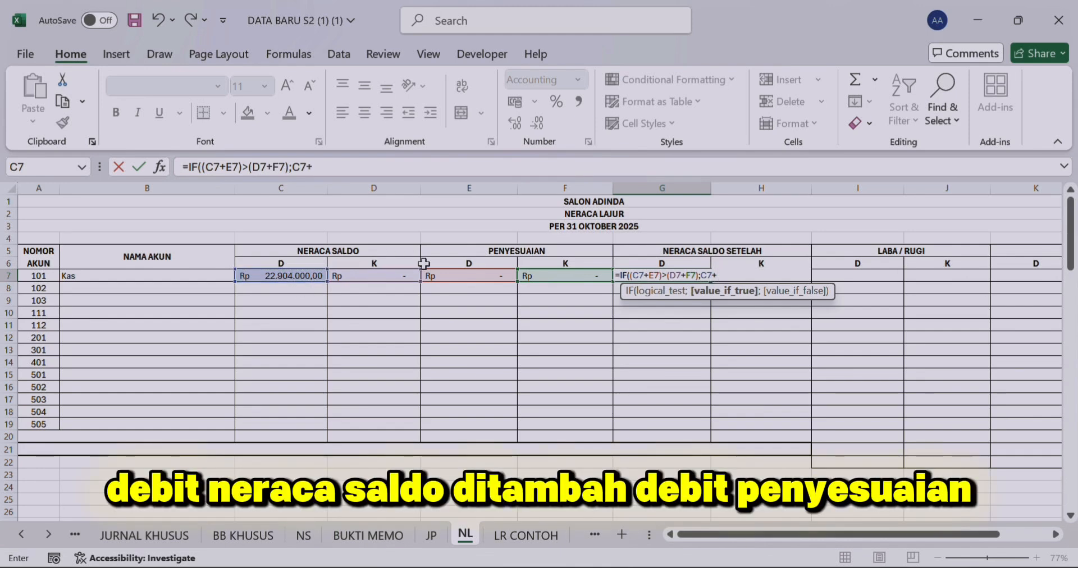
# Step: Complete the IF formula in G7 with C7+E7-D7-F7 as the value if true and 0 as the value if false
pyautogui.click(454, 277)
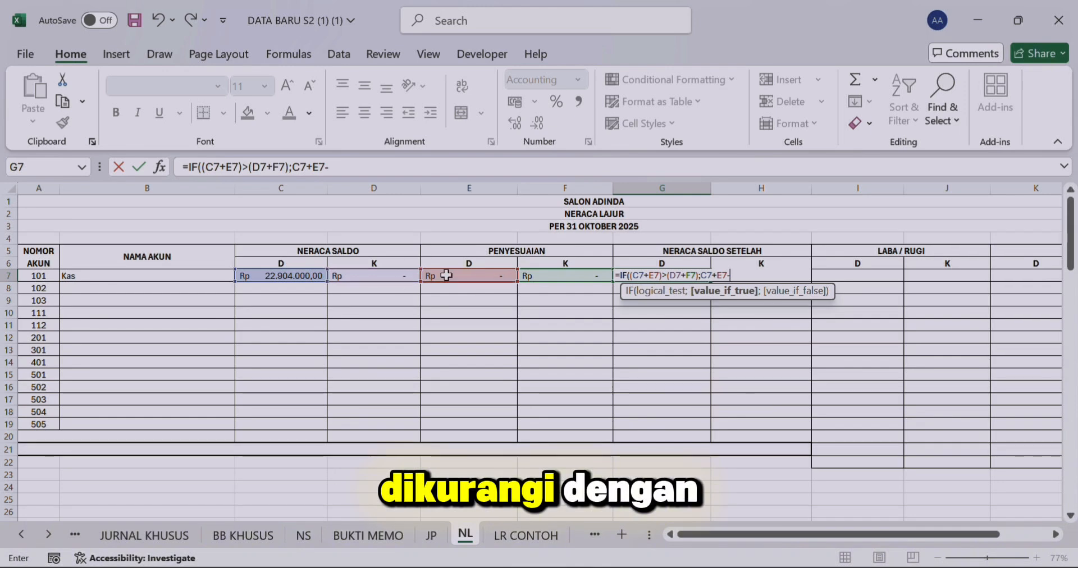
pyautogui.press('BackSpace')
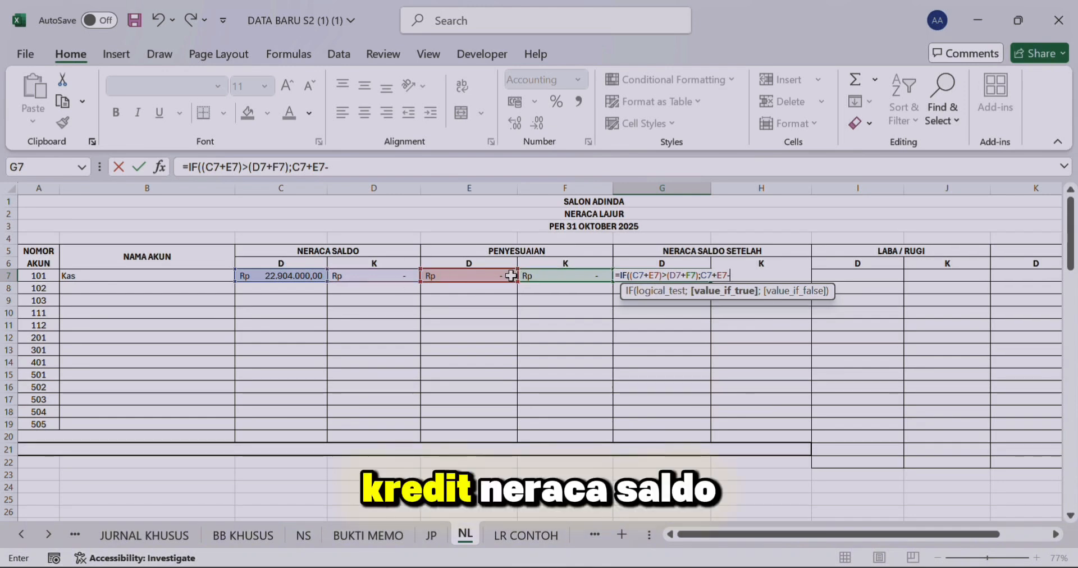
pyautogui.click(407, 274)
pyautogui.write('-')
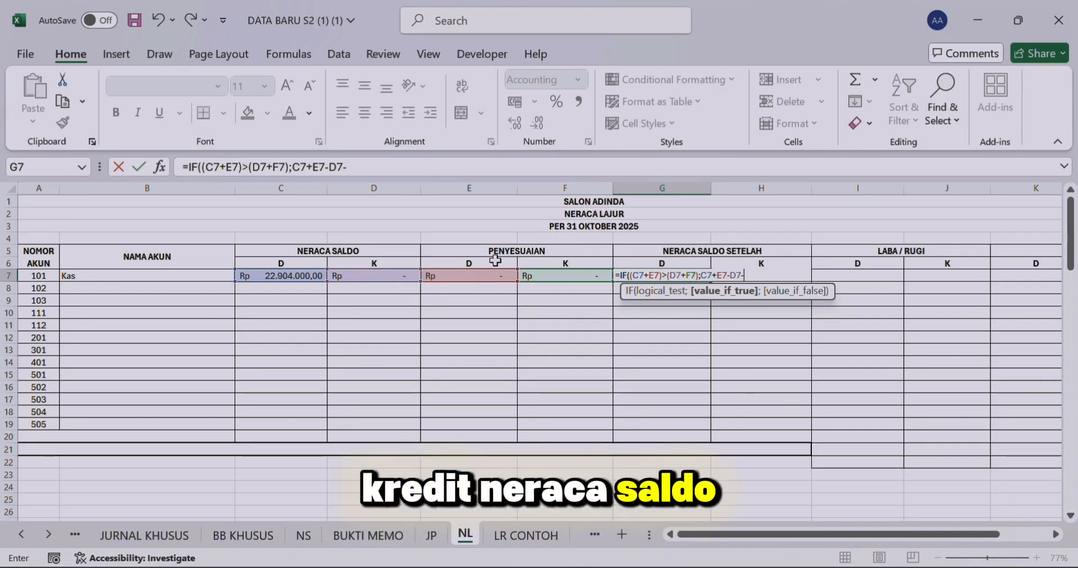
pyautogui.click(570, 275)
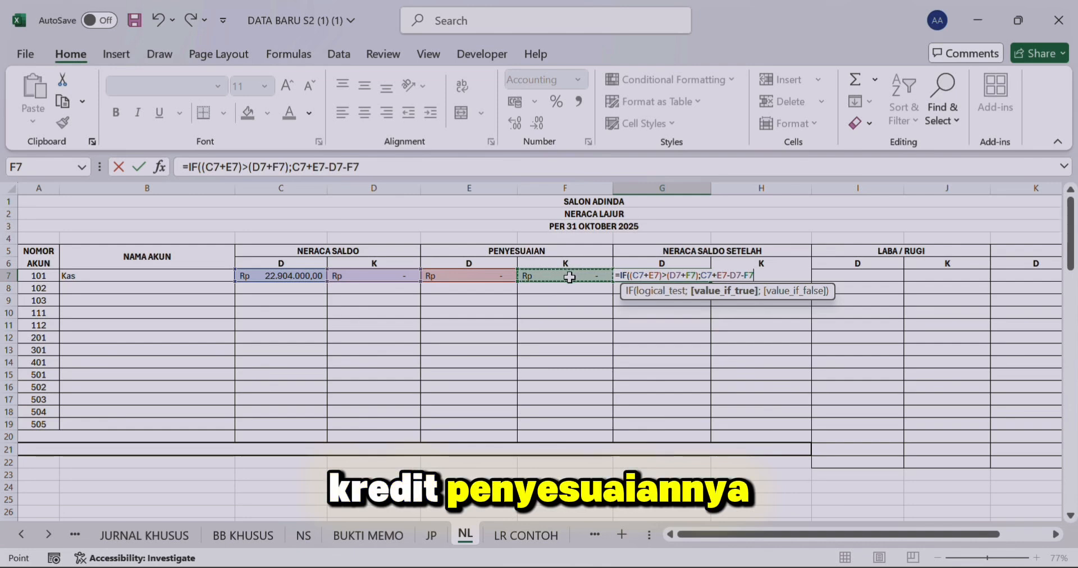
pyautogui.write(';')
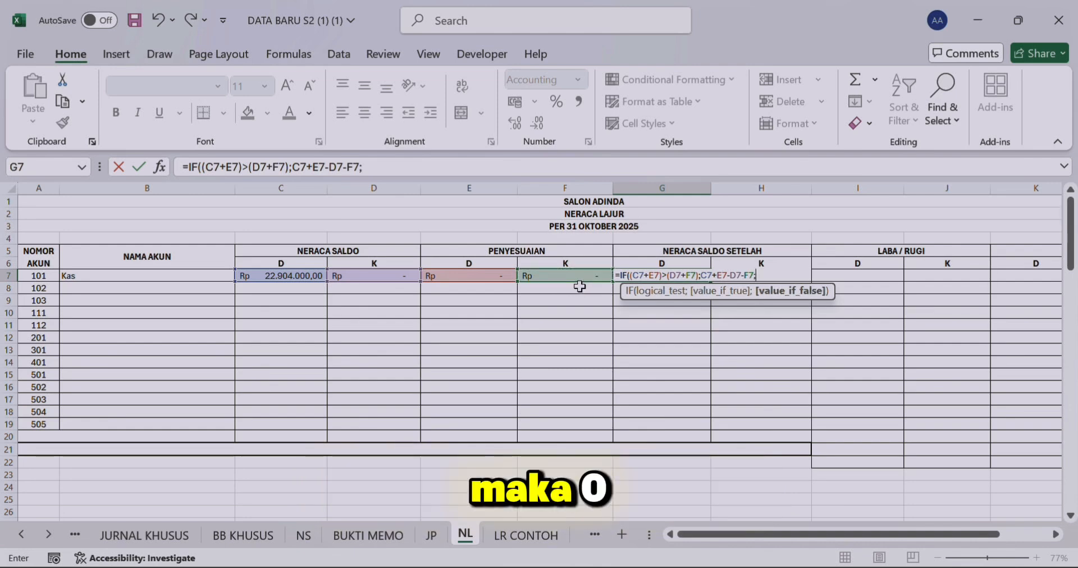
pyautogui.write('0')
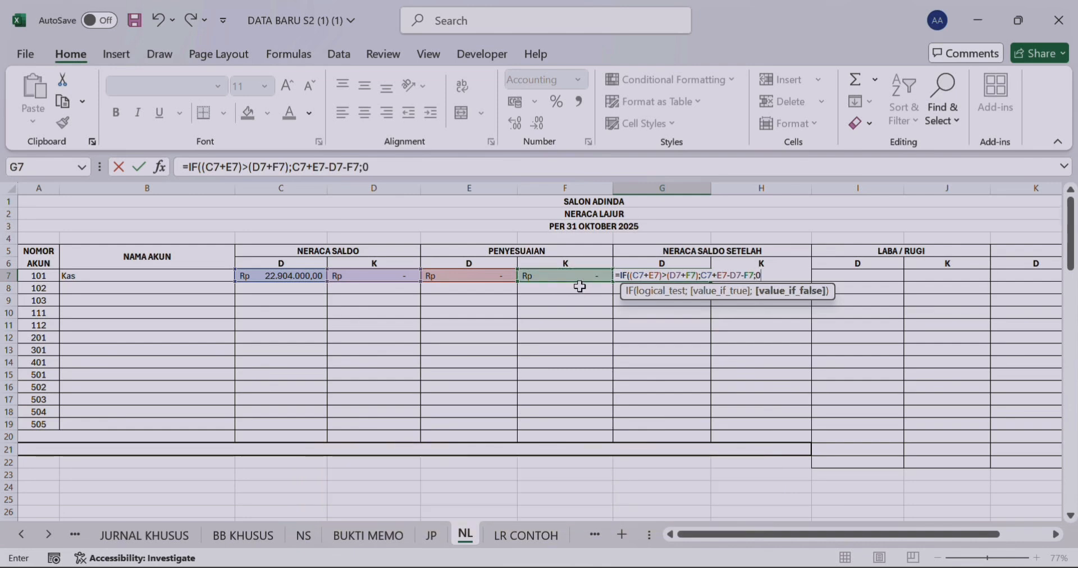
pyautogui.write(')')
pyautogui.press('Tab')
# Step: Begin an IF formula in H7 for the NERACA SALDO SETELAH credit with the logical test (D7+F7)>(C7+E7)
pyautogui.write('=I')
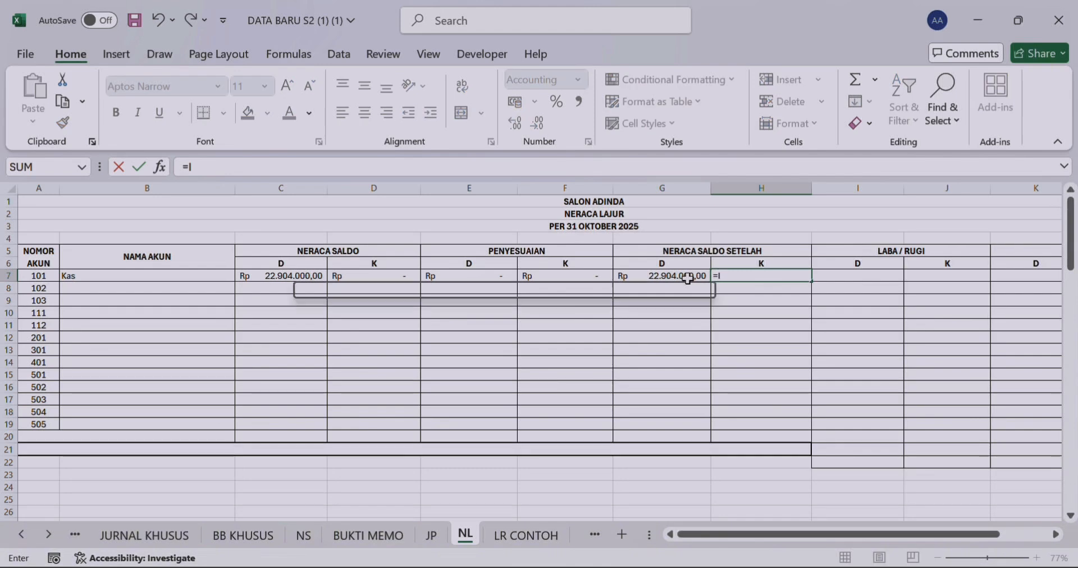
pyautogui.write('F((')
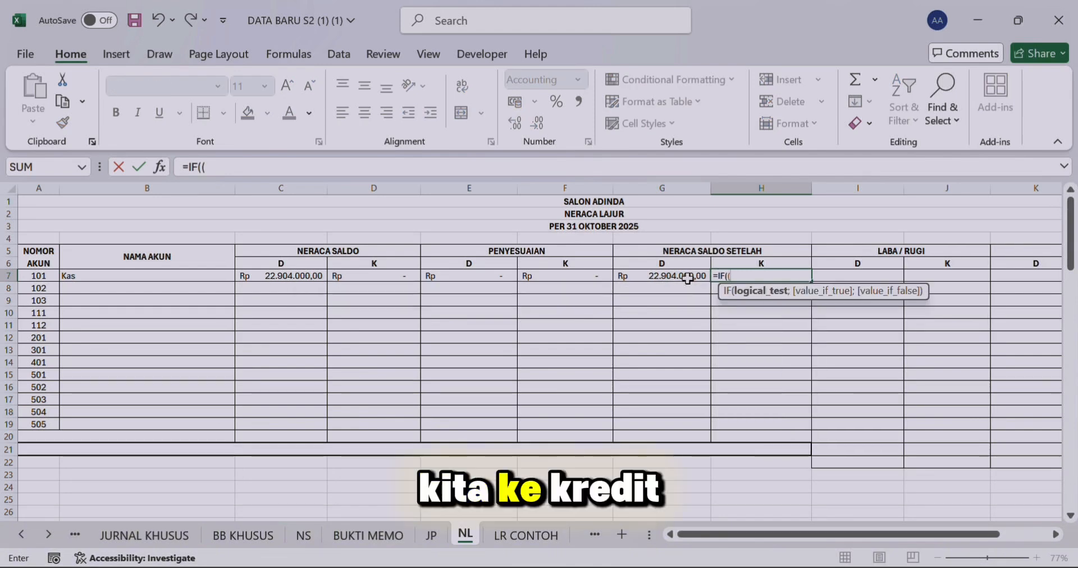
pyautogui.click(377, 275)
pyautogui.write('+')
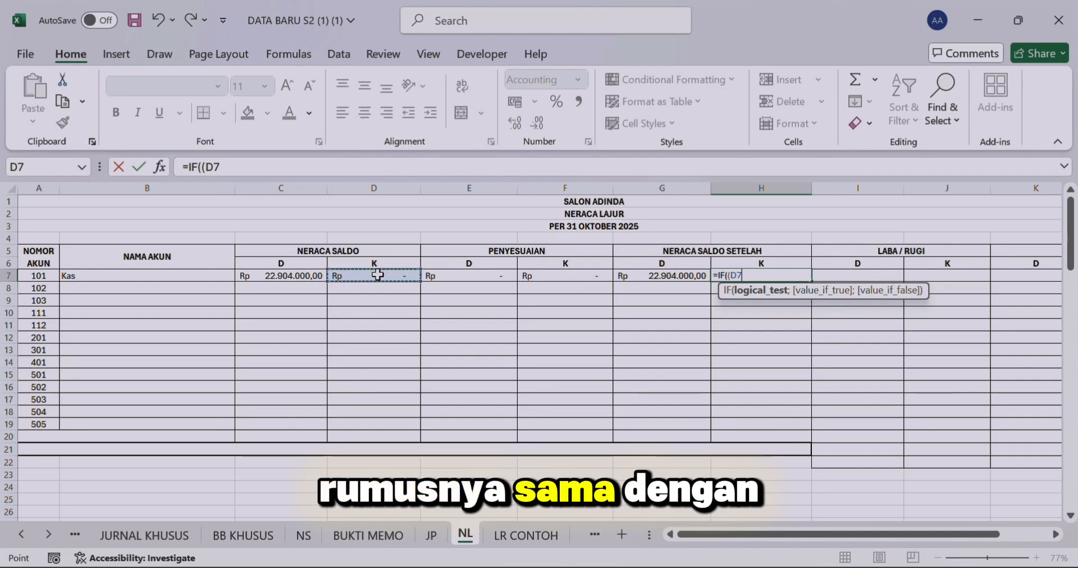
pyautogui.click(528, 277)
pyautogui.write(')')
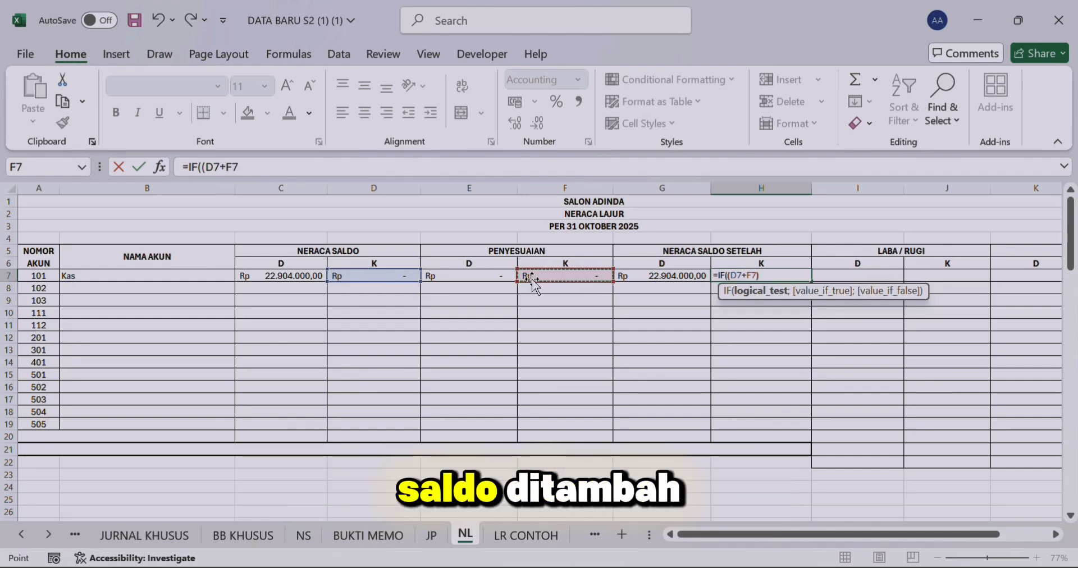
pyautogui.write('>(')
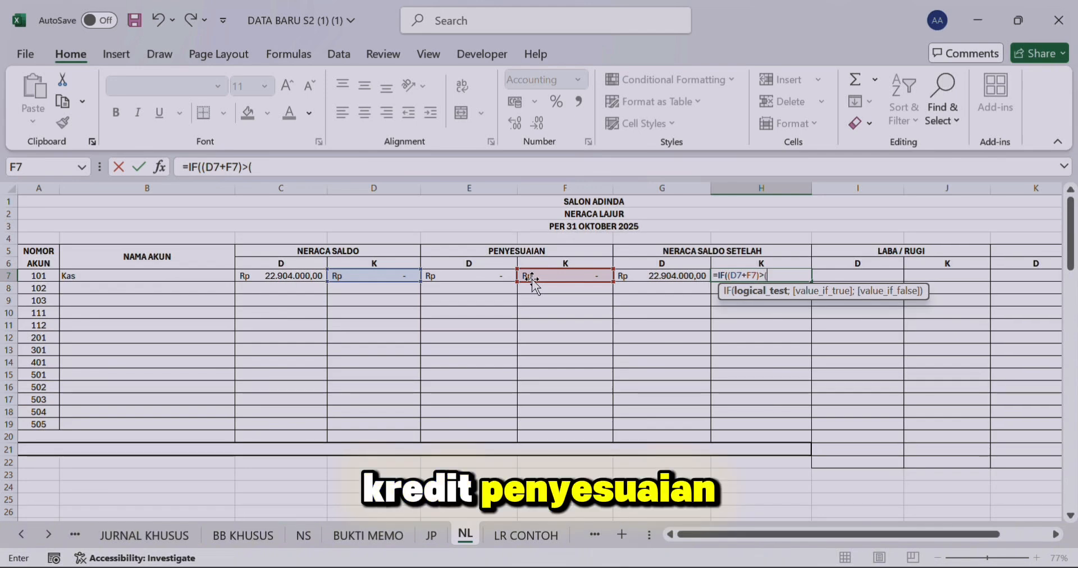
pyautogui.click(289, 273)
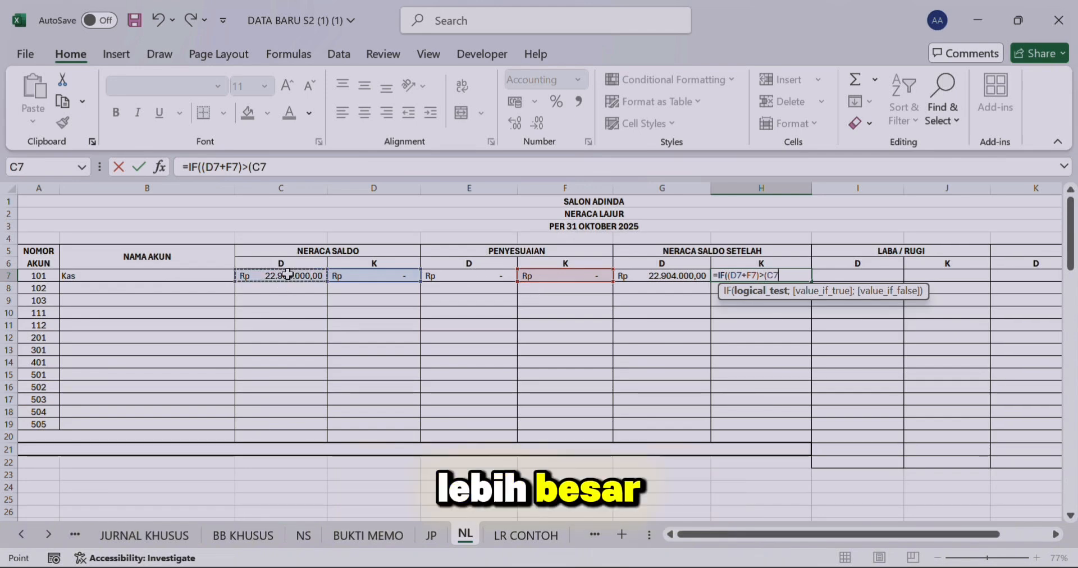
pyautogui.write('+')
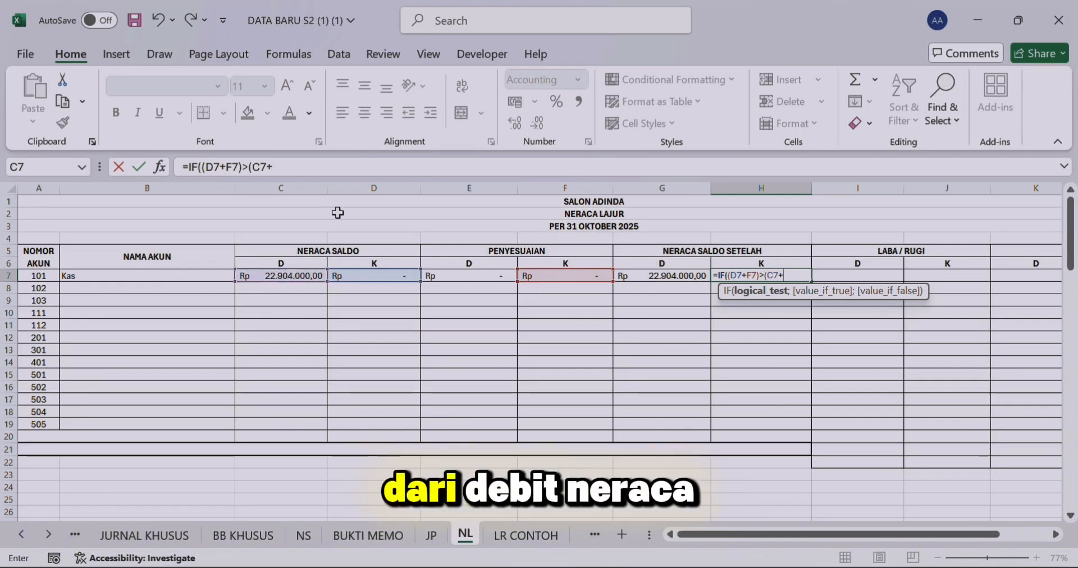
pyautogui.click(477, 273)
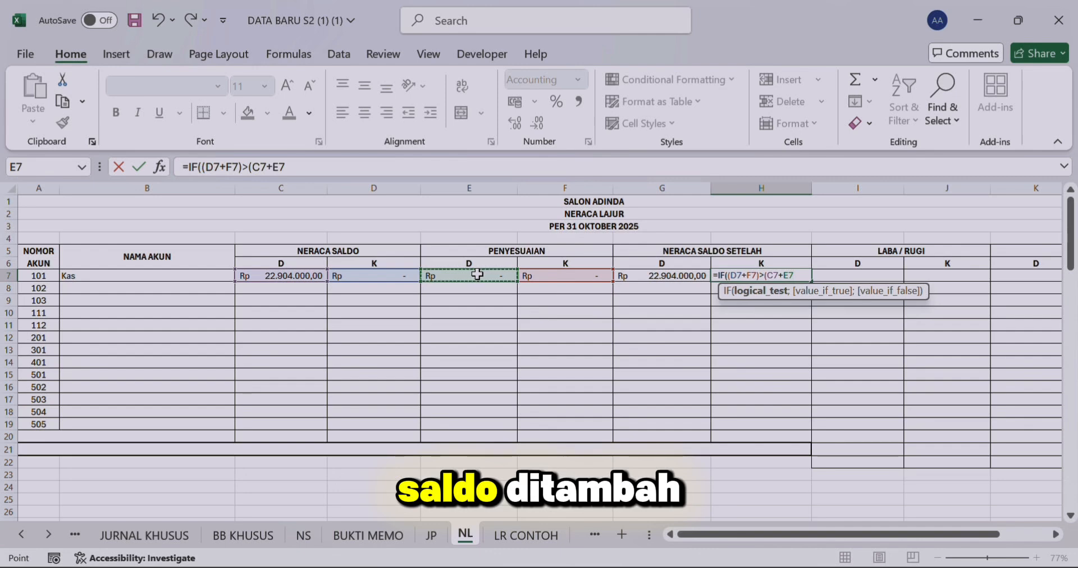
pyautogui.write(')')
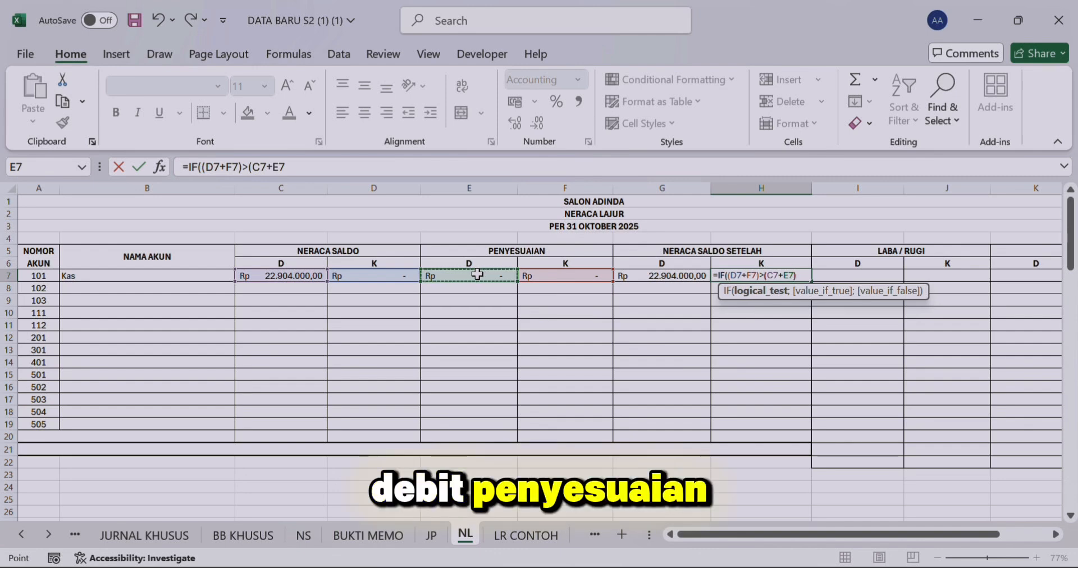
pyautogui.write(';')
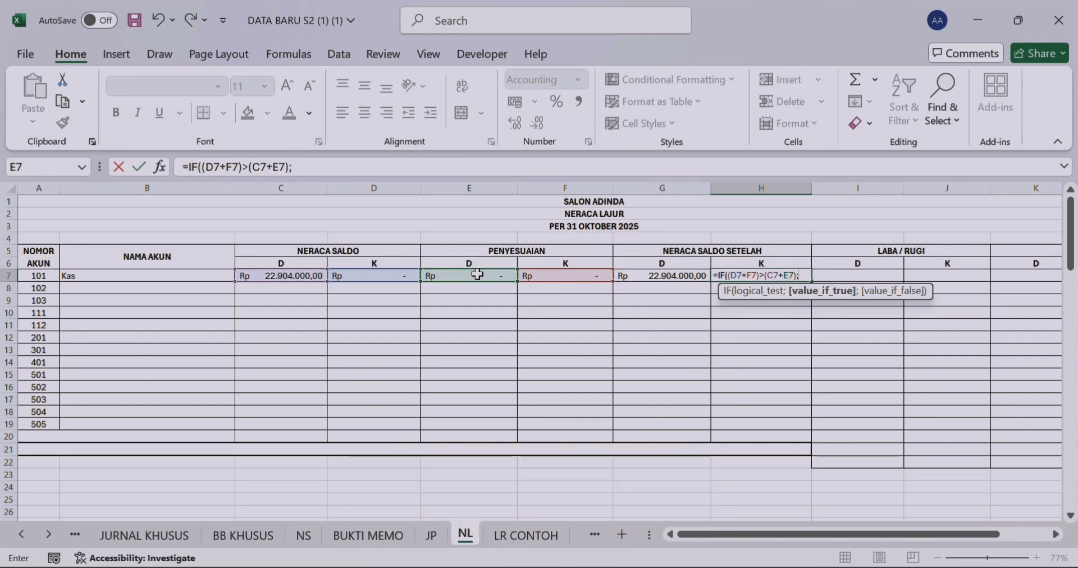
# Step: Complete the IF formula in H7 with D7+F7-C7-E7 as the value if true and 0 as the value if false
pyautogui.click(402, 277)
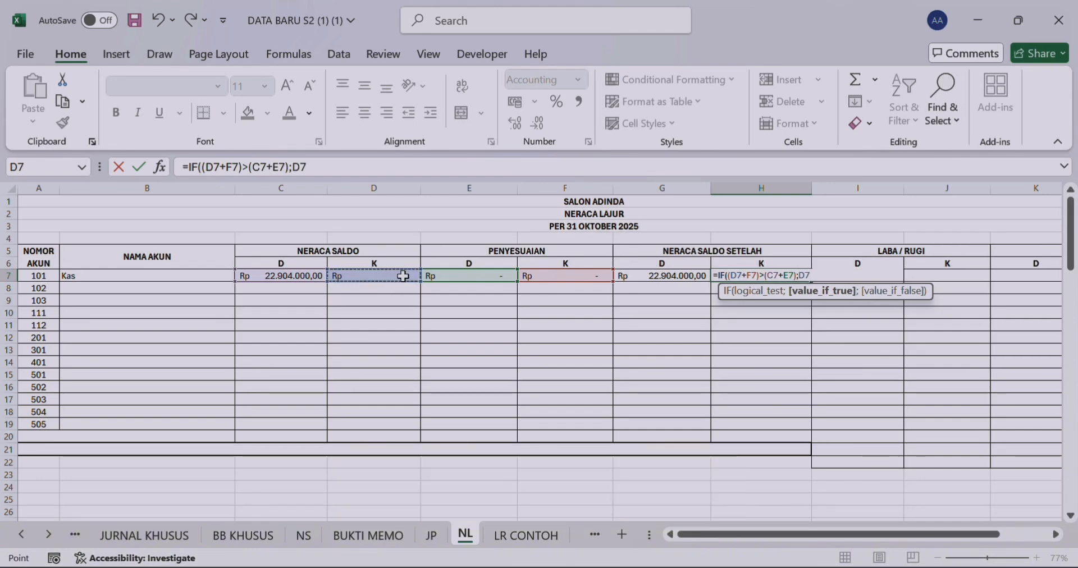
pyautogui.write('+')
pyautogui.click(577, 278)
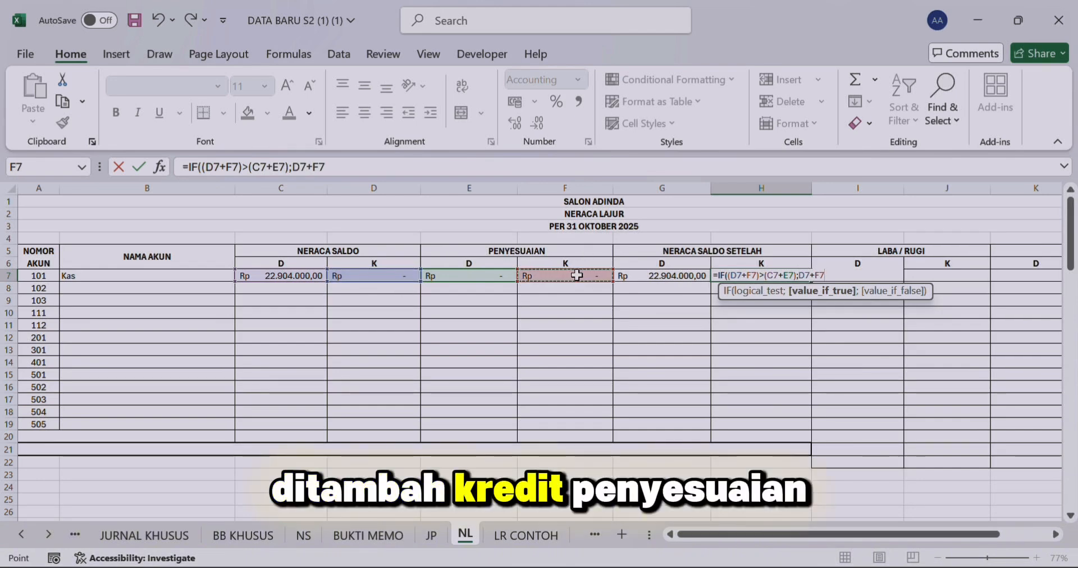
pyautogui.click(275, 272)
pyautogui.write('-')
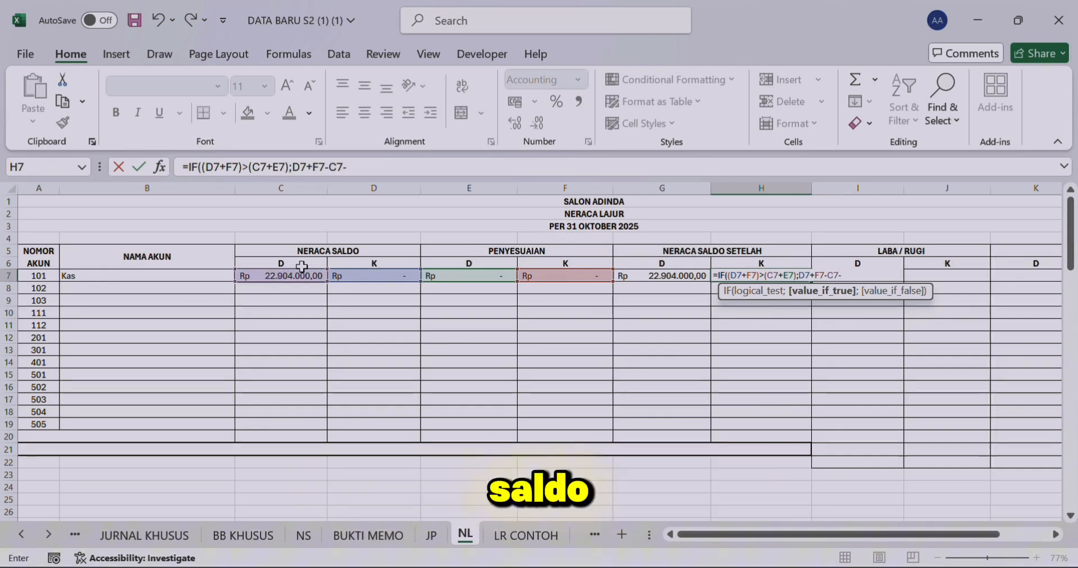
pyautogui.click(445, 277)
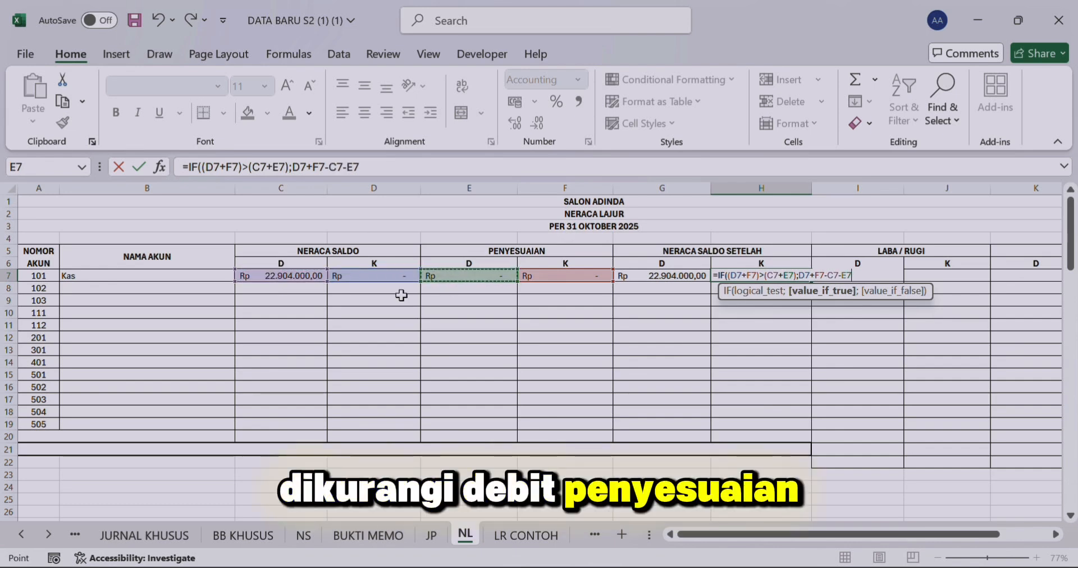
pyautogui.write(';0')
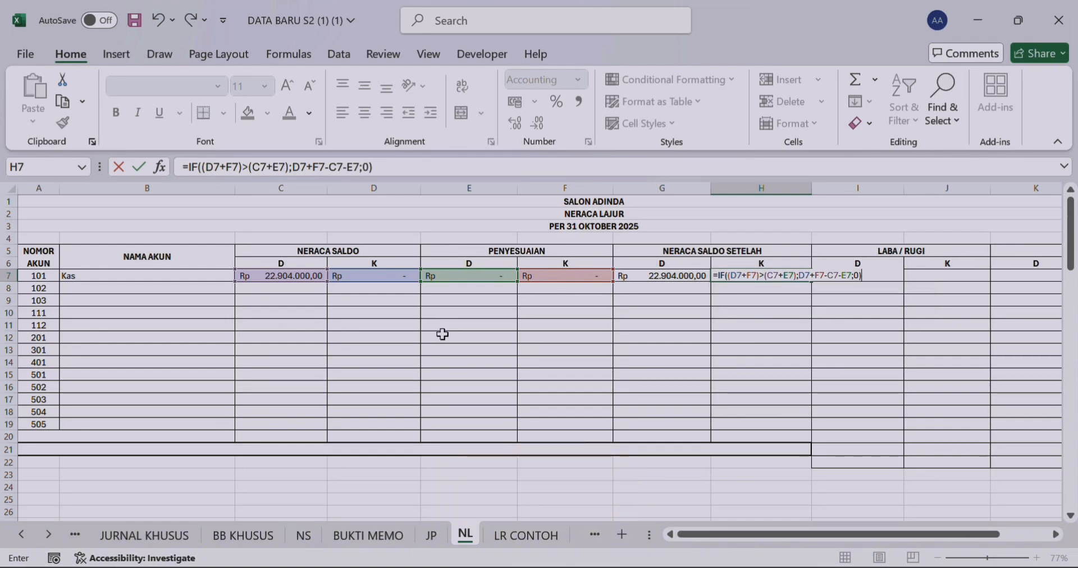
pyautogui.press('Return')
pyautogui.press('Right')
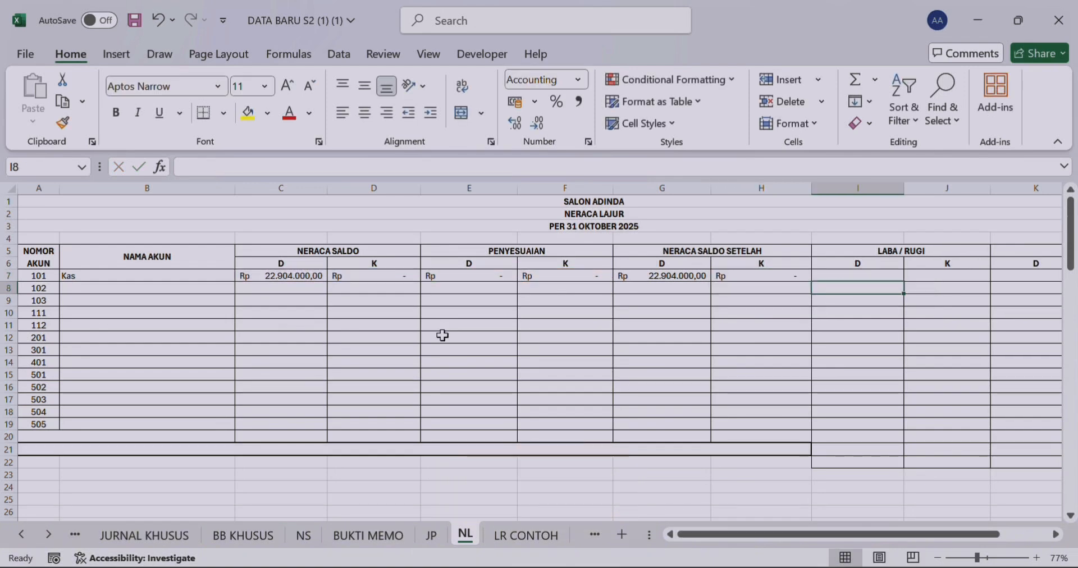
# Step: Copy the VLOOKUP formulas for NAMA AKUN in B7 and NERACA SALDO in C7 and D7 down to row 19
pyautogui.click(154, 275)
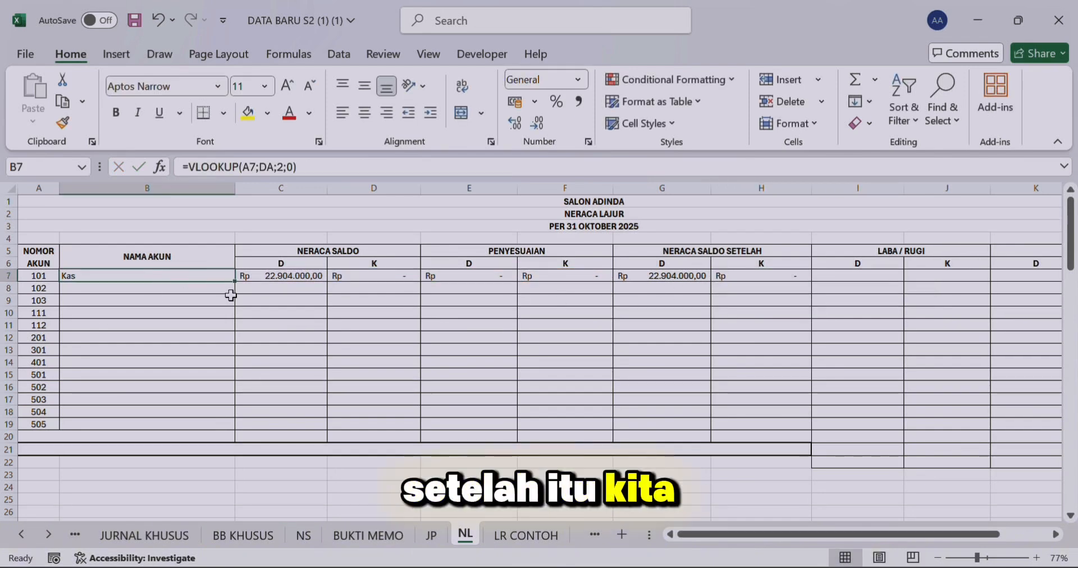
pyautogui.moveTo(238, 284); pyautogui.dragTo(245, 430)
pyautogui.click(315, 277)
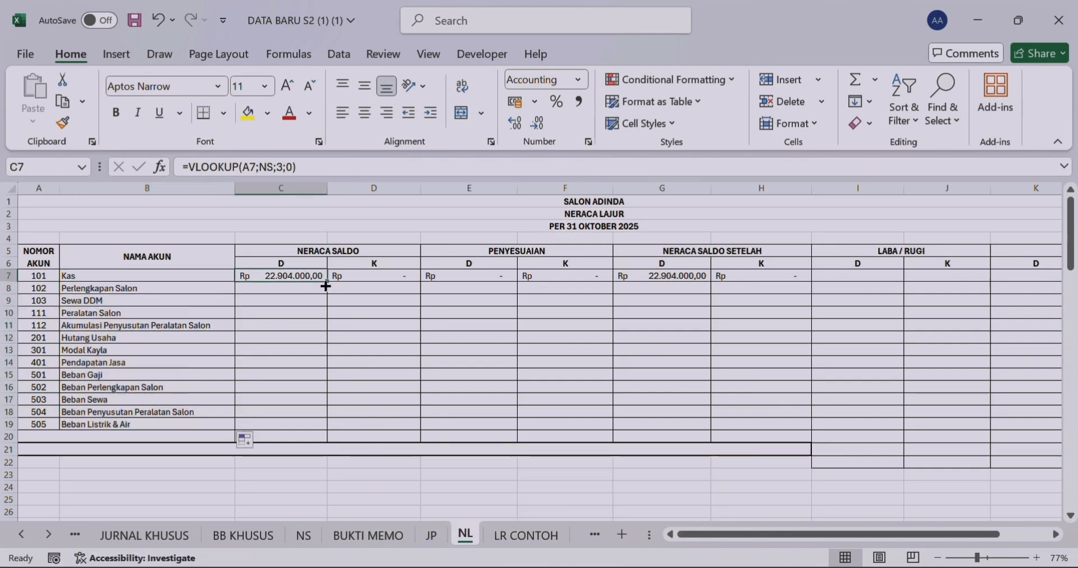
pyautogui.moveTo(325, 287); pyautogui.dragTo(328, 287)
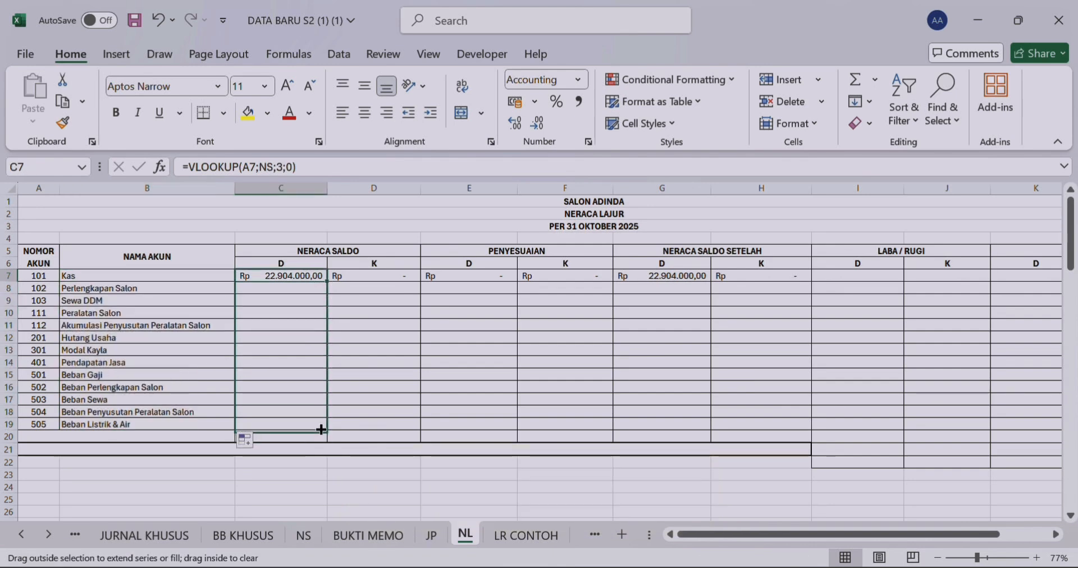
pyautogui.moveTo(327, 429); pyautogui.dragTo(327, 429)
pyautogui.click(400, 277)
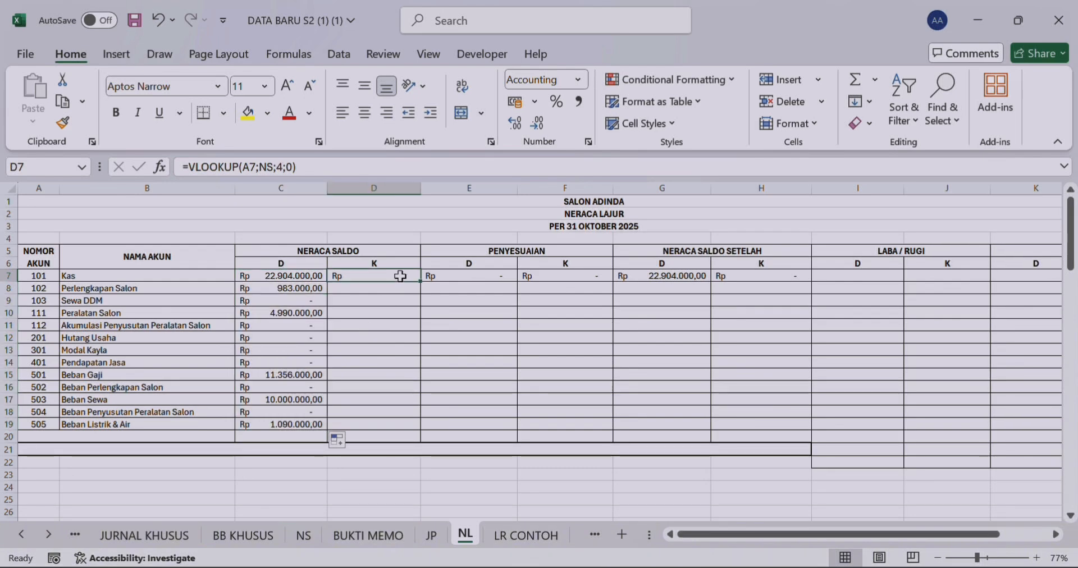
pyautogui.moveTo(420, 284); pyautogui.dragTo(435, 431)
# Step: Copy the PENYESUAIAN debit and credit SUMIF formulas in E7 and F7 down to row 19
pyautogui.click(509, 276)
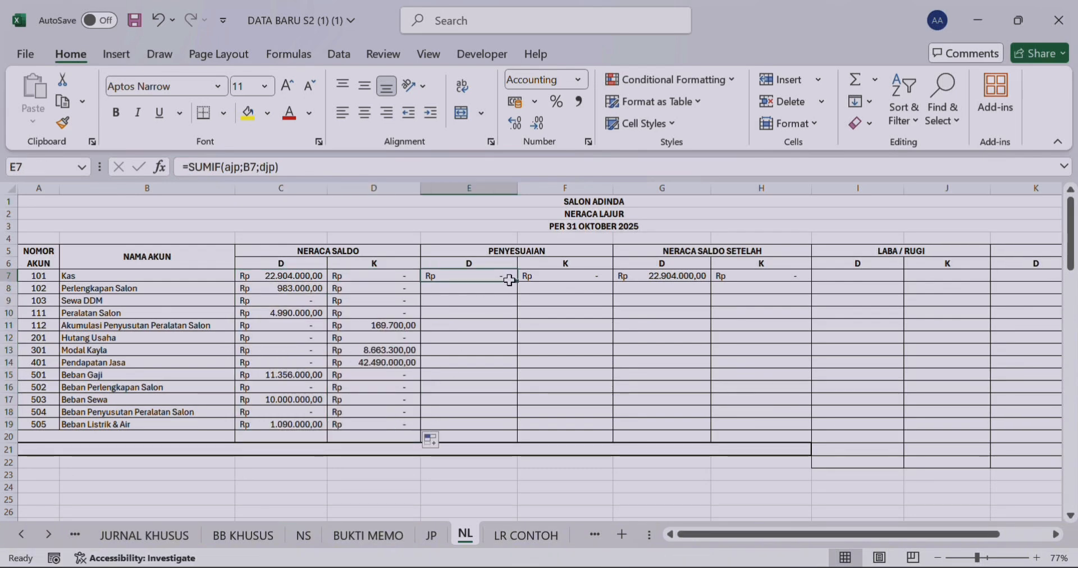
pyautogui.moveTo(513, 281); pyautogui.dragTo(510, 385)
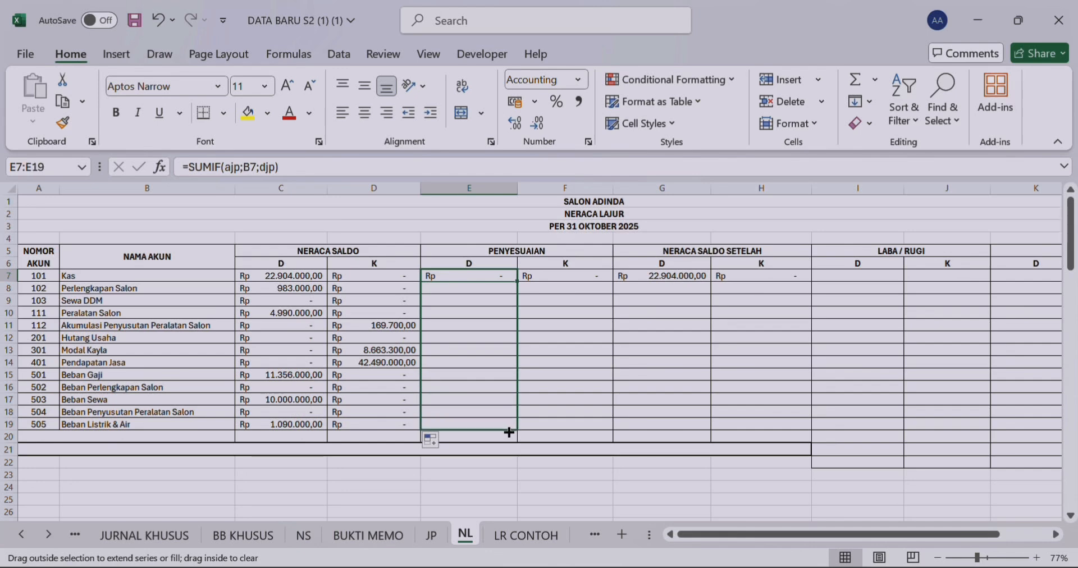
pyautogui.moveTo(509, 433); pyautogui.dragTo(508, 432)
pyautogui.click(597, 275)
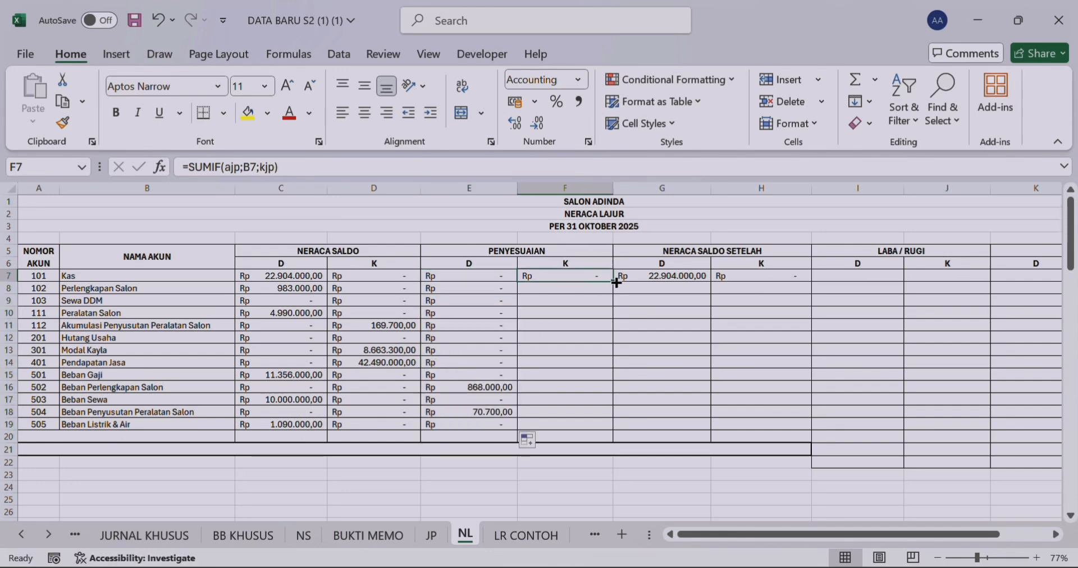
pyautogui.moveTo(616, 283); pyautogui.dragTo(612, 430)
# Step: Copy the NERACA SALDO SETELAH debit and credit IF formulas in G7 and H7 down to row 19
pyautogui.click(685, 276)
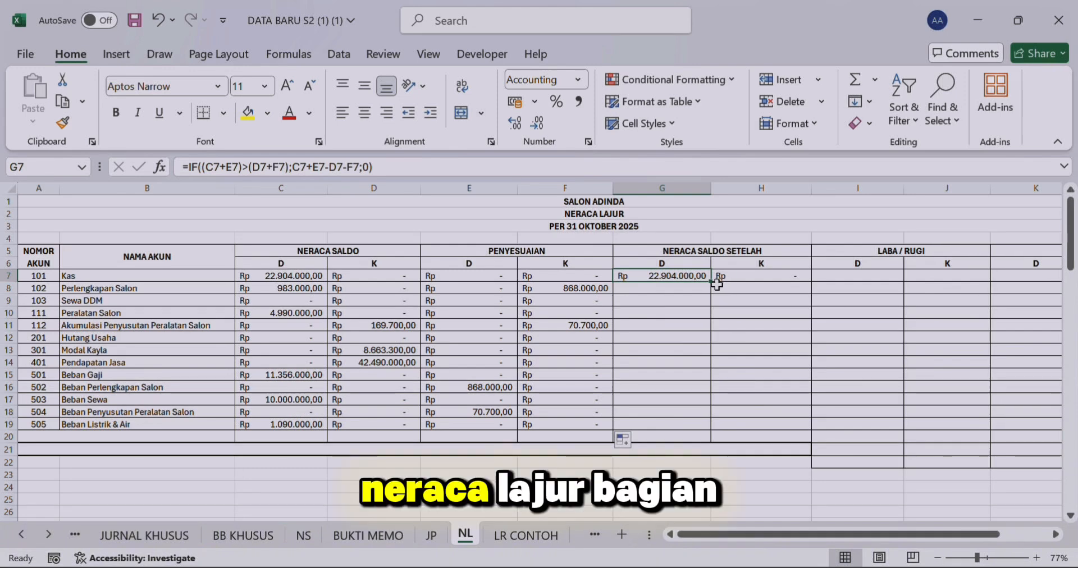
pyautogui.moveTo(710, 281); pyautogui.dragTo(699, 426)
pyautogui.click(757, 272)
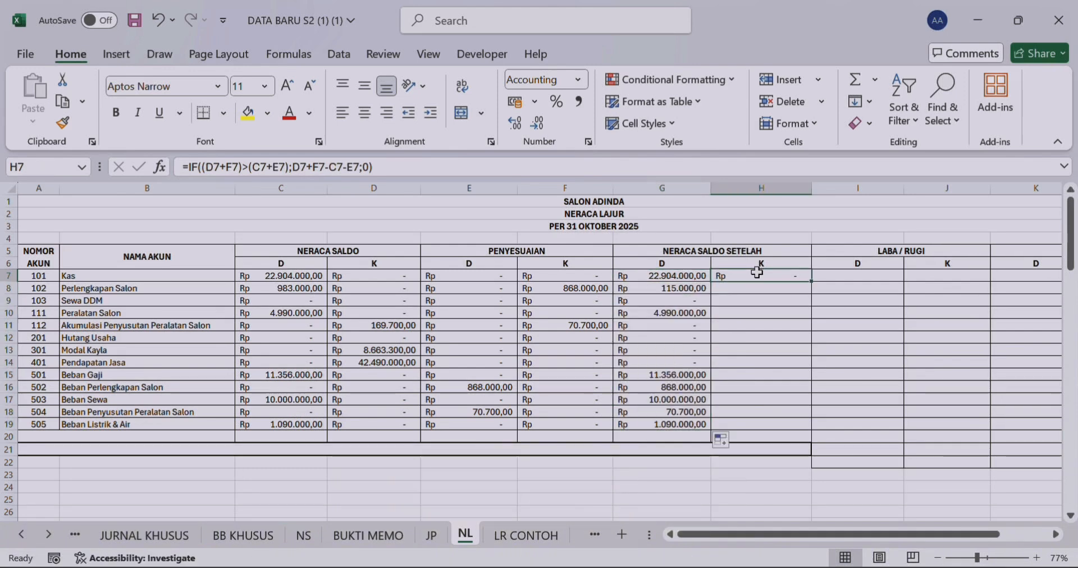
pyautogui.moveTo(813, 284); pyautogui.dragTo(802, 380)
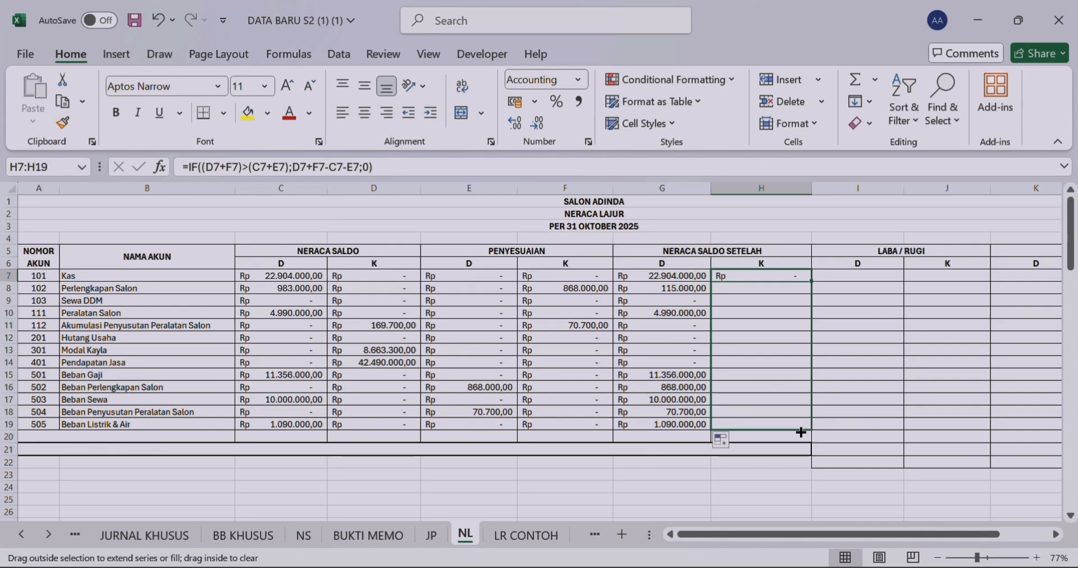
pyautogui.moveTo(801, 432); pyautogui.dragTo(801, 432)
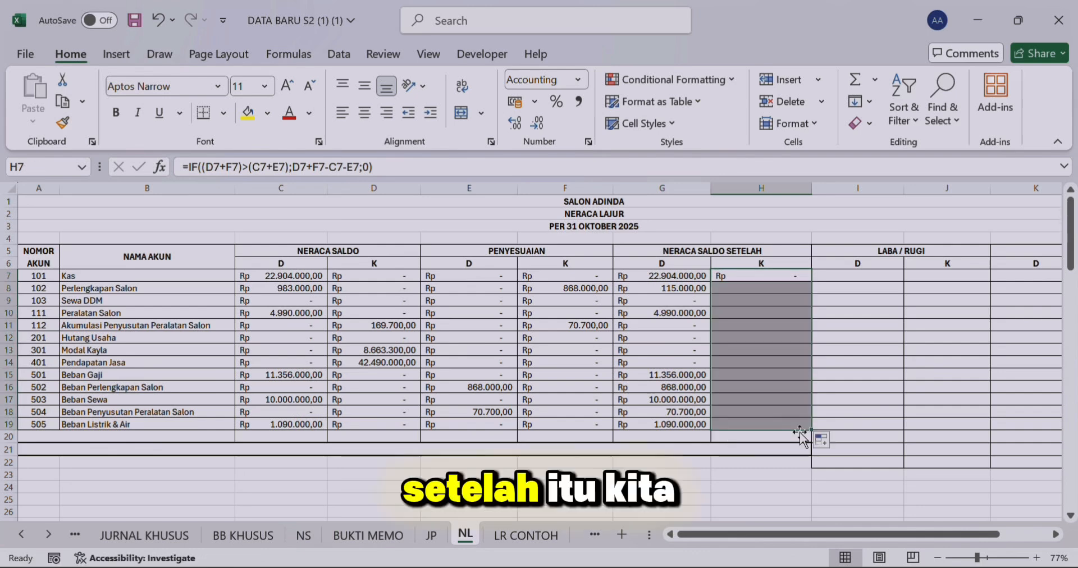
# Step: Link the LABA / RUGI credit cell J14 for Pendapatan Jasa to the adjusted credit balance with =H14
pyautogui.click(870, 249)
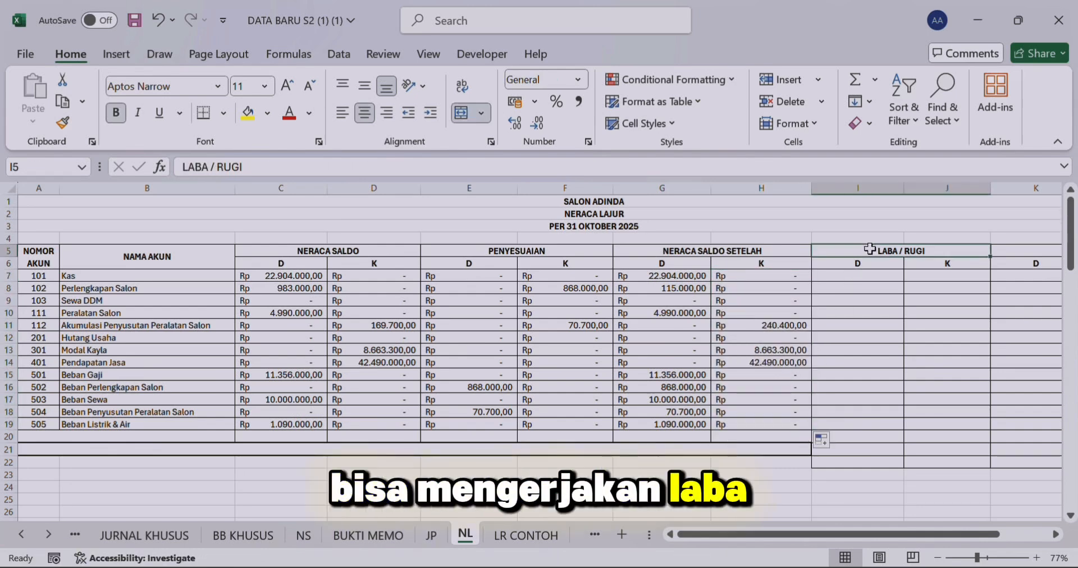
pyautogui.click(38, 361)
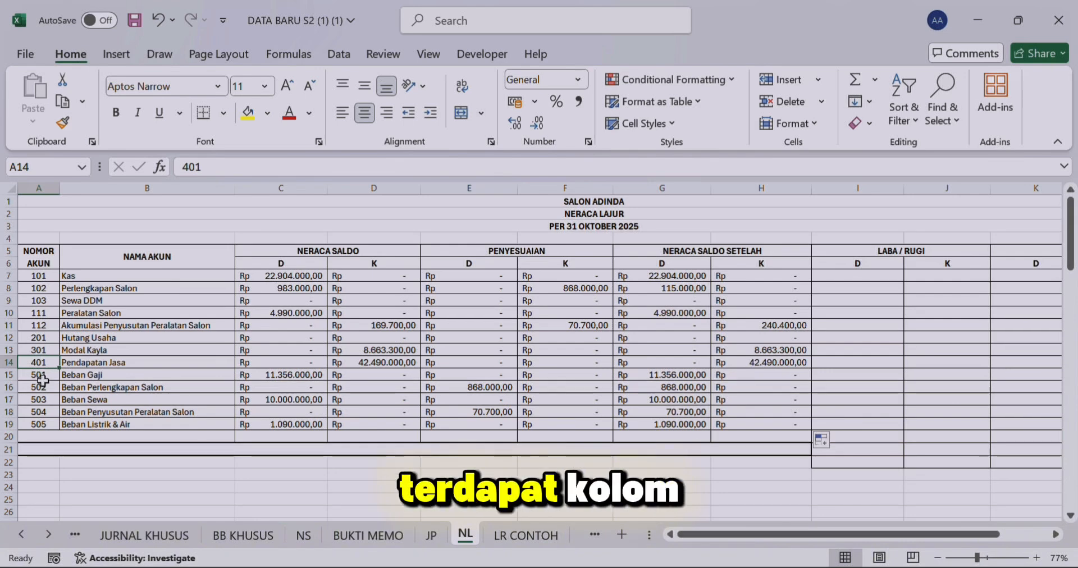
pyautogui.moveTo(40, 368); pyautogui.dragTo(39, 422)
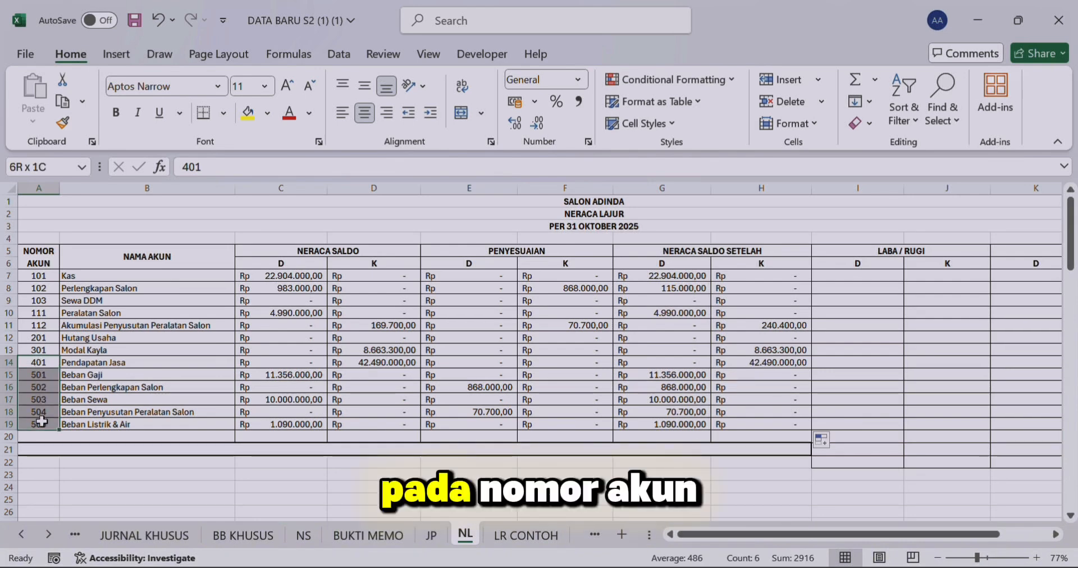
pyautogui.click(96, 363)
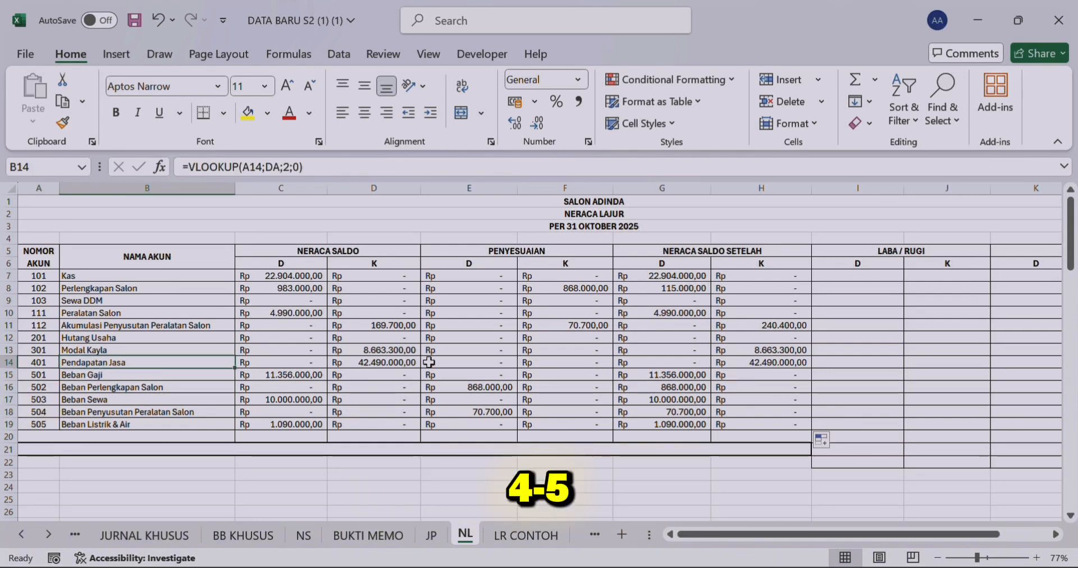
pyautogui.click(912, 362)
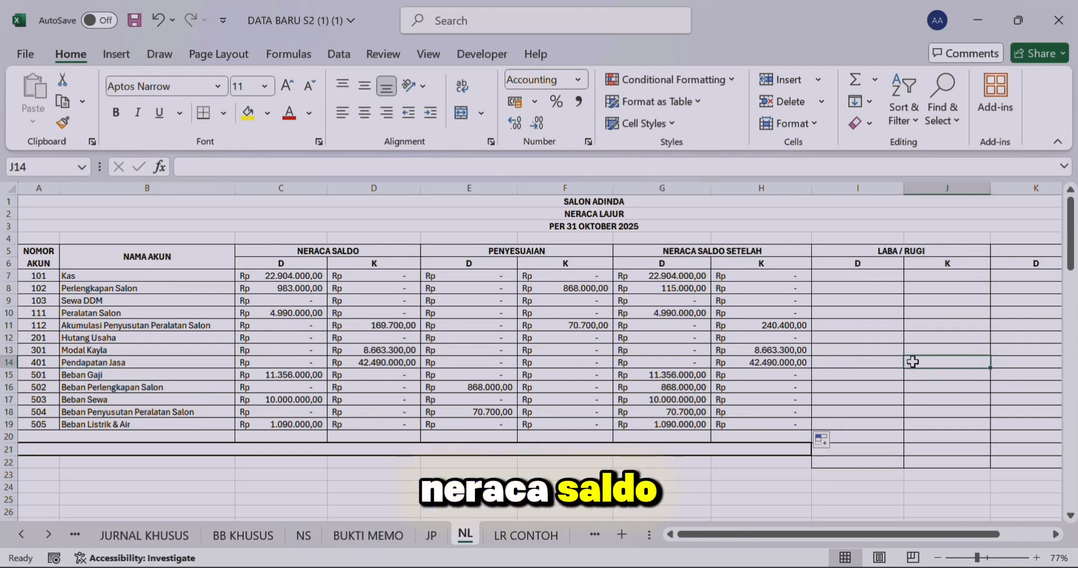
pyautogui.write('=')
pyautogui.click(785, 362)
pyautogui.press('Return')
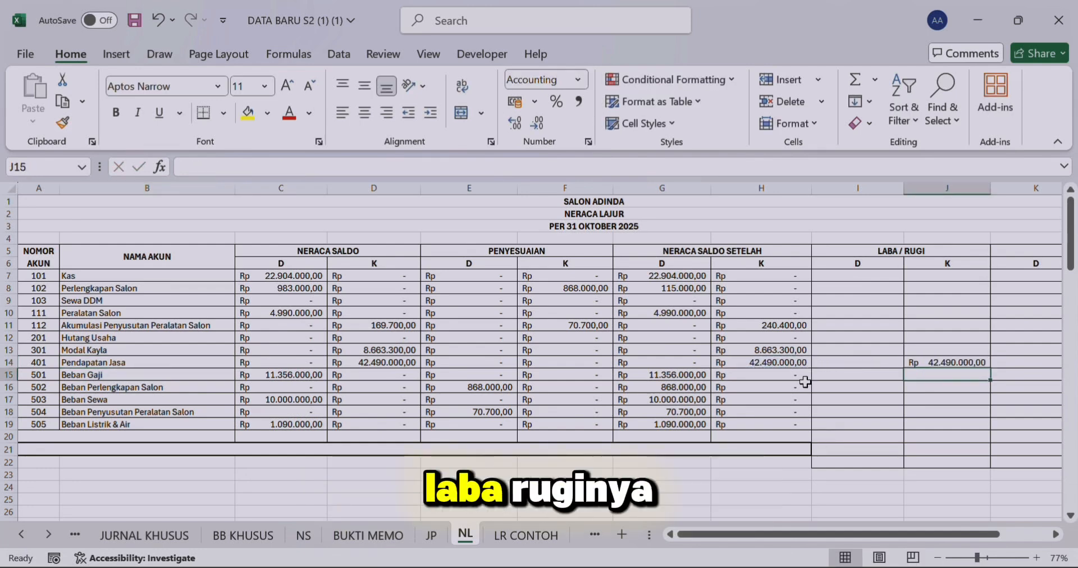
# Step: Fill the LABA / RUGI debit cells for Beban Gaji and Beban Perlengkapan Salon with =G15 in I15 and =G16 in I16
pyautogui.click(832, 376)
pyautogui.write('=')
pyautogui.click(692, 377)
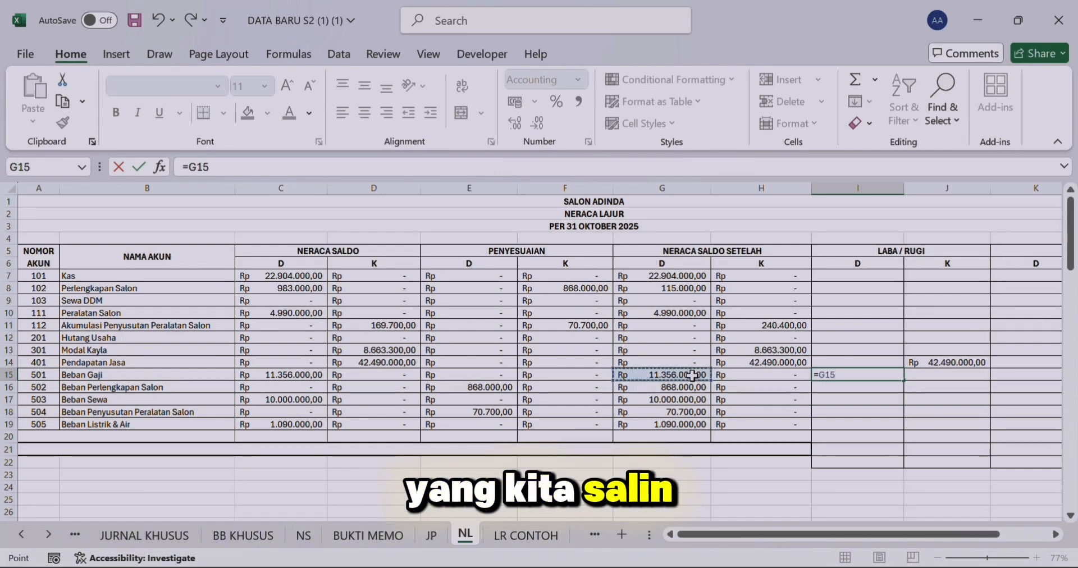
pyautogui.press('Return')
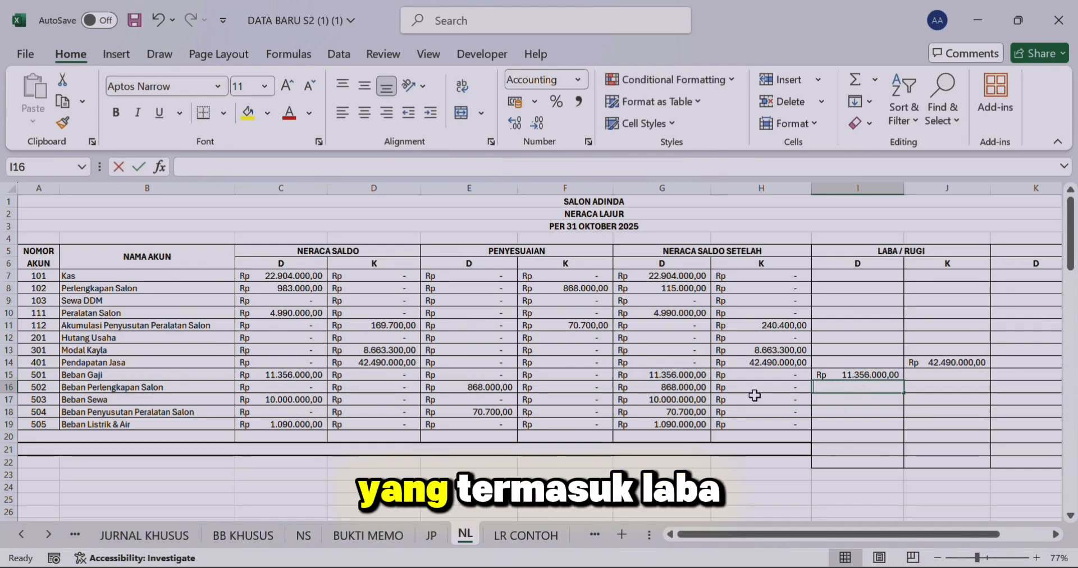
pyautogui.write('=')
pyautogui.click(697, 388)
pyautogui.press('Return')
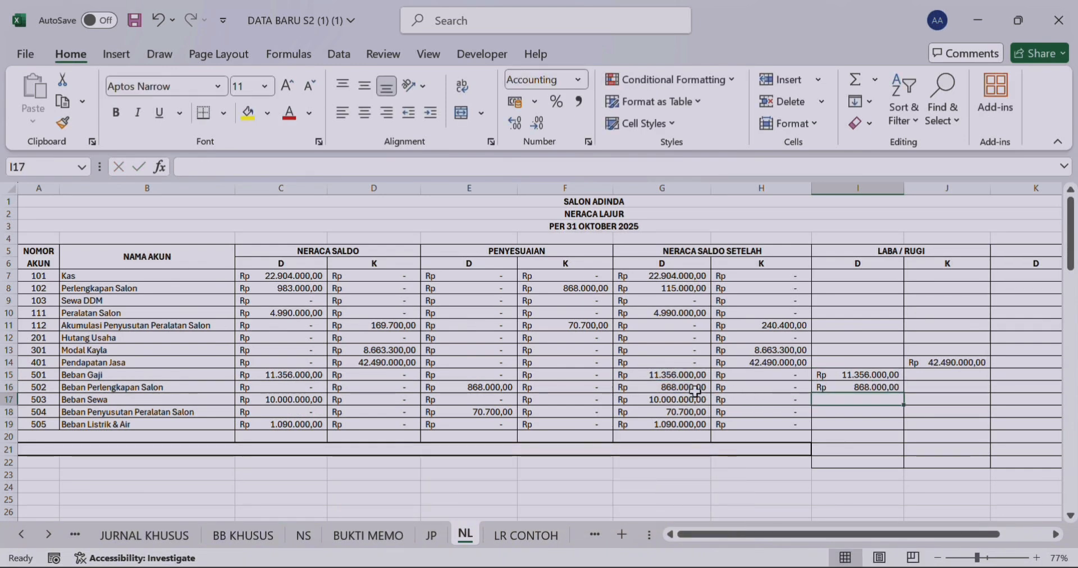
# Step: Link the remaining LABA / RUGI expense debits to the adjusted balances: =G17 in I17, =G18 in I18 and =G19 in I19
pyautogui.write('=')
pyautogui.click(695, 392)
pyautogui.doubleClick(695, 397)
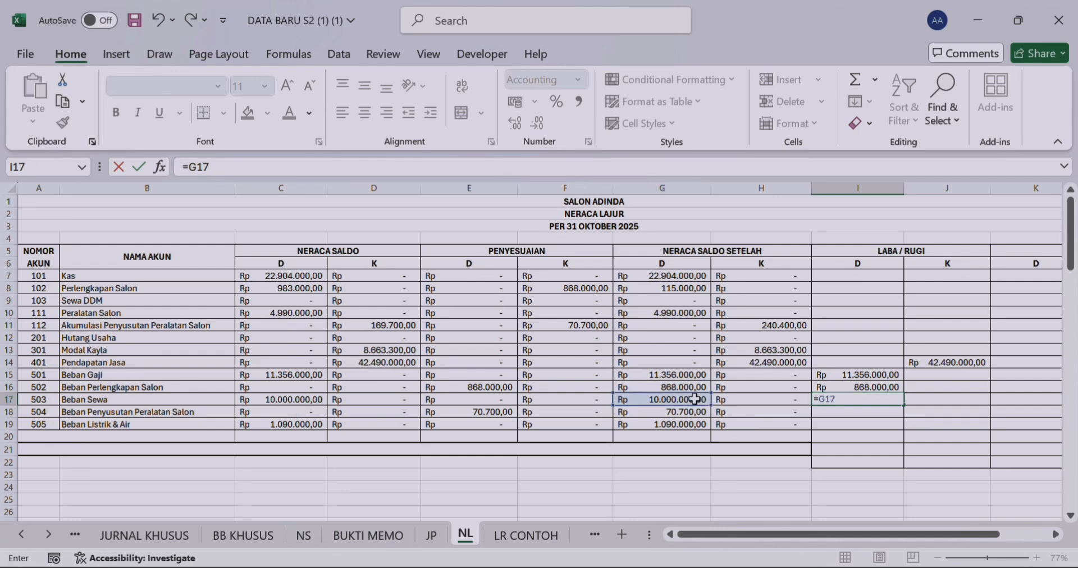
pyautogui.press('Return')
pyautogui.click(854, 414)
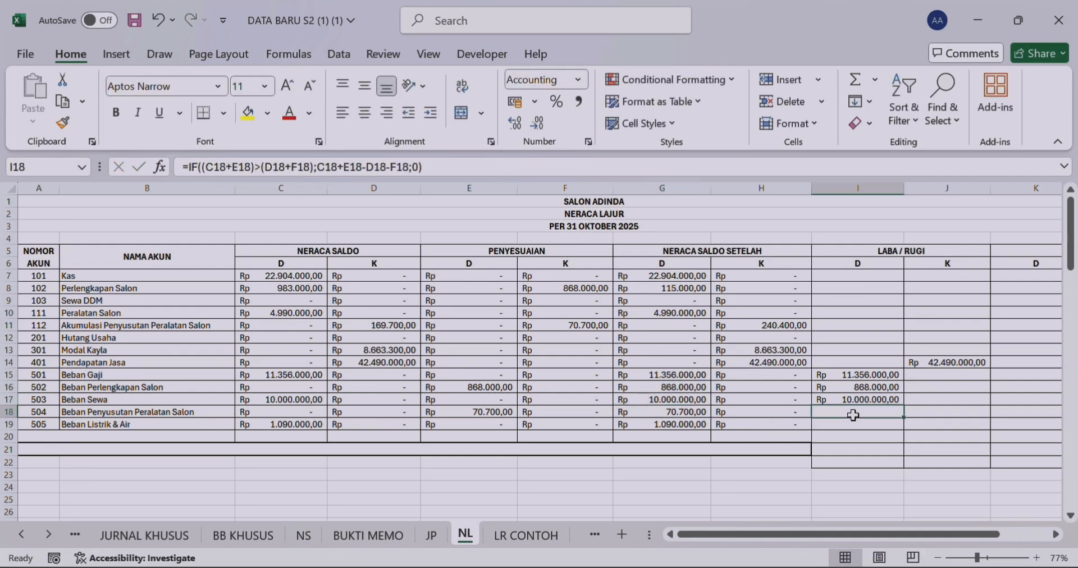
pyautogui.write('=')
pyautogui.click(691, 414)
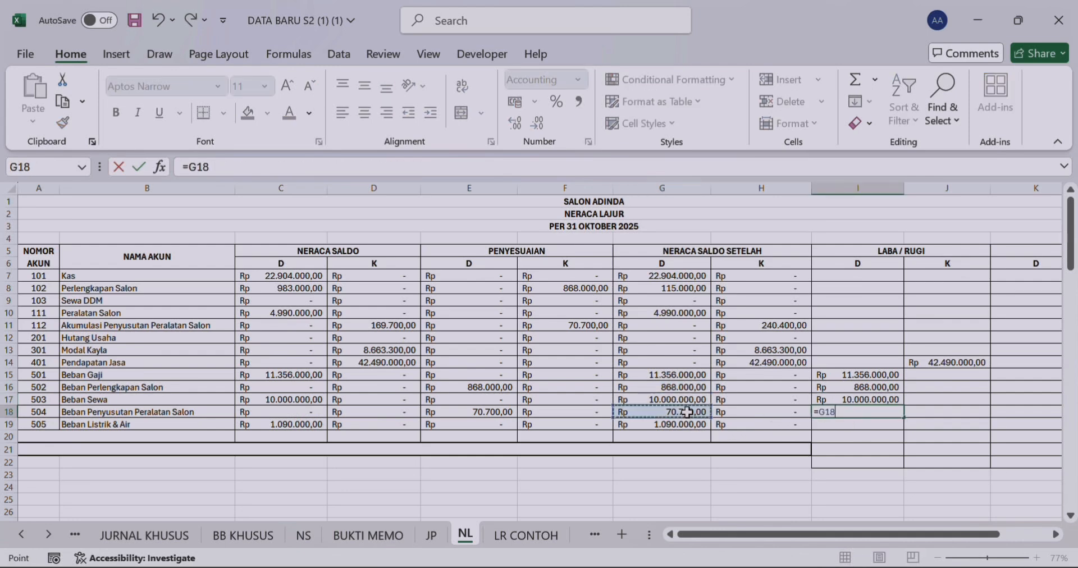
pyautogui.press('Return')
pyautogui.write('=')
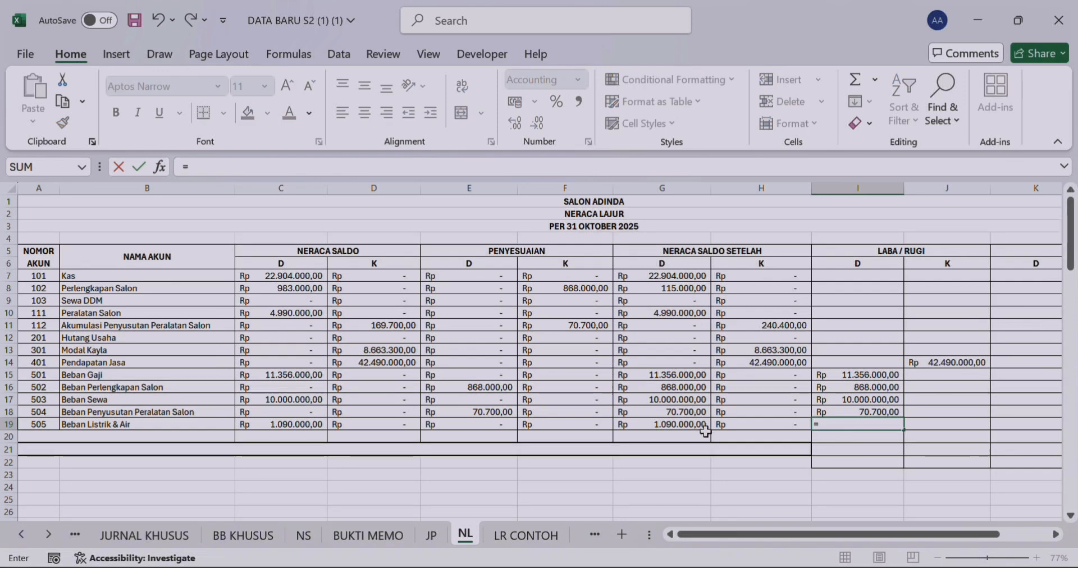
pyautogui.click(704, 428)
pyautogui.press('Return')
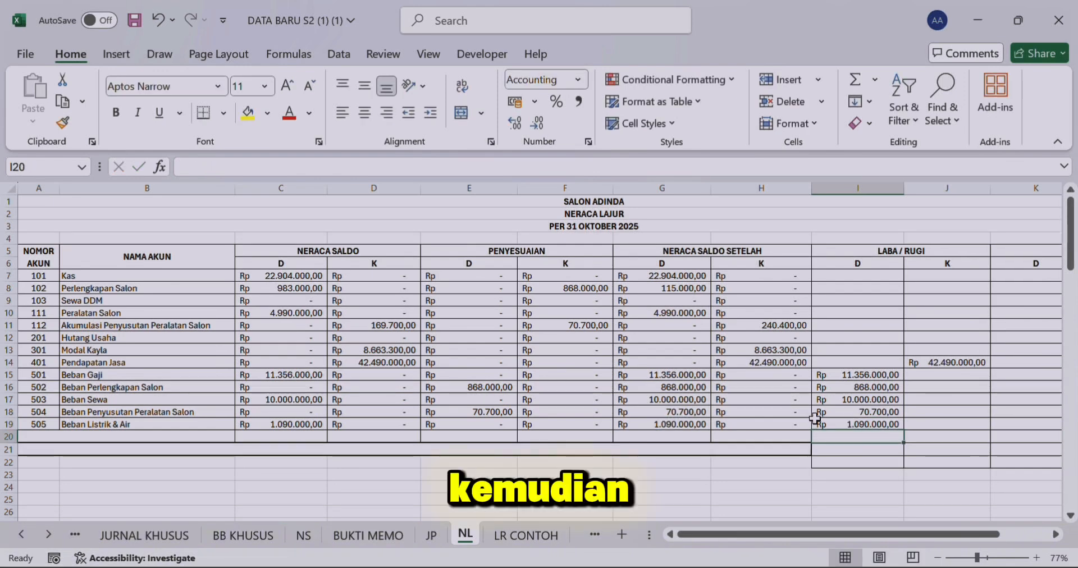
# Step: Examine the NERACA columns and the account numbers 101 to 301 whose adjusted balances belong in them
pyautogui.moveTo(834, 535); pyautogui.dragTo(885, 534)
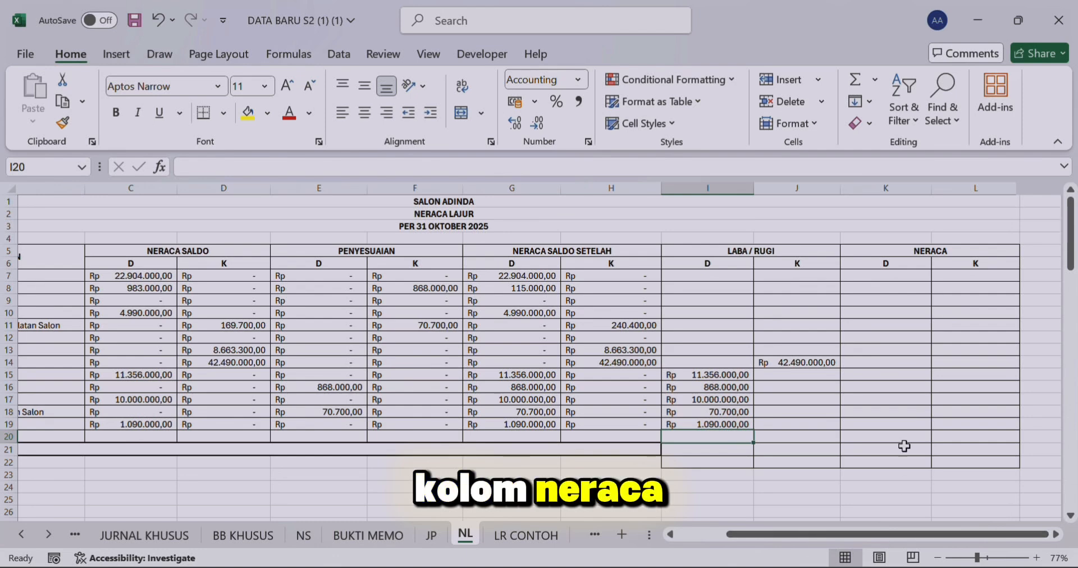
pyautogui.click(922, 253)
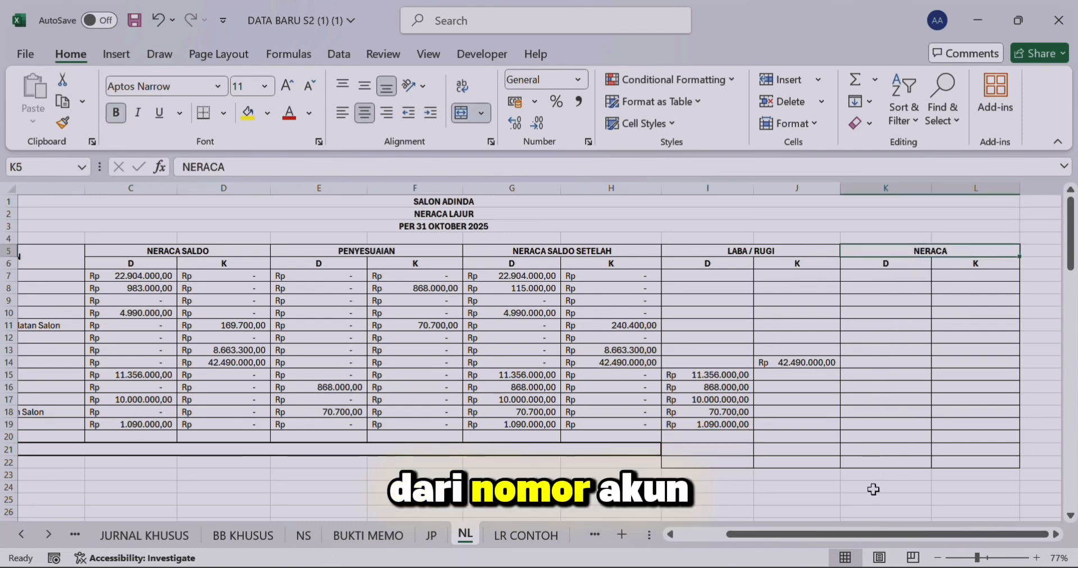
pyautogui.click(860, 280)
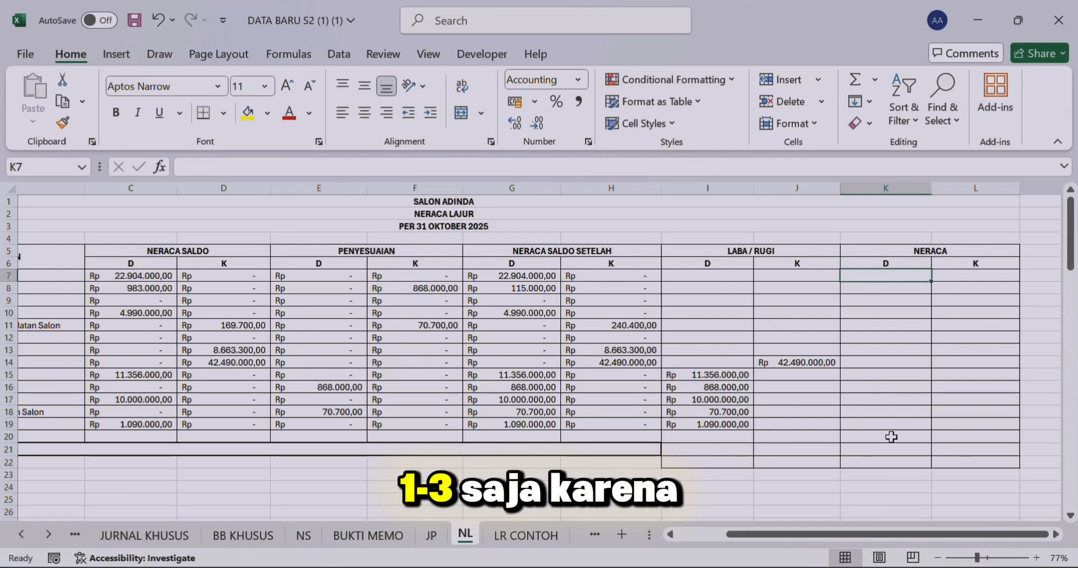
pyautogui.moveTo(888, 535); pyautogui.dragTo(849, 541)
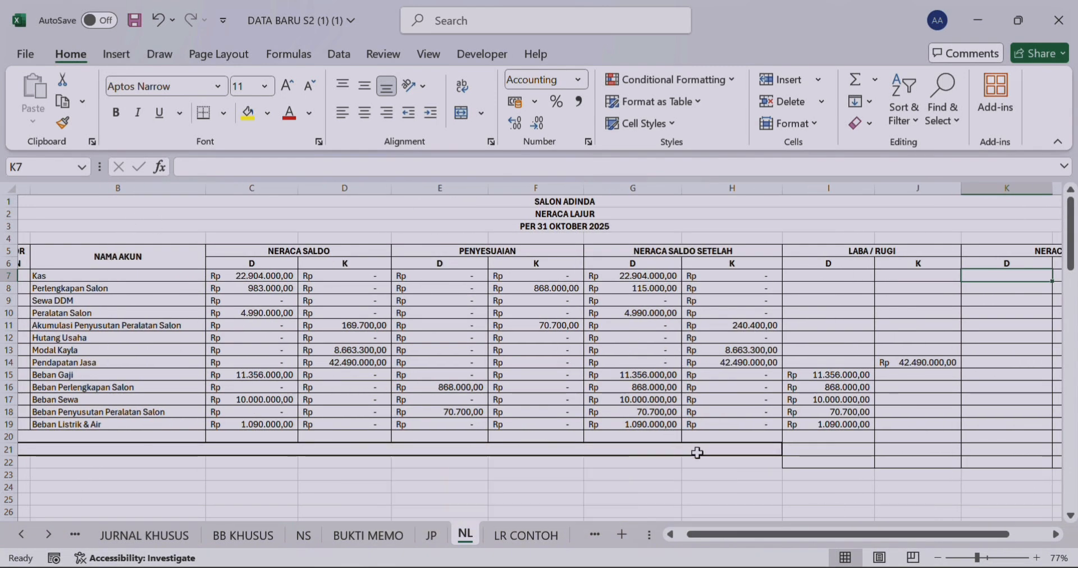
pyautogui.moveTo(718, 535); pyautogui.dragTo(676, 543)
pyautogui.click(30, 275)
pyautogui.moveTo(31, 275); pyautogui.dragTo(55, 351)
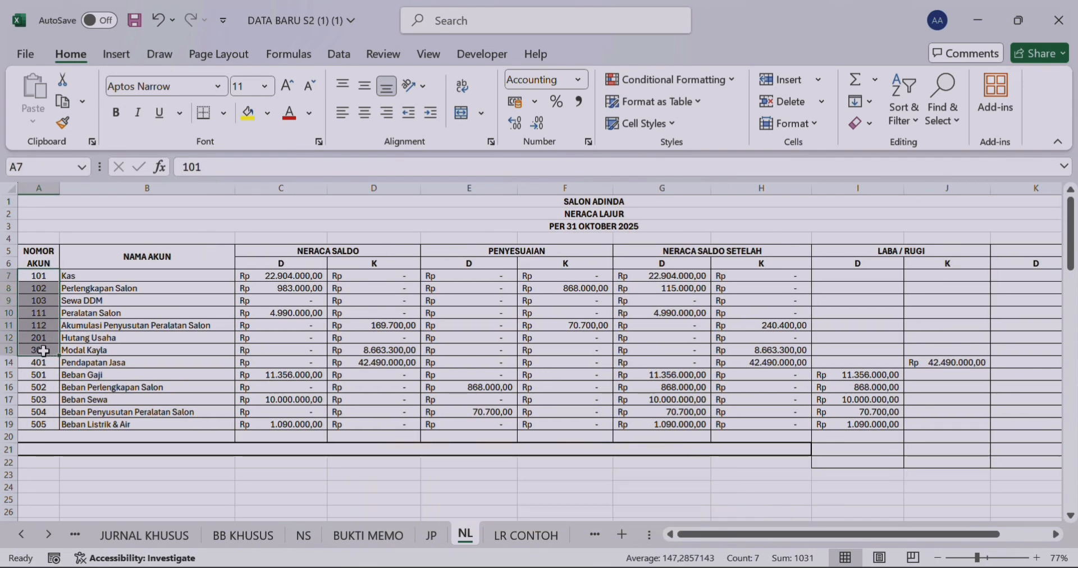
pyautogui.click(698, 277)
# Step: Fill the NERACA debit cells for Kas and Perlengkapan Salon with =G7 in K7 and =G8 in K8
pyautogui.hscroll(2, 698, 277)
pyautogui.click(868, 277)
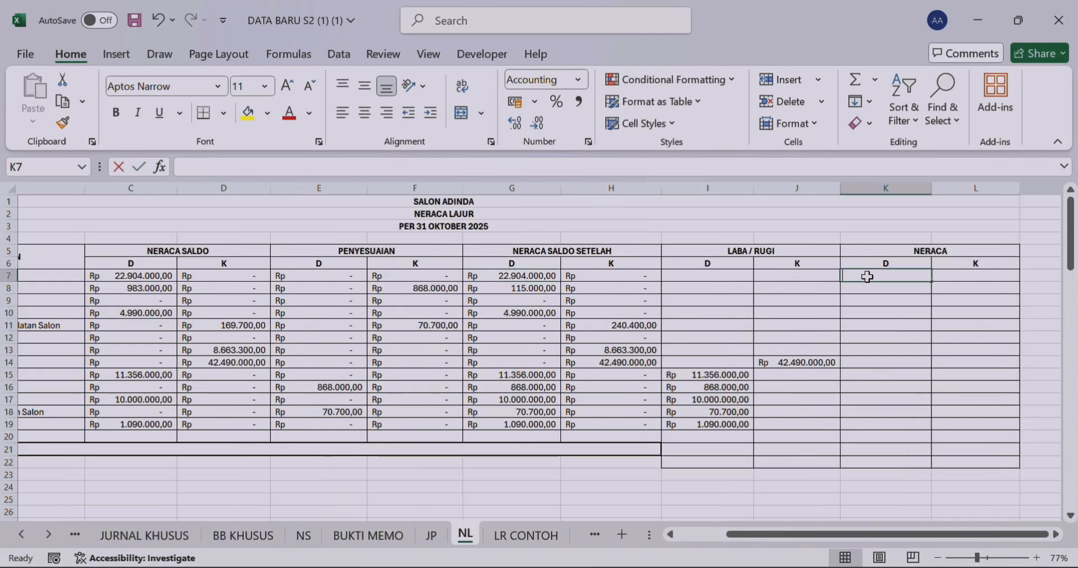
pyautogui.write('=')
pyautogui.click(553, 276)
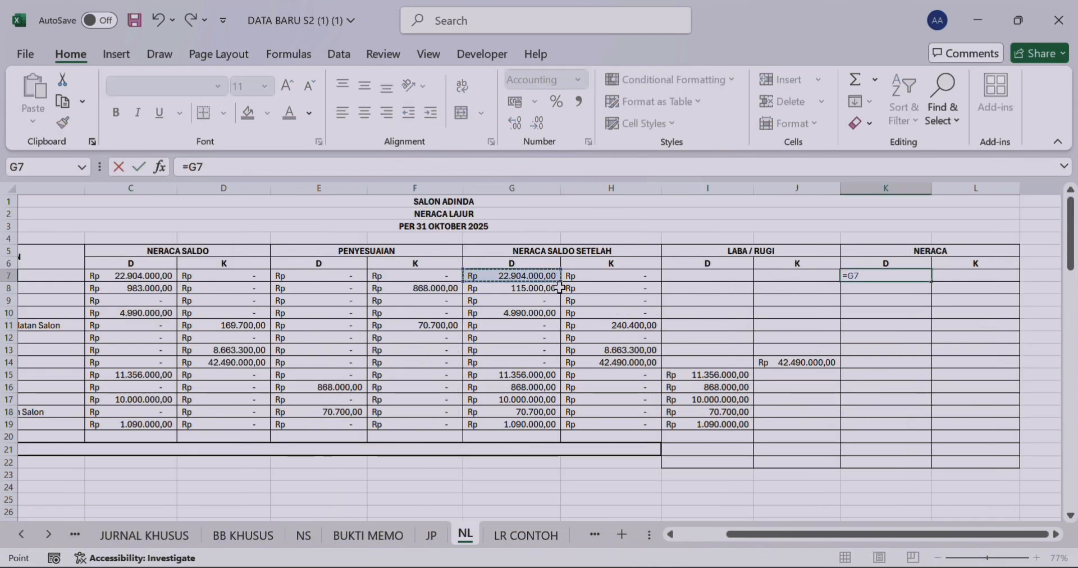
pyautogui.press('Return')
pyautogui.write('=')
pyautogui.click(560, 287)
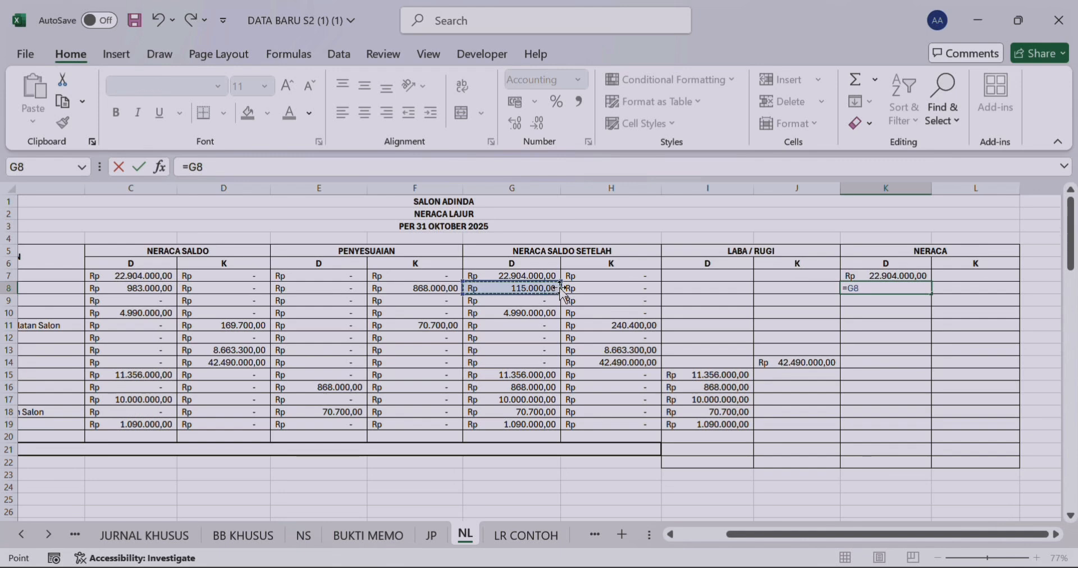
pyautogui.press('Return')
# Step: Fill the NERACA debit cells for Sewa DDM and Peralatan Salon with =G9 in K9 and =G10 in K10
pyautogui.click(555, 311)
pyautogui.click(848, 300)
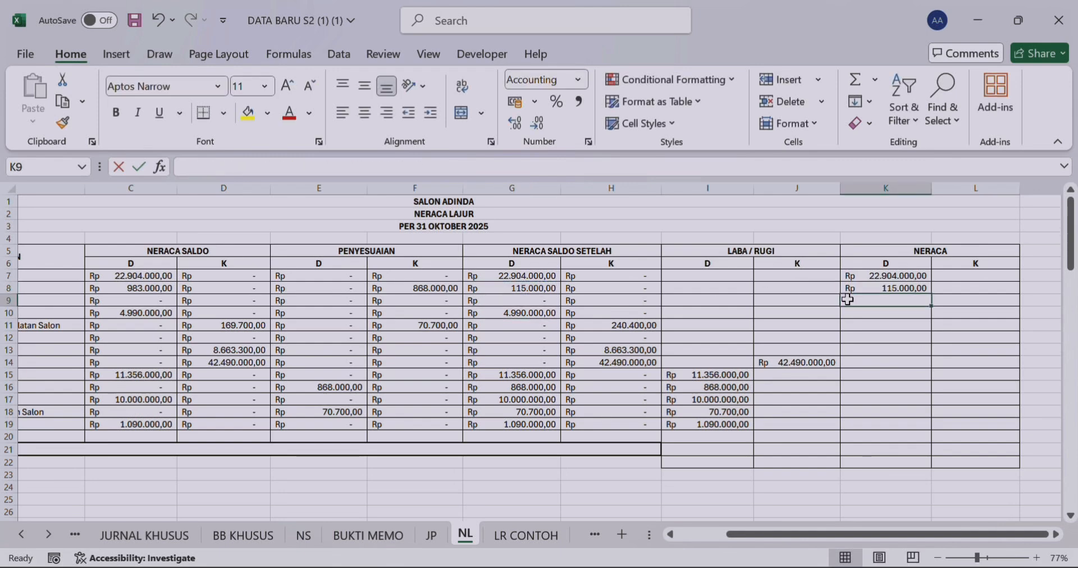
pyautogui.write('=')
pyautogui.click(537, 299)
pyautogui.press('Return')
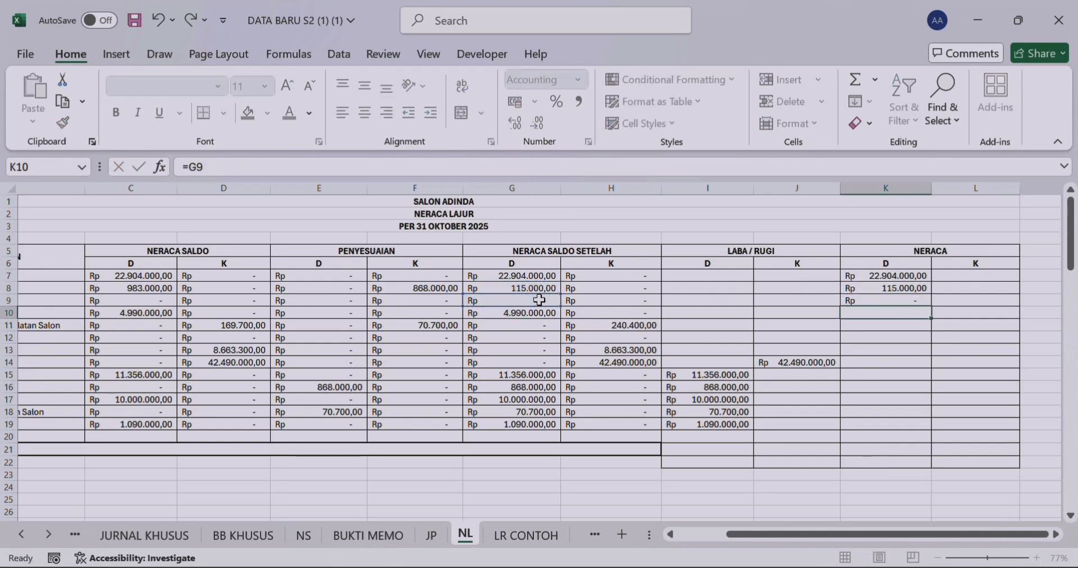
pyautogui.write('=')
pyautogui.click(535, 313)
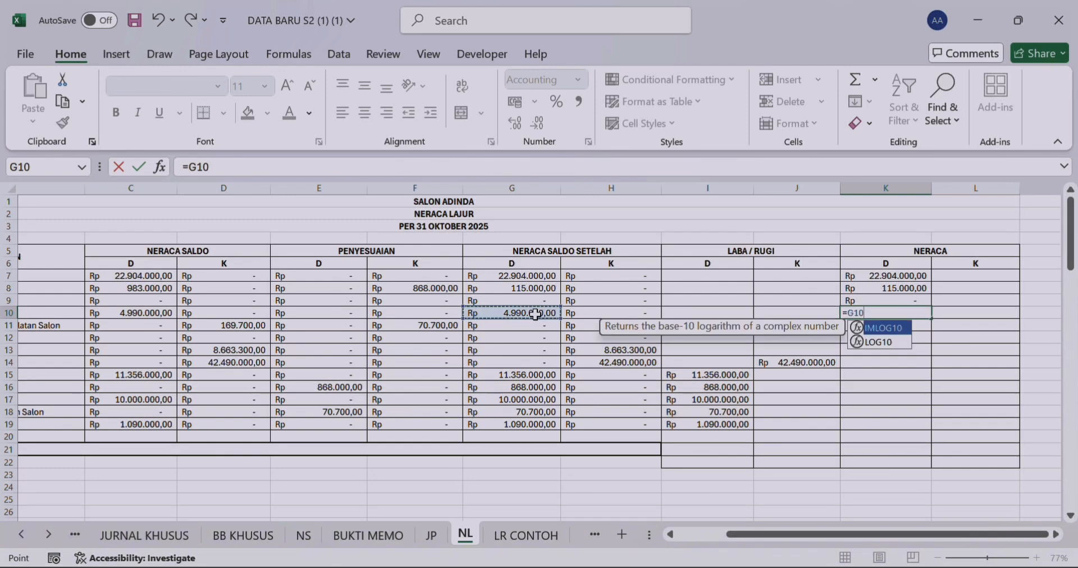
pyautogui.press('Return')
# Step: Link the NERACA credit cell L11 for Akumulasi Penyusutan Peralatan Salon to its adjusted credit balance with =H11
pyautogui.click(598, 327)
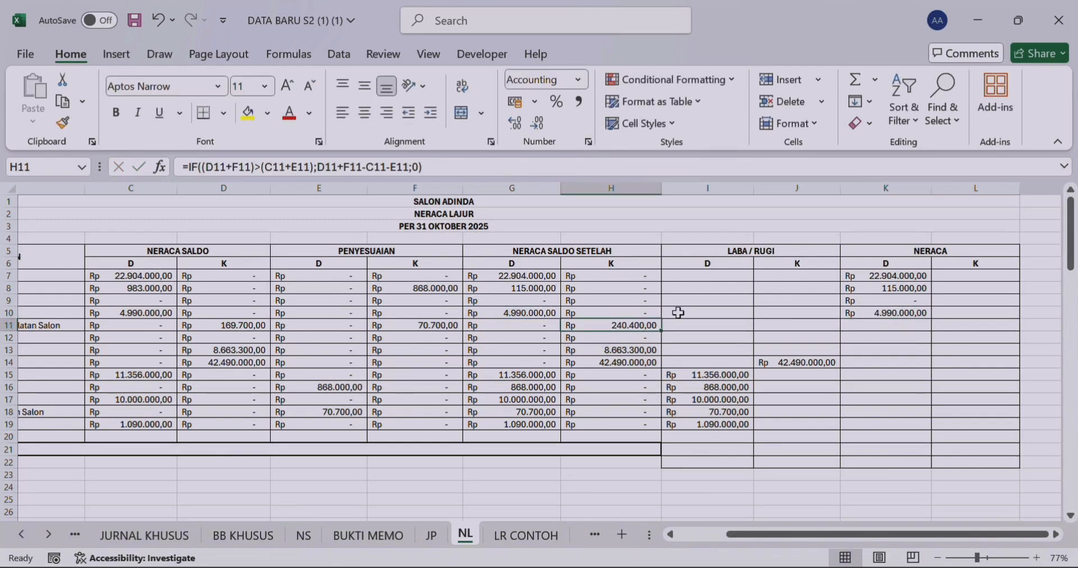
pyautogui.click(934, 325)
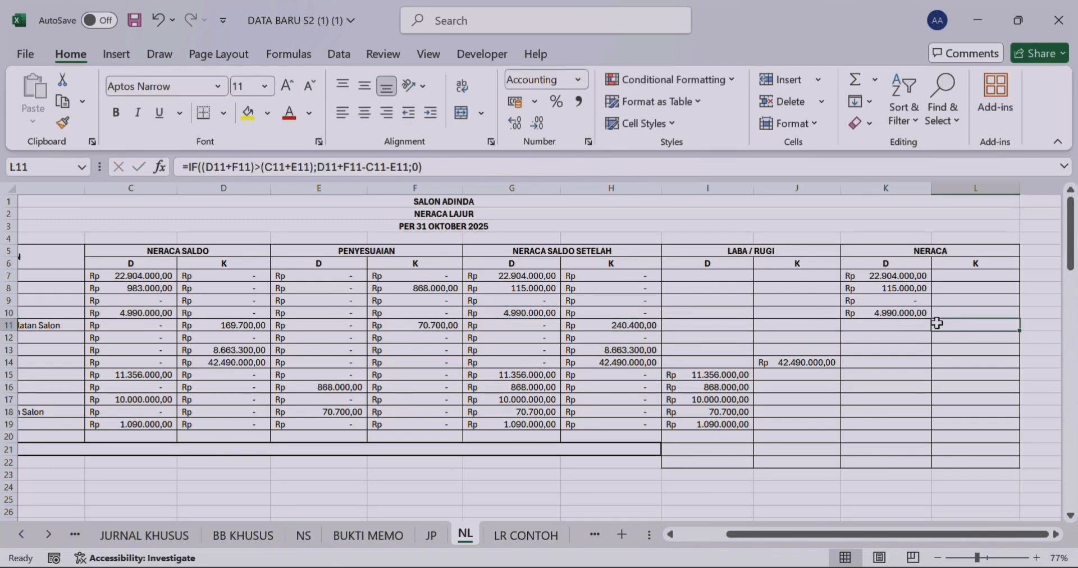
pyautogui.write('=')
pyautogui.click(608, 324)
pyautogui.press('Return')
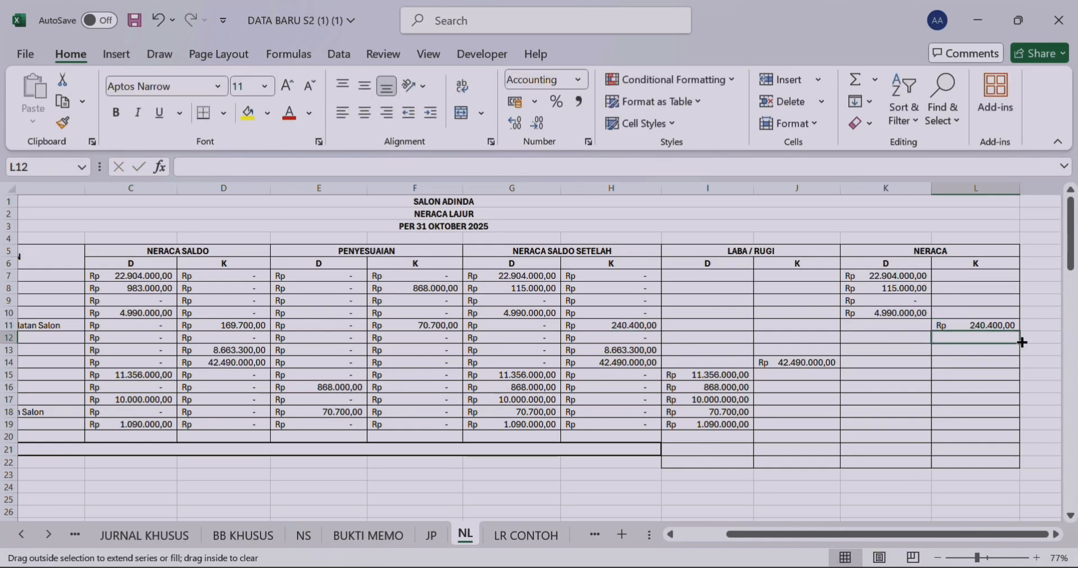
# Step: Fill the NERACA credit cells in rows 12 and 13 with =H12 in L12 and =H13 in L13
pyautogui.write('=')
pyautogui.click(627, 333)
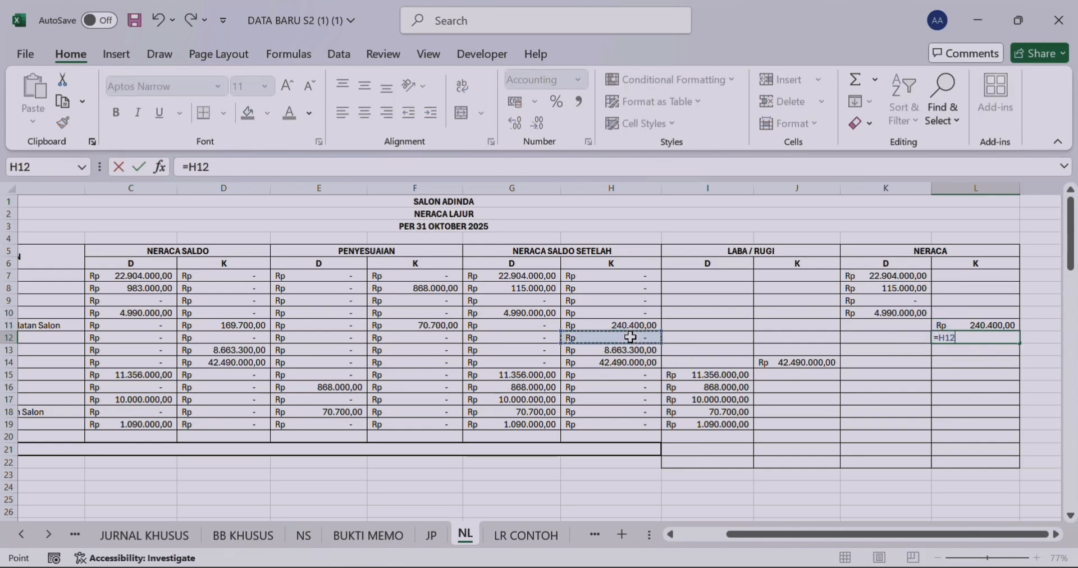
pyautogui.press('Return')
pyautogui.write('=')
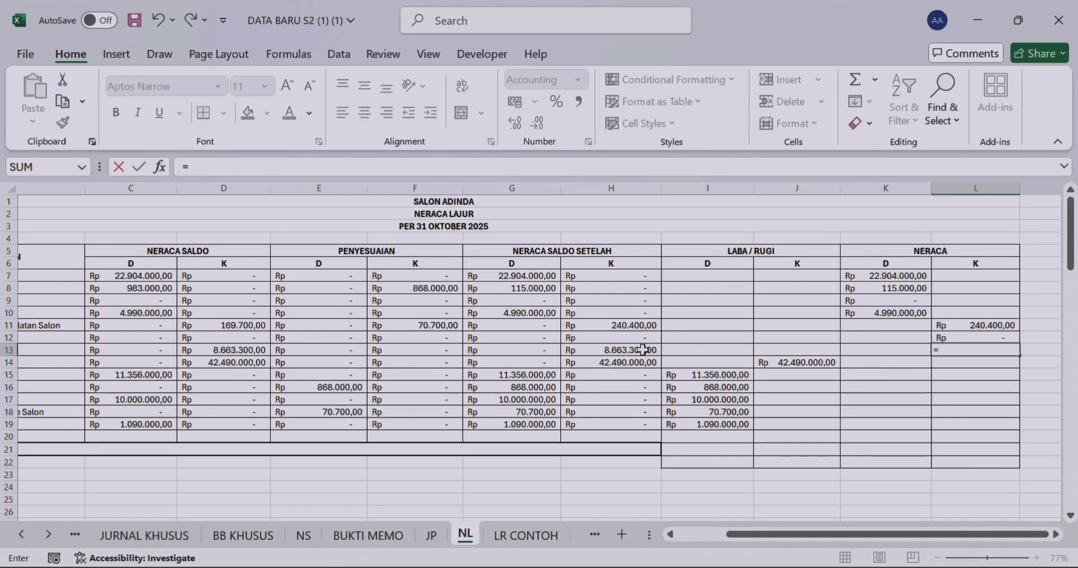
pyautogui.click(642, 351)
pyautogui.press('Return')
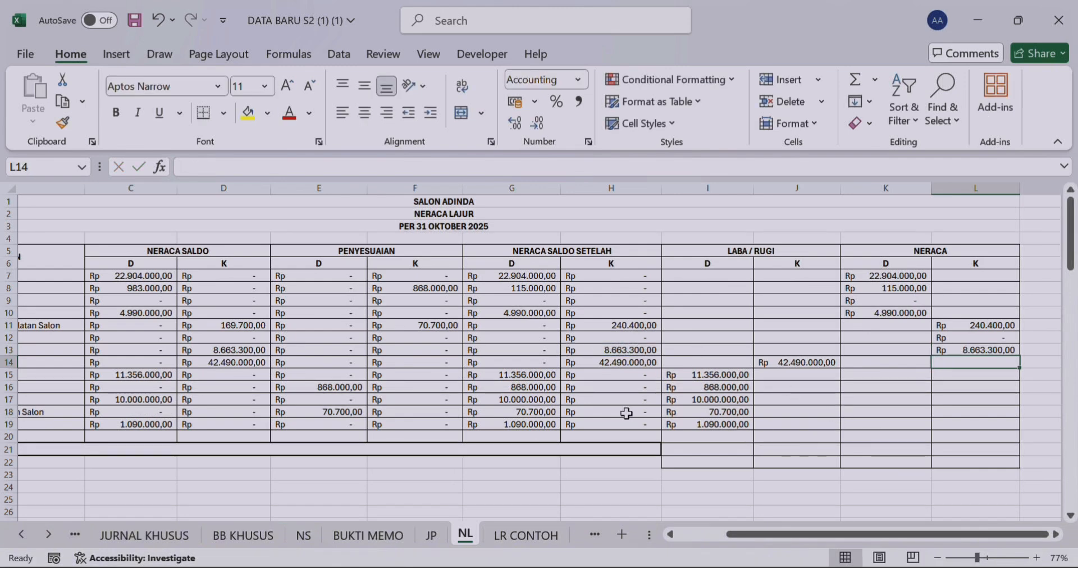
# Step: Label the total row below the account list by entering JUMLAH in the merged cell A20
pyautogui.moveTo(787, 531); pyautogui.dragTo(733, 542)
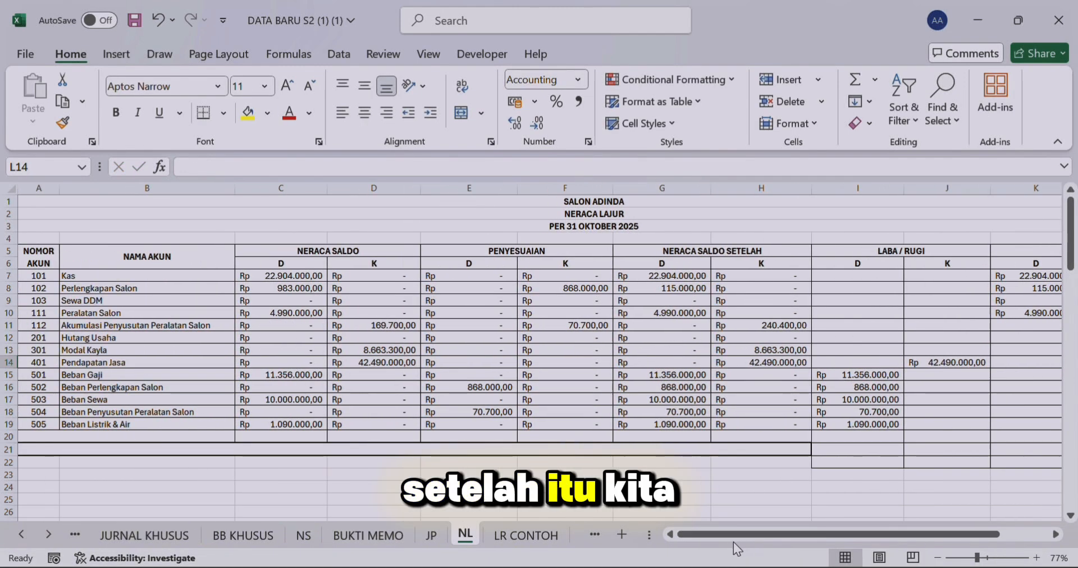
pyautogui.click(129, 434)
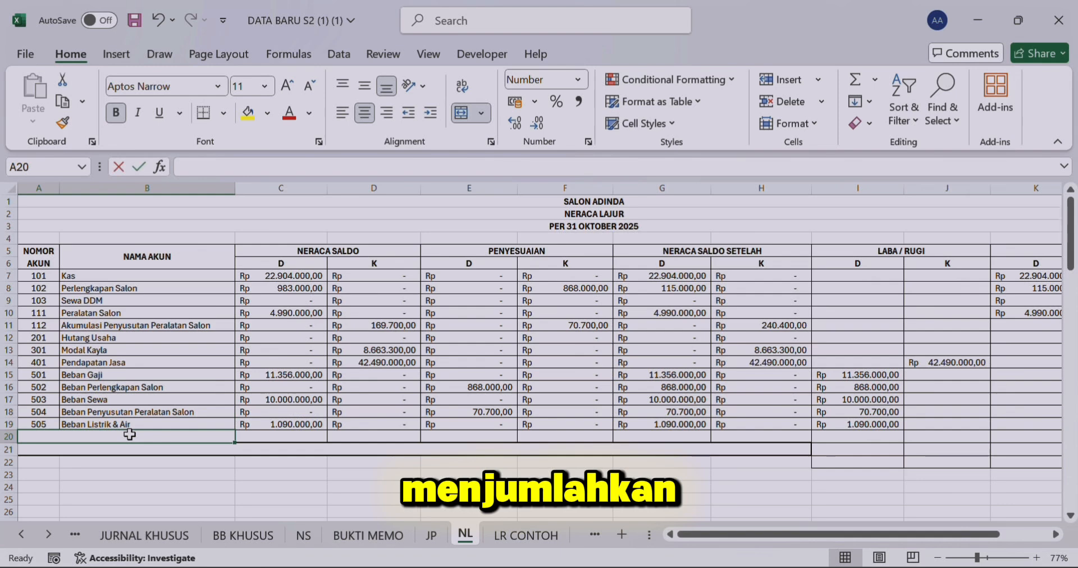
pyautogui.write('JUMLAH')
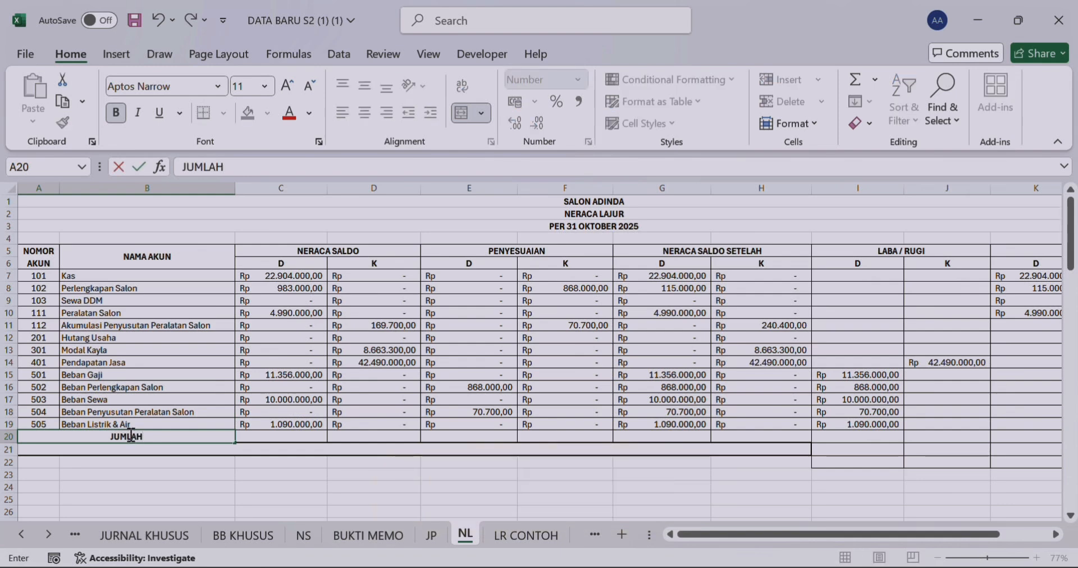
pyautogui.press('Return')
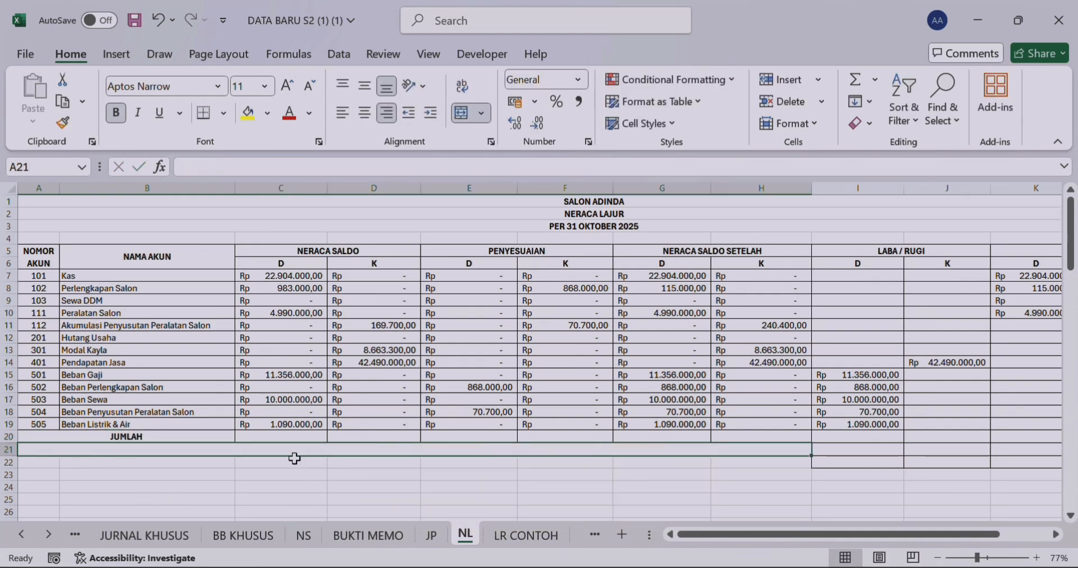
# Step: Total the NERACA SALDO debit and credit columns with =SUM(C7:C19) in C20 and =SUM(D7:D19) in D20
pyautogui.click(290, 438)
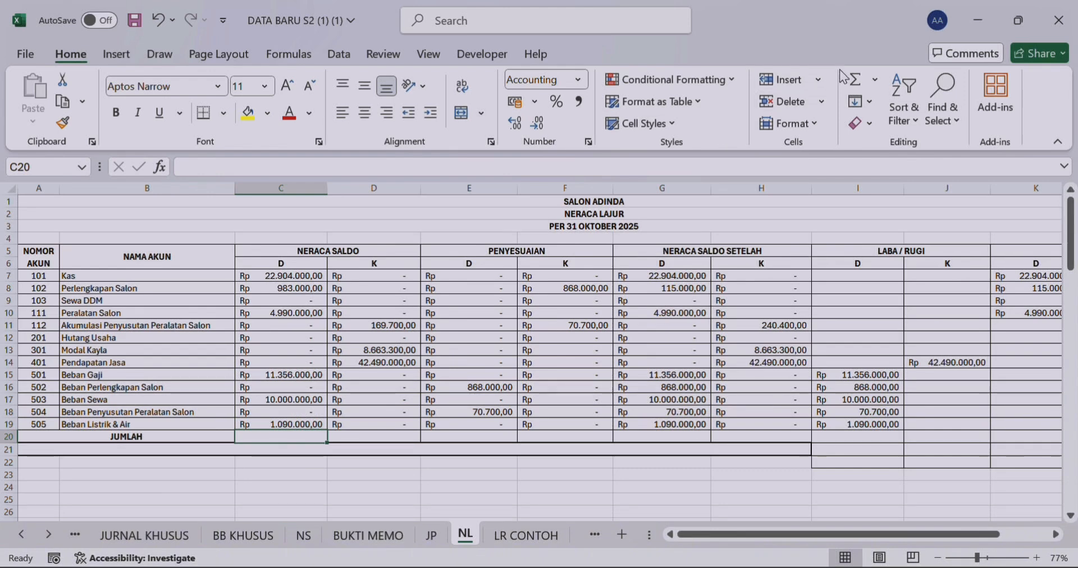
pyautogui.click(855, 81)
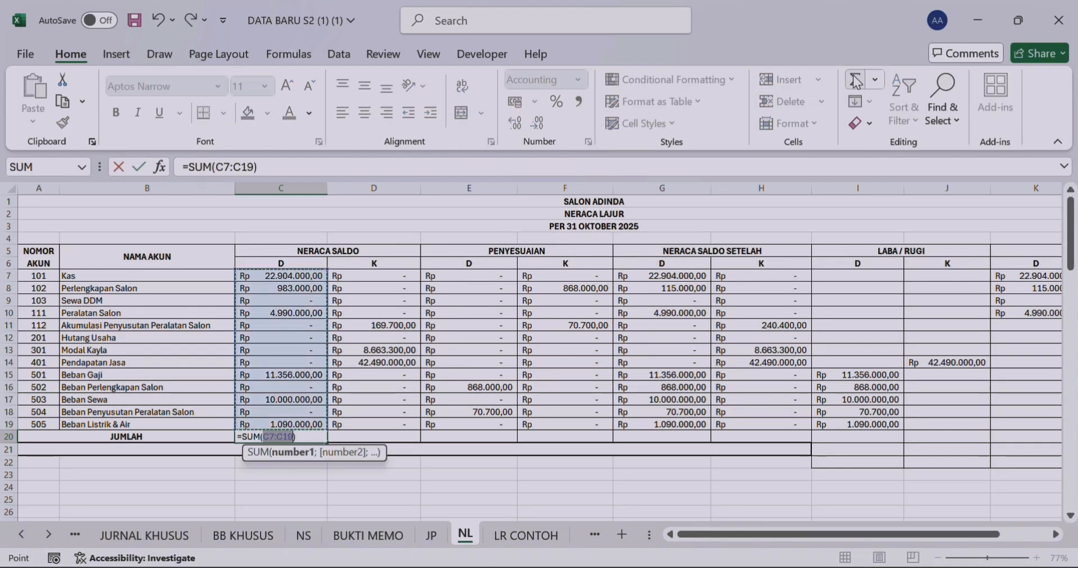
pyautogui.press('Return')
pyautogui.press('Tab')
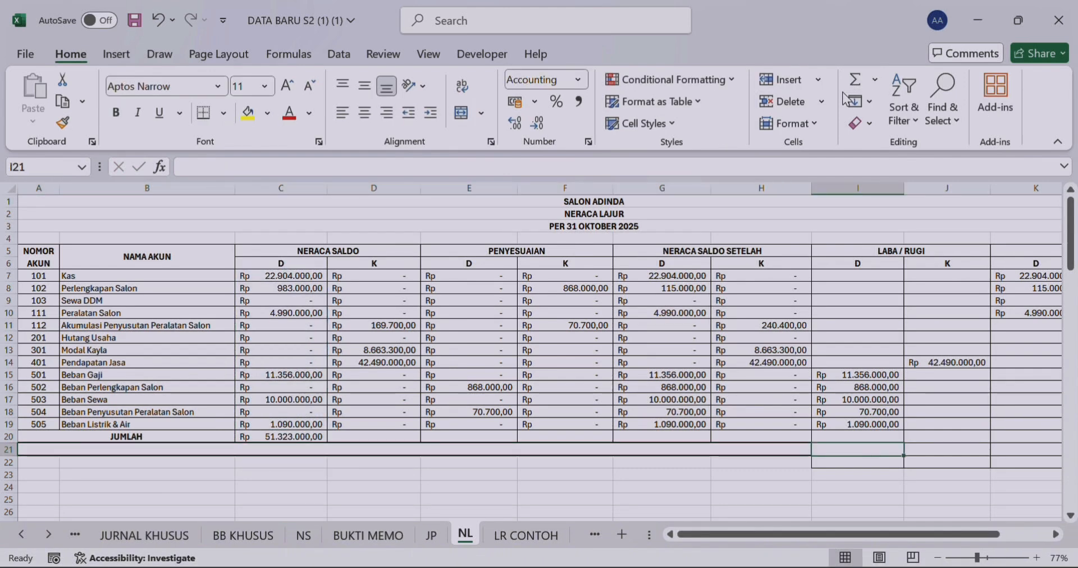
pyautogui.press('Up')
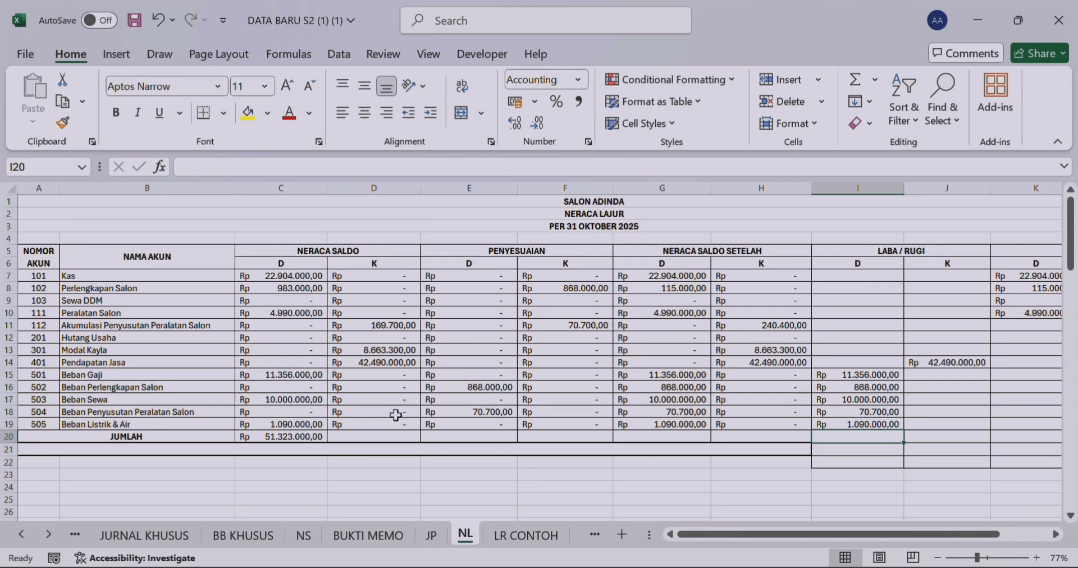
pyautogui.click(393, 436)
pyautogui.click(861, 81)
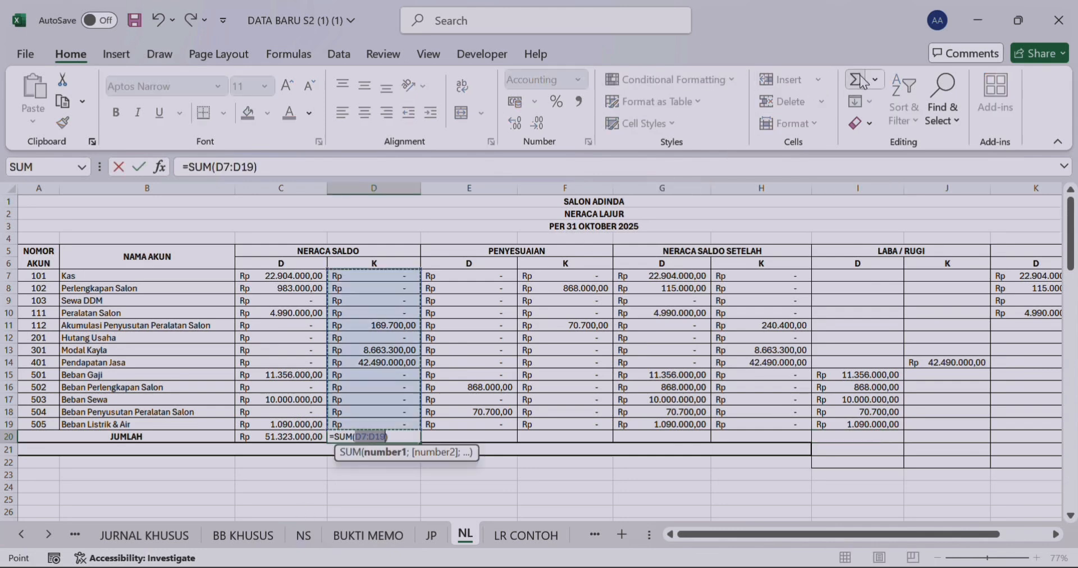
pyautogui.press('Return')
# Step: Total the PENYESUAIAN debit and credit columns with automatic sums in E20 and F20
pyautogui.click(448, 433)
pyautogui.click(862, 82)
pyautogui.press('Return')
pyautogui.click(571, 434)
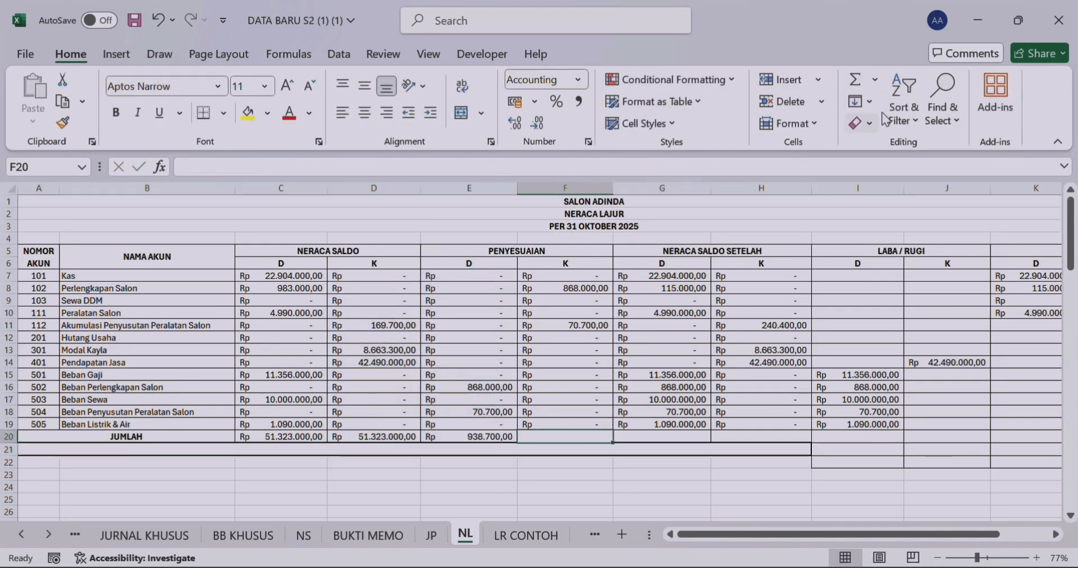
pyautogui.click(862, 82)
pyautogui.press('Return')
# Step: Clear the existing formula in G20 and replace it with an automatic sum of the NERACA SALDO SETELAH debit column
pyautogui.click(656, 437)
pyautogui.press('BackSpace')
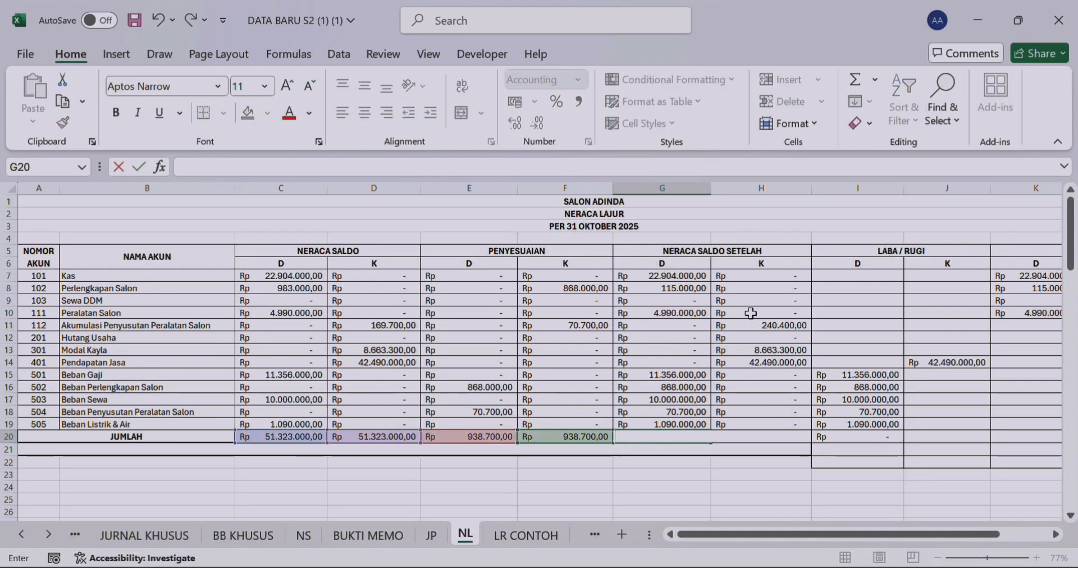
pyautogui.press('Return')
pyautogui.click(676, 436)
pyautogui.click(859, 81)
pyautogui.press('Return')
# Step: Clear the IF formula in H20 and replace it with an automatic sum of the NERACA SALDO SETELAH credit column
pyautogui.click(765, 436)
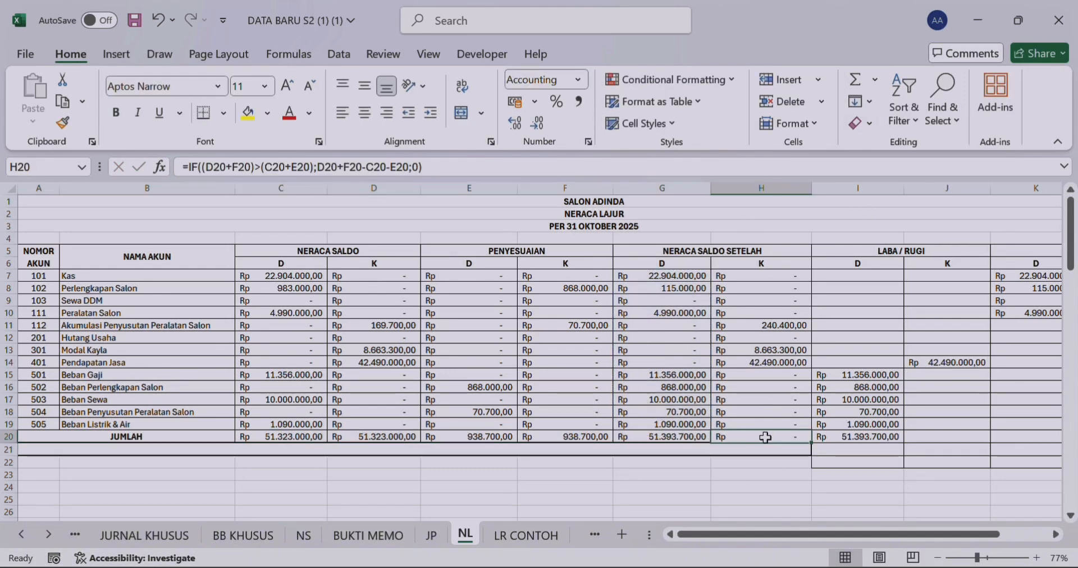
pyautogui.press('BackSpace')
pyautogui.press('Return')
pyautogui.click(768, 438)
pyautogui.click(858, 81)
pyautogui.press('Tab')
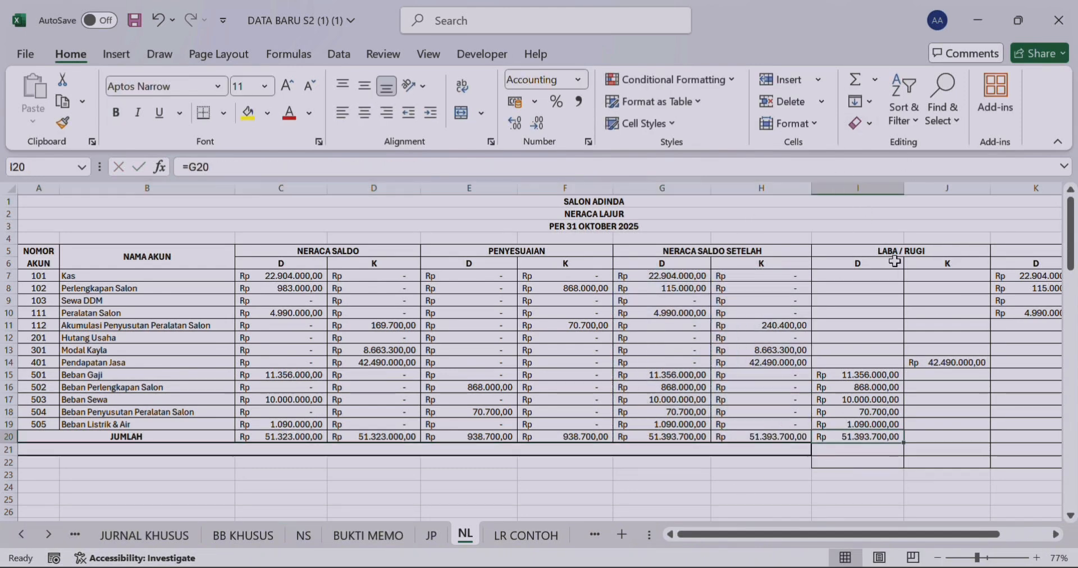
# Step: Replace the formula in I20 with a sum of the LABA / RUGI debit column, extending the range to start at I7
pyautogui.click(862, 82)
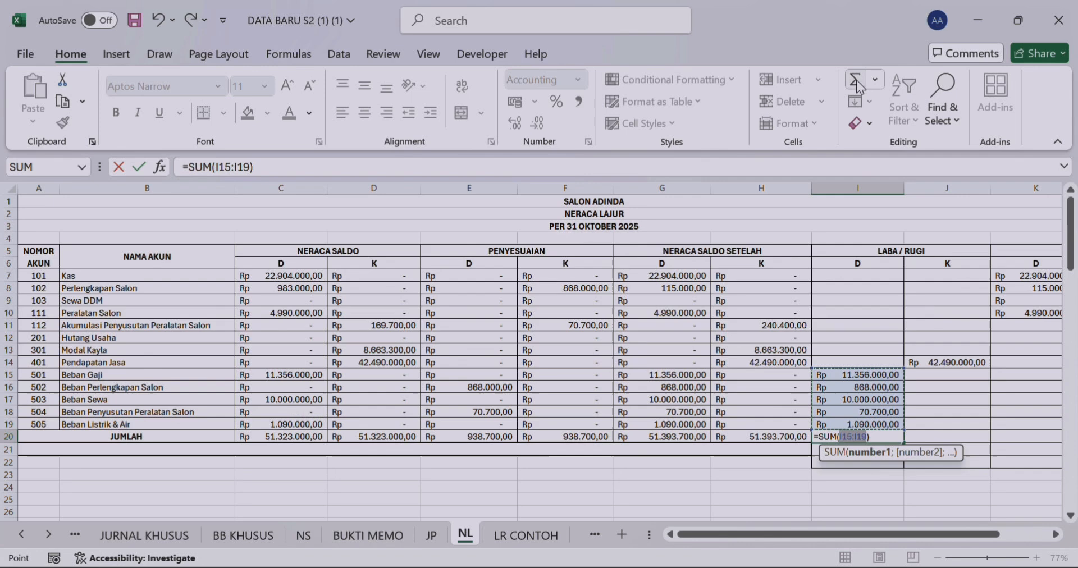
pyautogui.click(851, 436)
pyautogui.press('BackSpace')
pyautogui.press('BackSpace')
pyautogui.write('7')
pyautogui.press('Return')
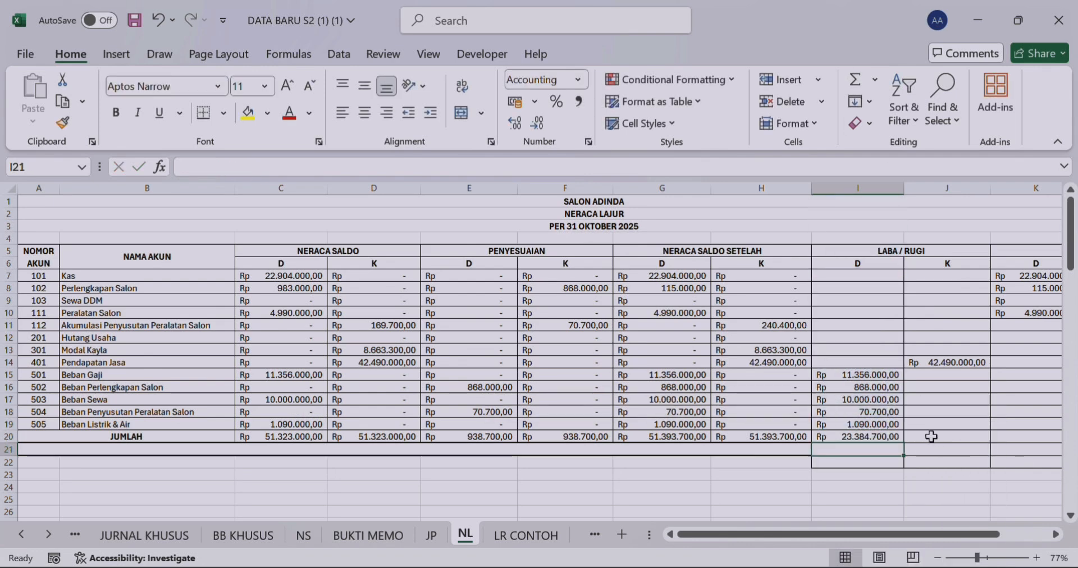
# Step: Total the LABA / RUGI credit column in J20 with a sum over rows 7 to 19
pyautogui.click(931, 437)
pyautogui.click(856, 82)
pyautogui.press('BackSpace')
pyautogui.click(950, 434)
pyautogui.press('BackSpace')
pyautogui.moveTo(970, 273); pyautogui.dragTo(974, 423)
pyautogui.press('Return')
# Step: Total the NERACA debit column in K20 with a sum over rows 7 to 19
pyautogui.moveTo(939, 534); pyautogui.dragTo(989, 534)
pyautogui.click(892, 448)
pyautogui.click(885, 437)
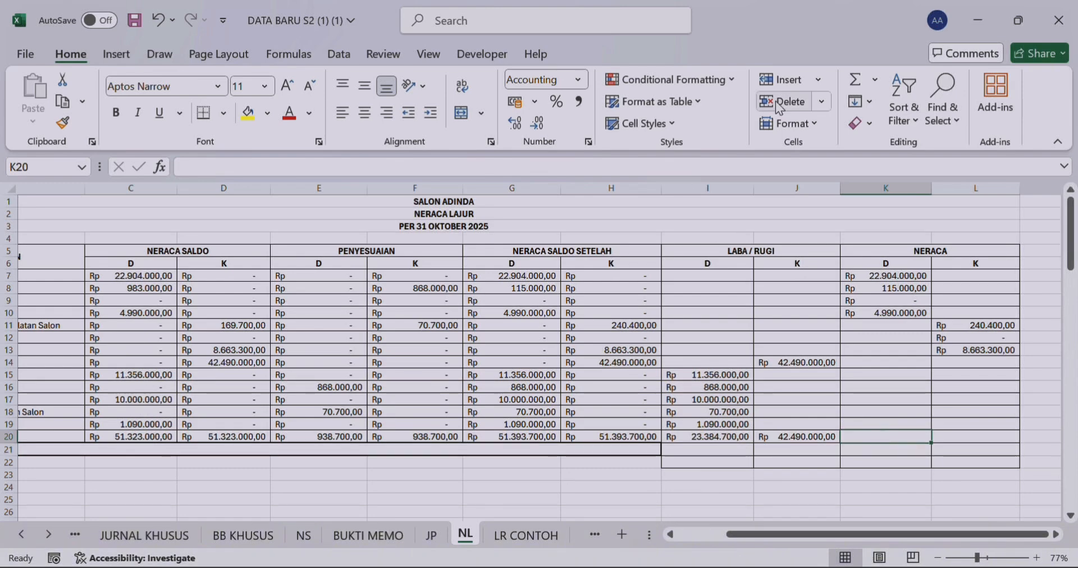
pyautogui.click(856, 82)
pyautogui.press('BackSpace')
pyautogui.moveTo(893, 275); pyautogui.dragTo(921, 424)
pyautogui.press('Return')
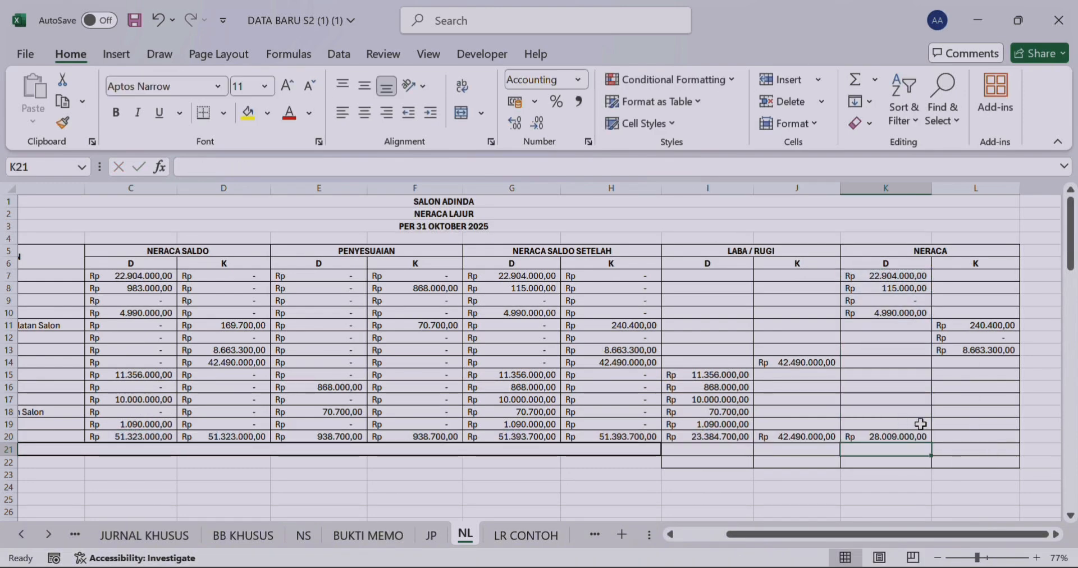
# Step: Total the NERACA credit column in L20 with a sum range starting at L7
pyautogui.click(975, 437)
pyautogui.click(857, 82)
pyautogui.press('BackSpace')
pyautogui.moveTo(975, 275); pyautogui.dragTo(981, 356)
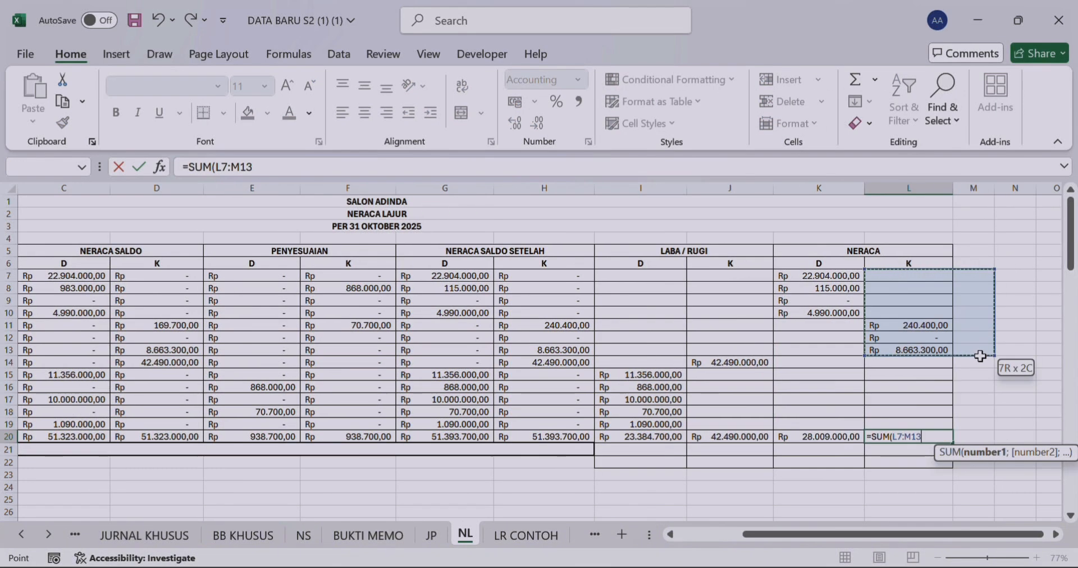
pyautogui.press('Return')
# Step: Calculate the profit under the LABA / RUGI debit total with =J20-I20 in I21
pyautogui.moveTo(864, 534); pyautogui.dragTo(868, 559)
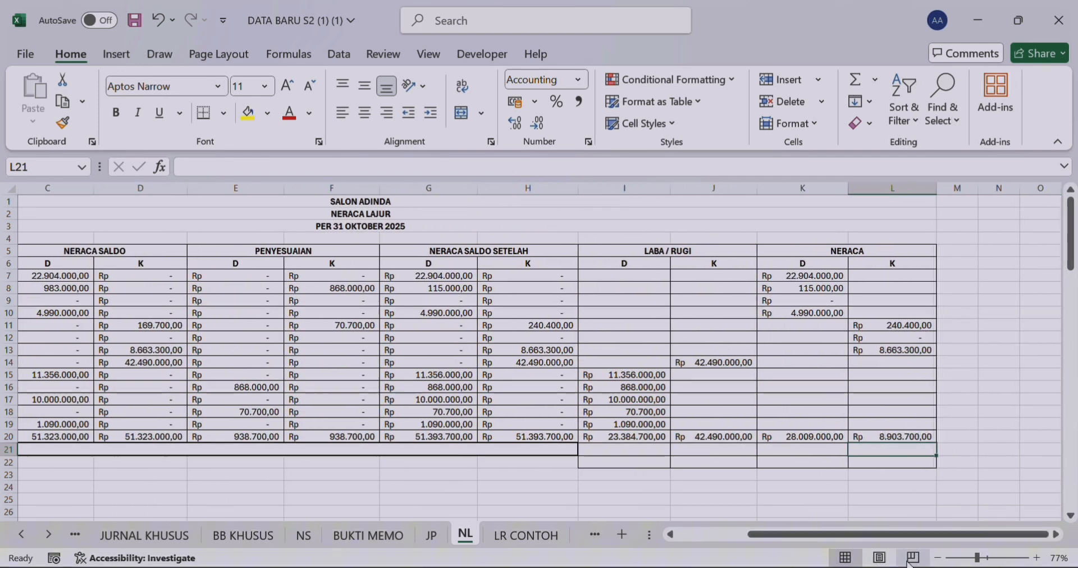
pyautogui.click(647, 449)
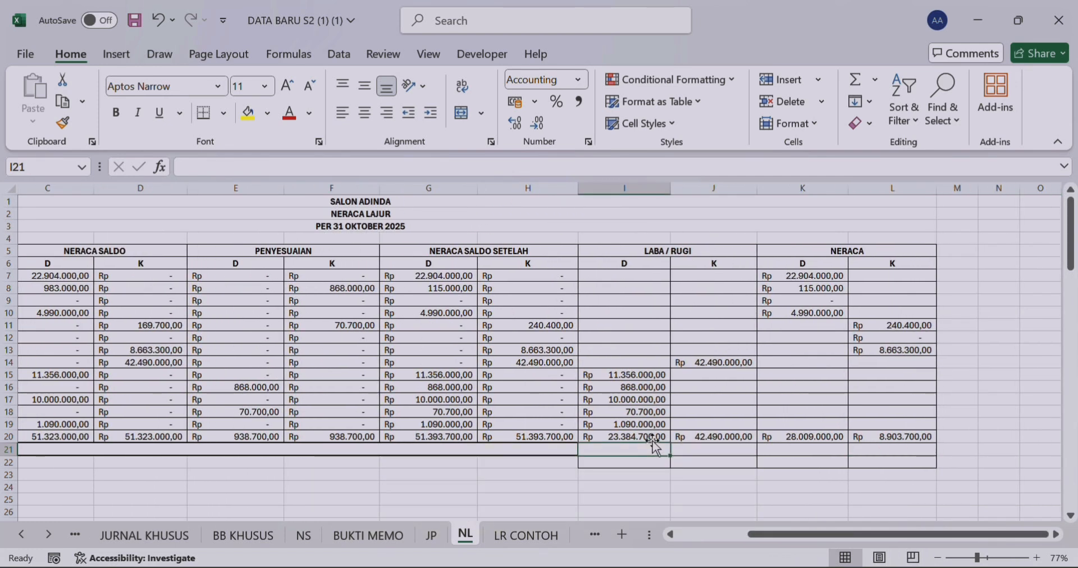
pyautogui.write('=')
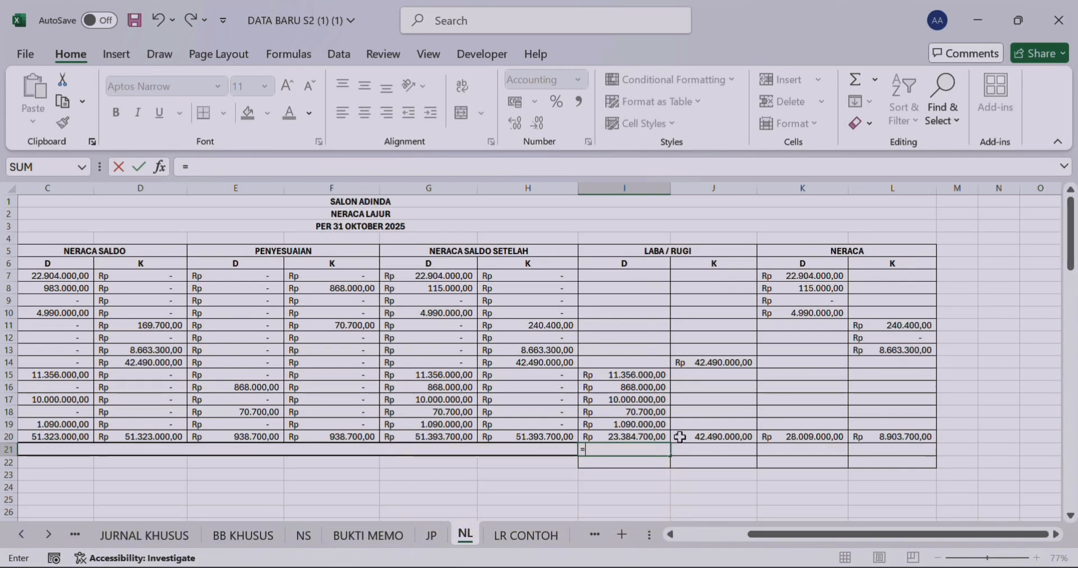
pyautogui.click(644, 438)
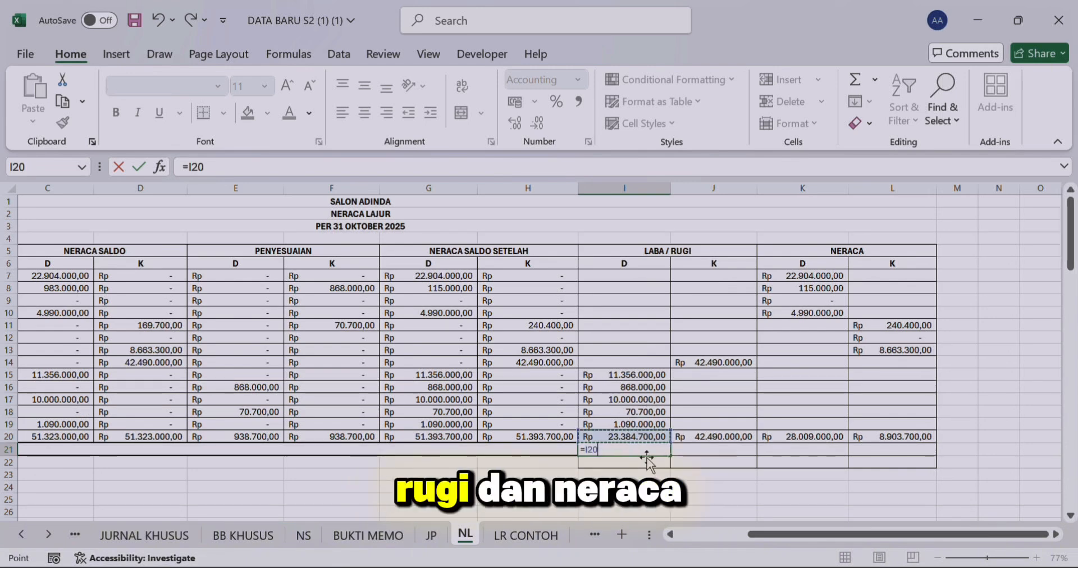
pyautogui.press('BackSpace')
pyautogui.press('BackSpace')
pyautogui.press('BackSpace')
pyautogui.click(702, 437)
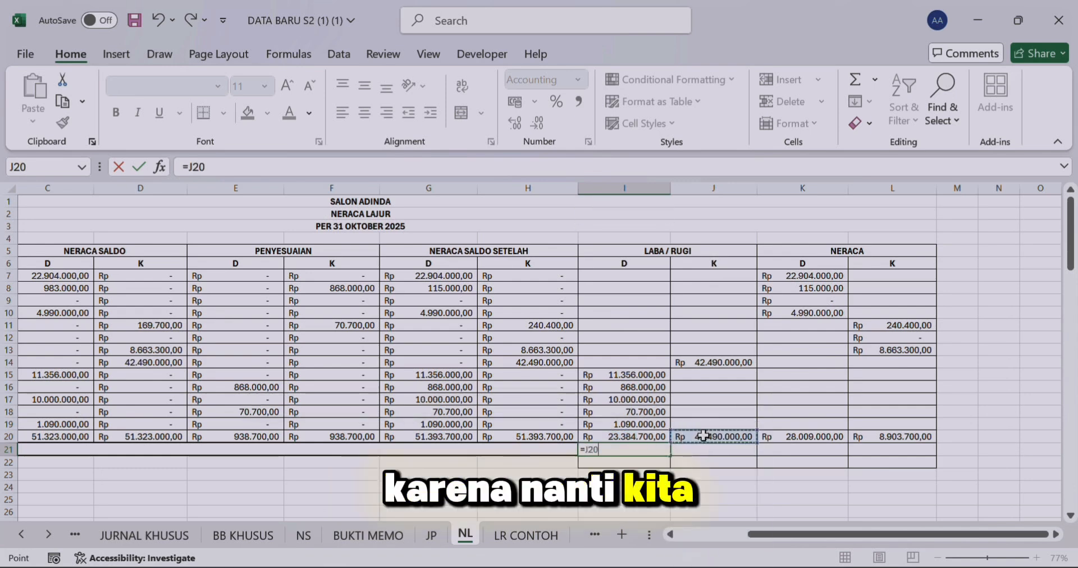
pyautogui.write('-')
pyautogui.click(643, 438)
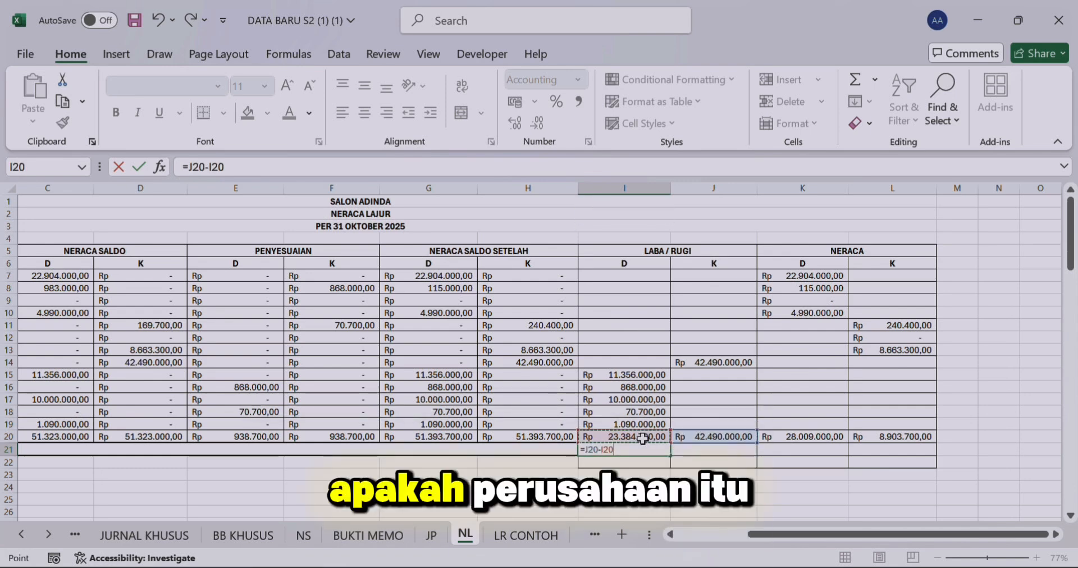
pyautogui.press('Return')
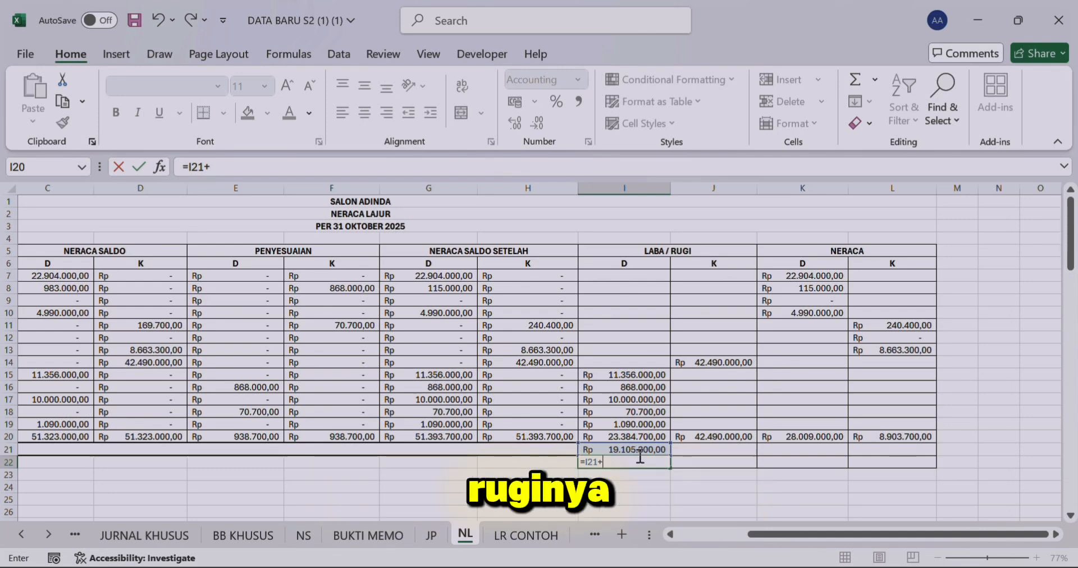
# Step: Add the profit to the LABA / RUGI debit total with =I20+I21 in I22
pyautogui.press('BackSpace')
pyautogui.press('BackSpace')
pyautogui.press('BackSpace')
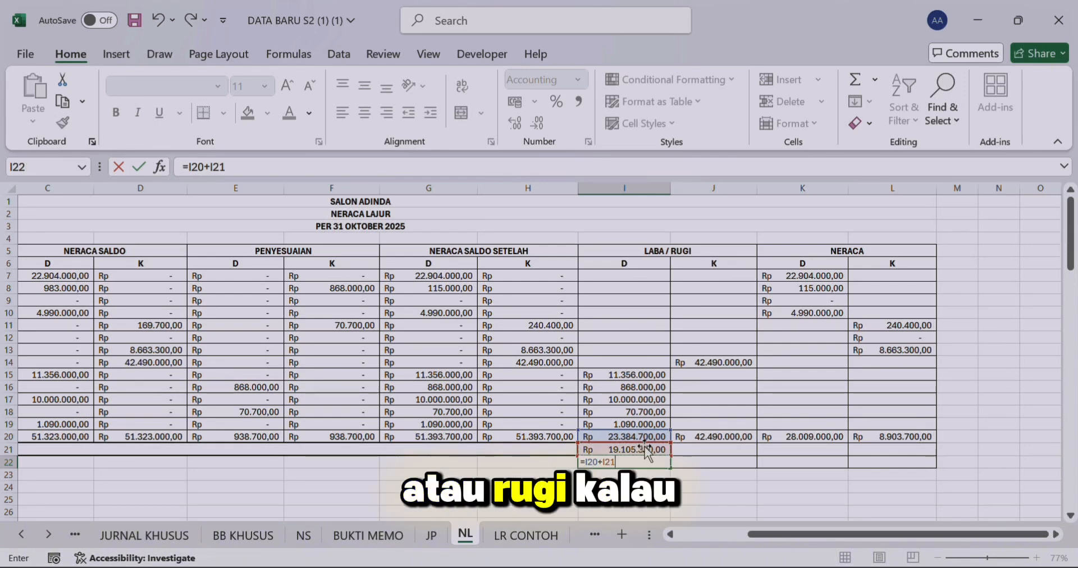
pyautogui.press('Return')
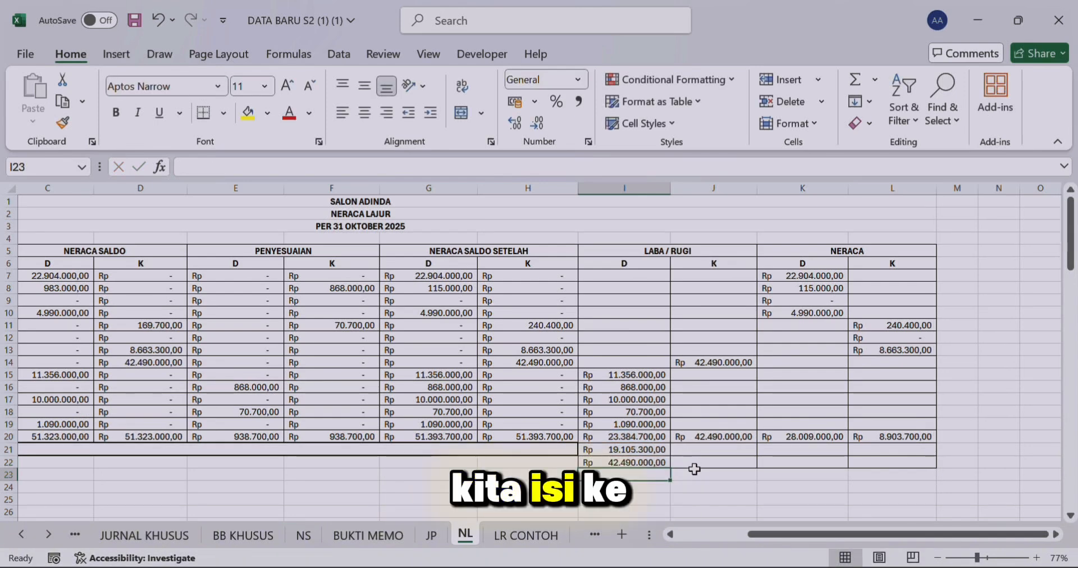
# Step: Carry the LABA / RUGI credit and NERACA debit totals down to row 22 with =J20 in J22 and =K20 in K22
pyautogui.click(692, 461)
pyautogui.write('=')
pyautogui.click(696, 436)
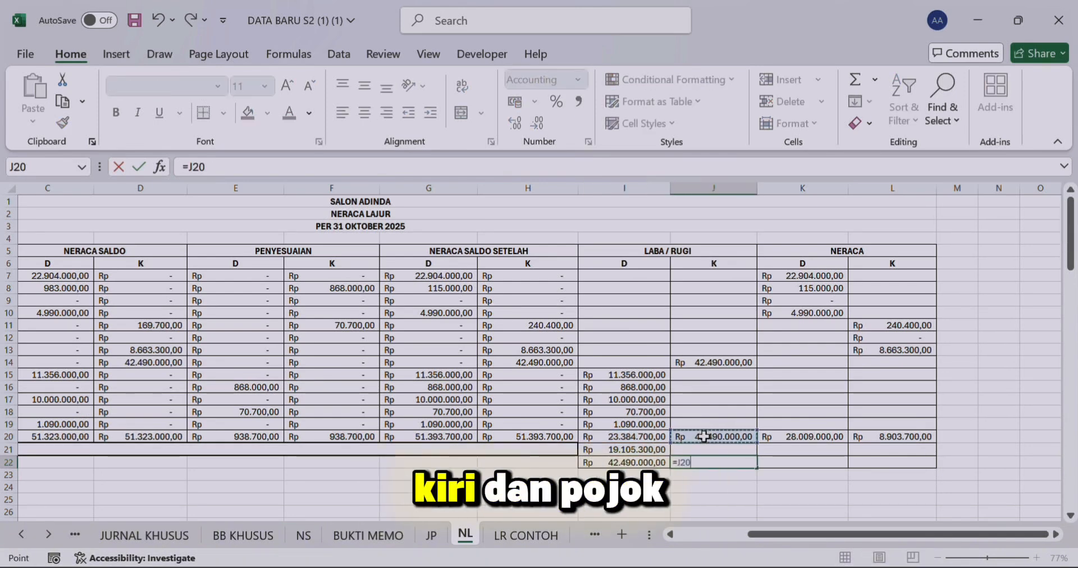
pyautogui.press('Return')
pyautogui.click(781, 460)
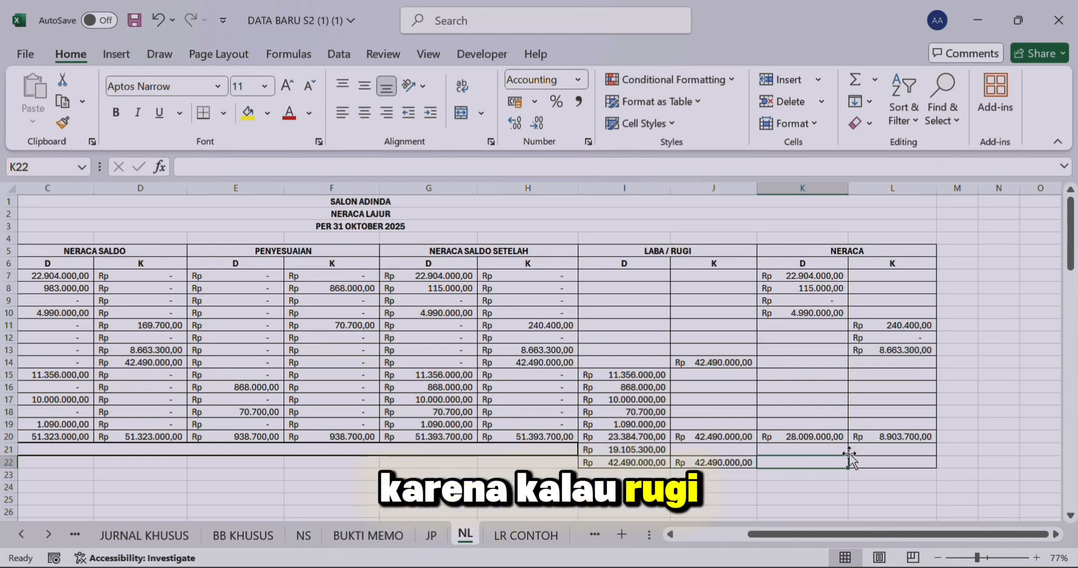
pyautogui.write('=')
pyautogui.click(820, 439)
pyautogui.press('Return')
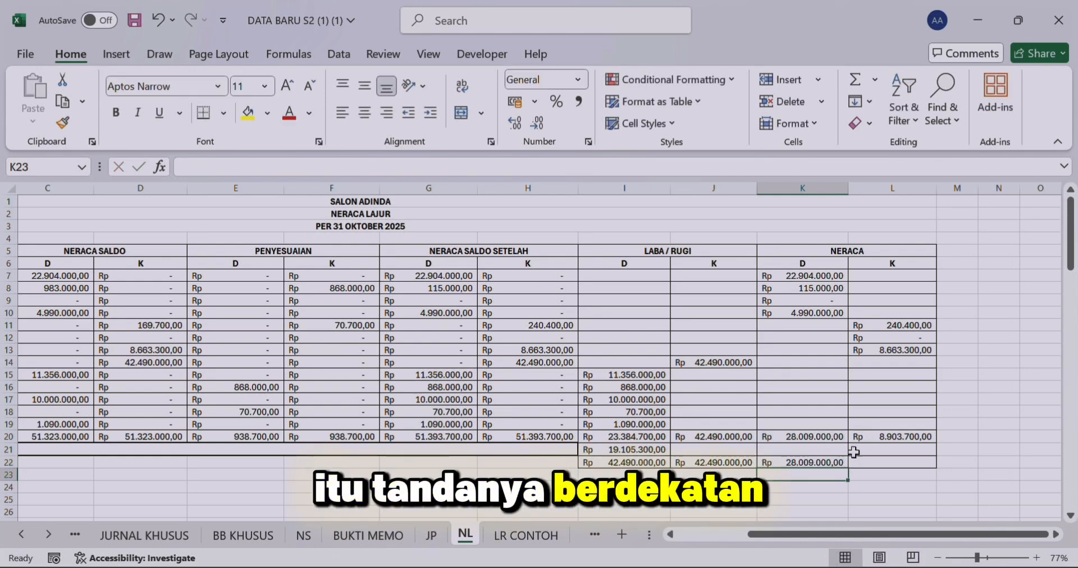
# Step: Calculate the balancing profit in the NERACA credit column with =K20-L20 in L21
pyautogui.click(883, 446)
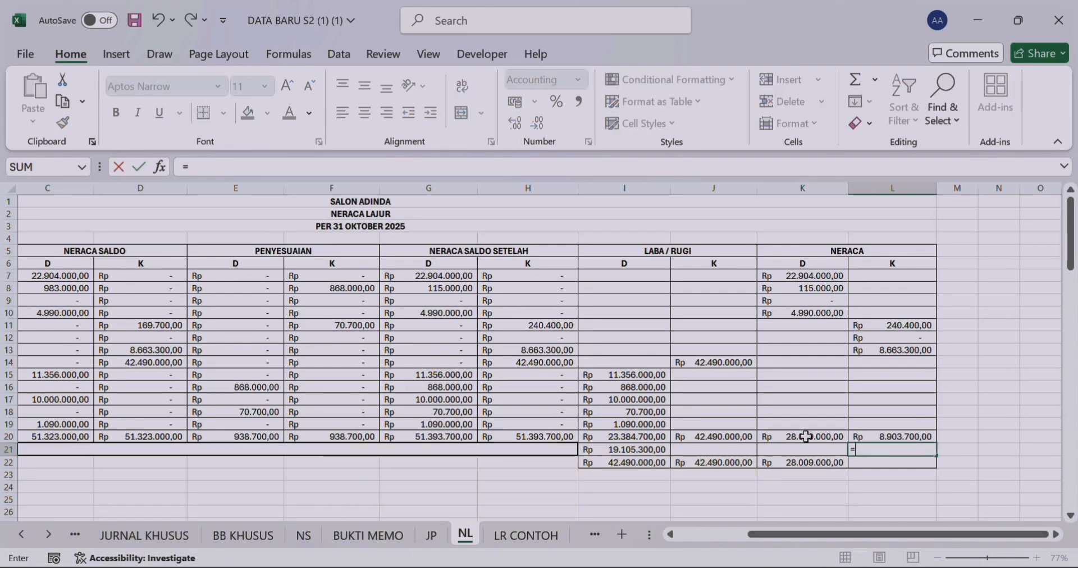
pyautogui.click(820, 425)
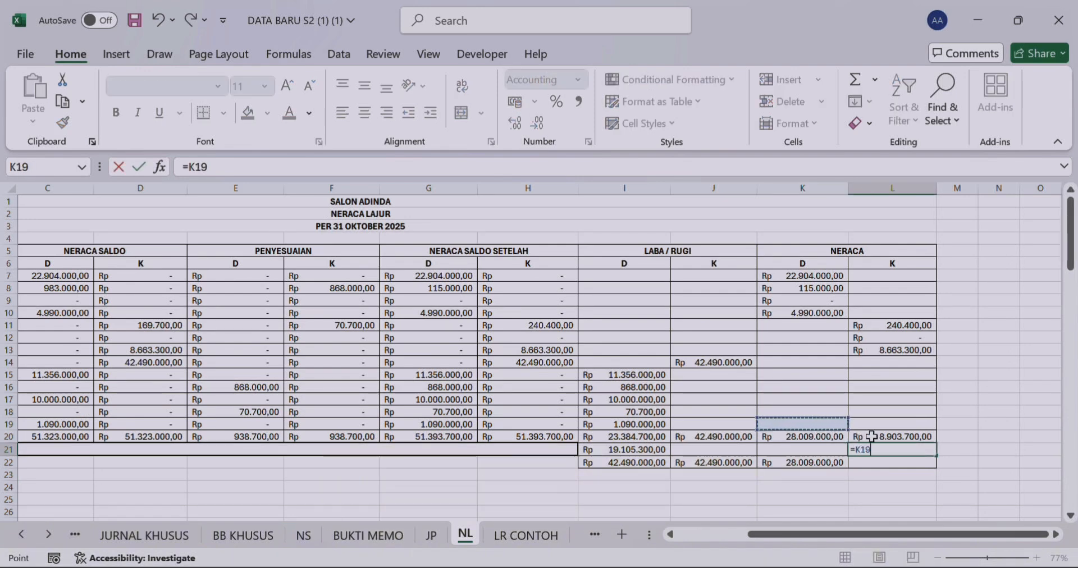
pyautogui.moveTo(870, 437); pyautogui.dragTo(838, 449)
pyautogui.click(828, 438)
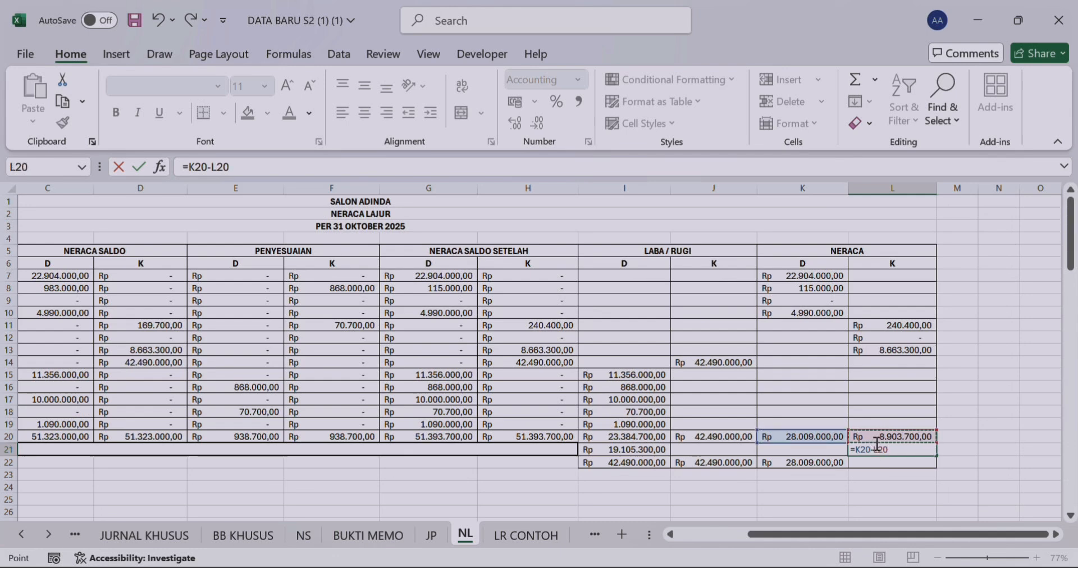
pyautogui.press('Return')
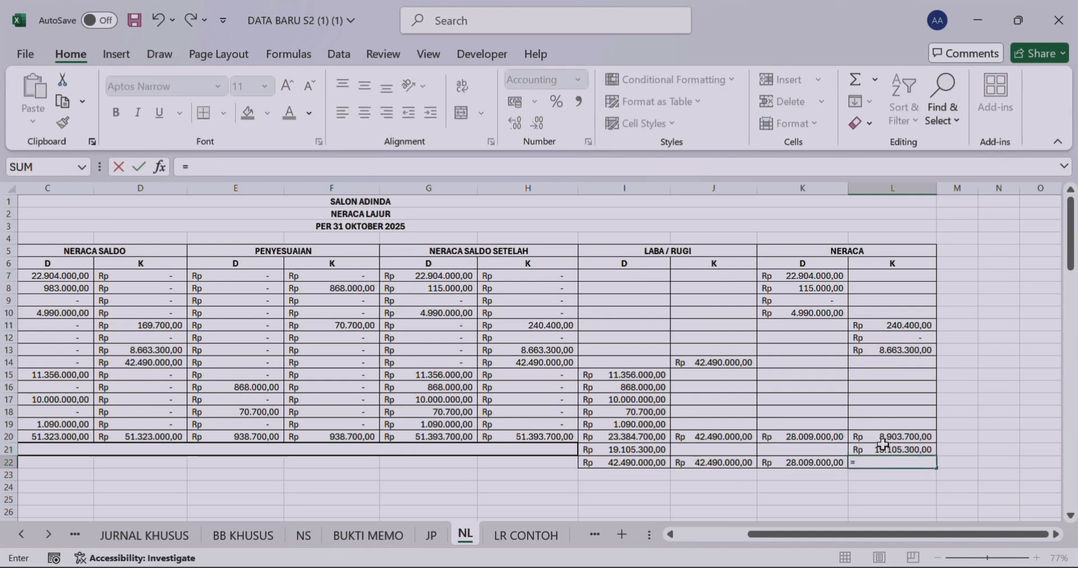
# Step: Add the profit to the NERACA credit total with =L20+L21 in L22
pyautogui.click(884, 436)
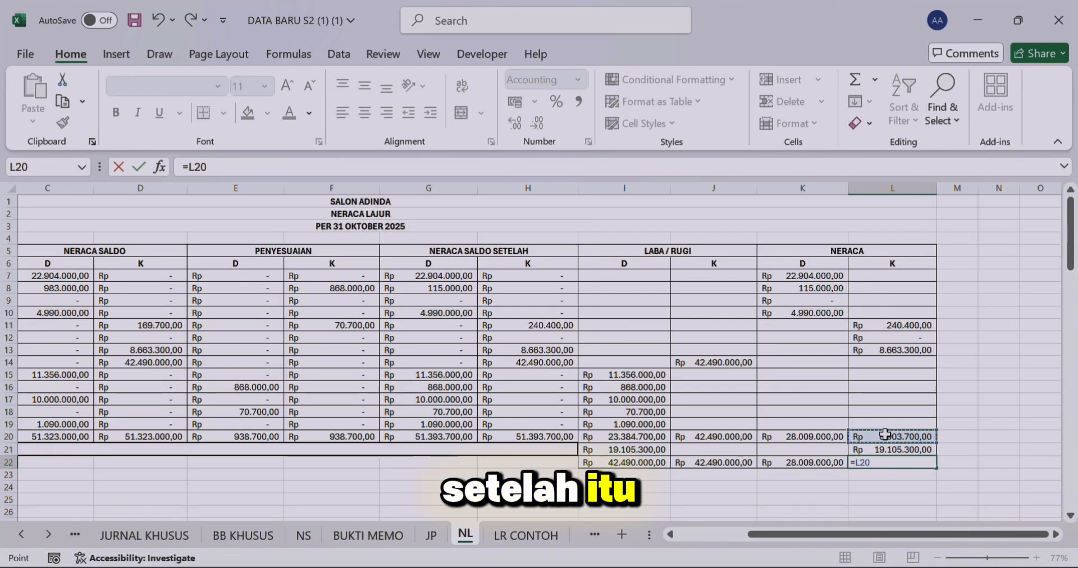
pyautogui.write('+')
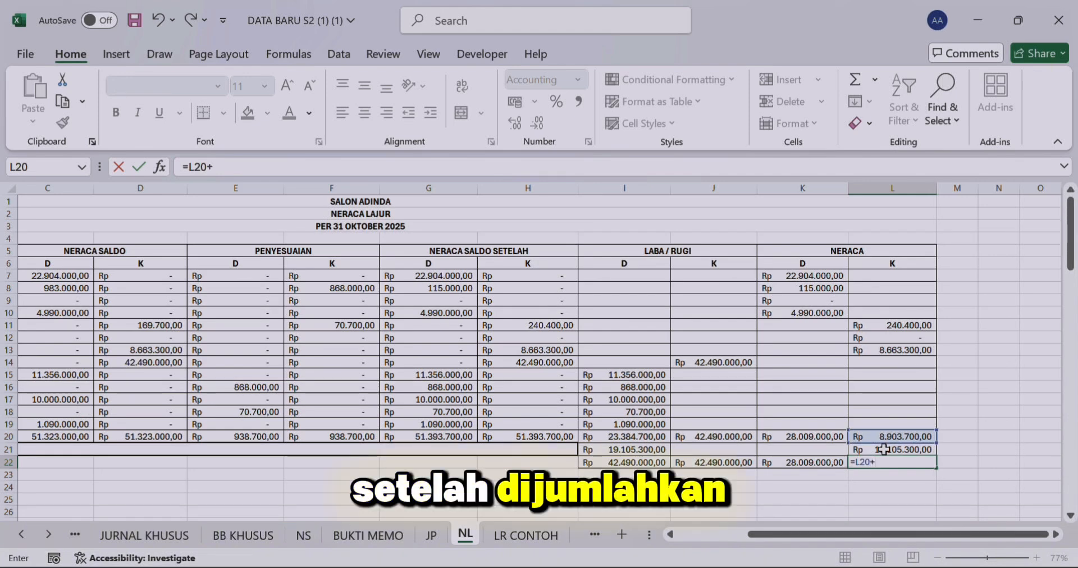
pyautogui.click(884, 449)
pyautogui.press('Return')
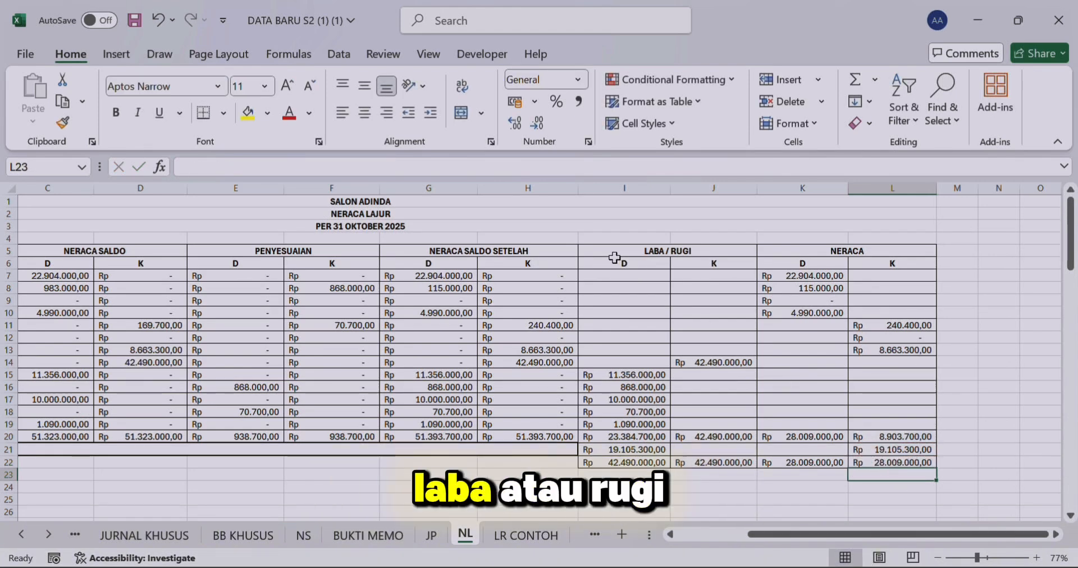
# Step: Label the profit row by entering LABA USAHA in the merged cell A21
pyautogui.click(519, 448)
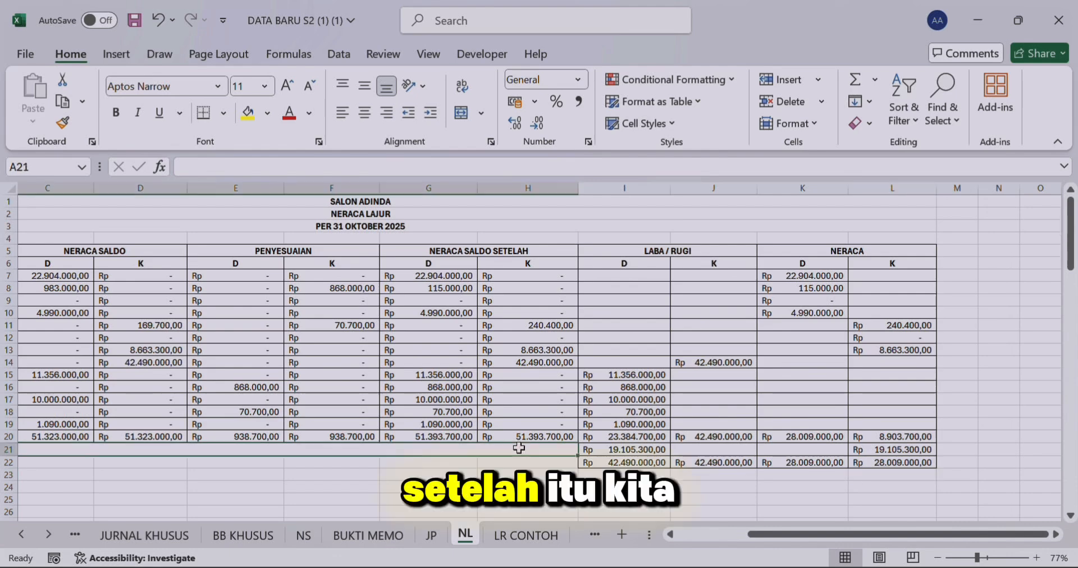
pyautogui.write('LAB')
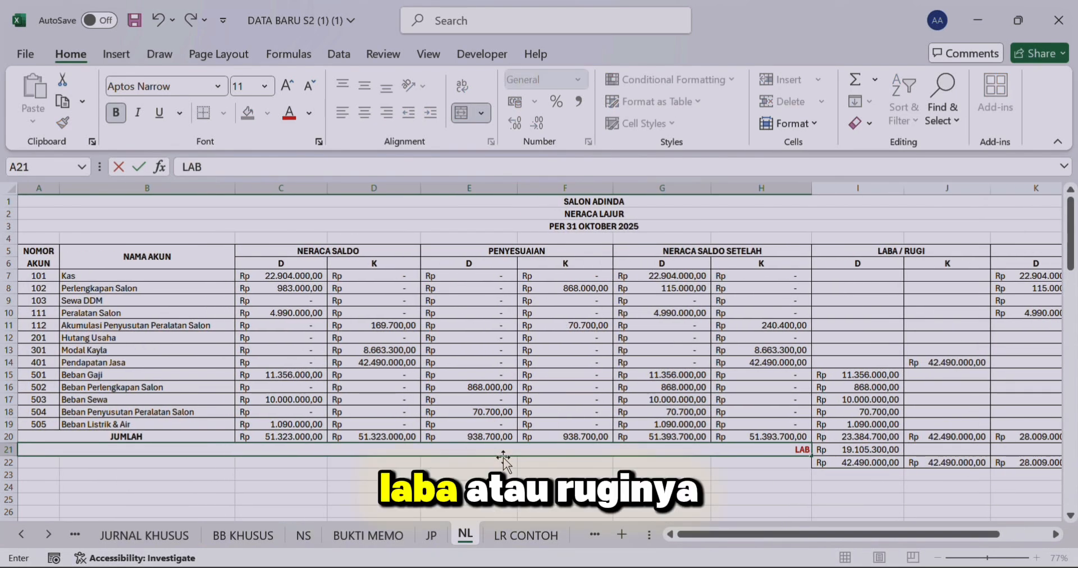
pyautogui.write('A USAHA')
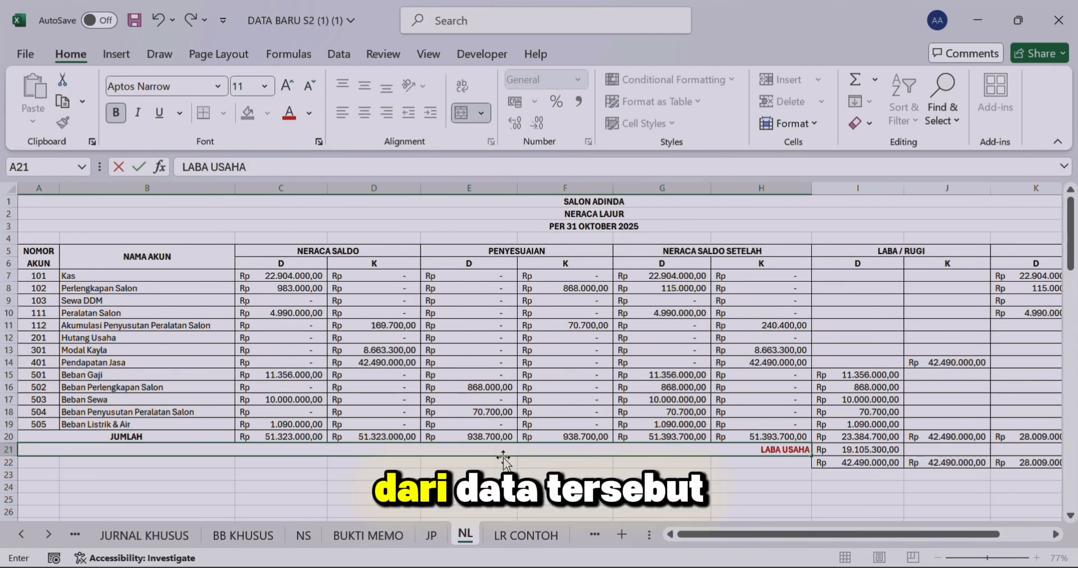
pyautogui.press('Return')
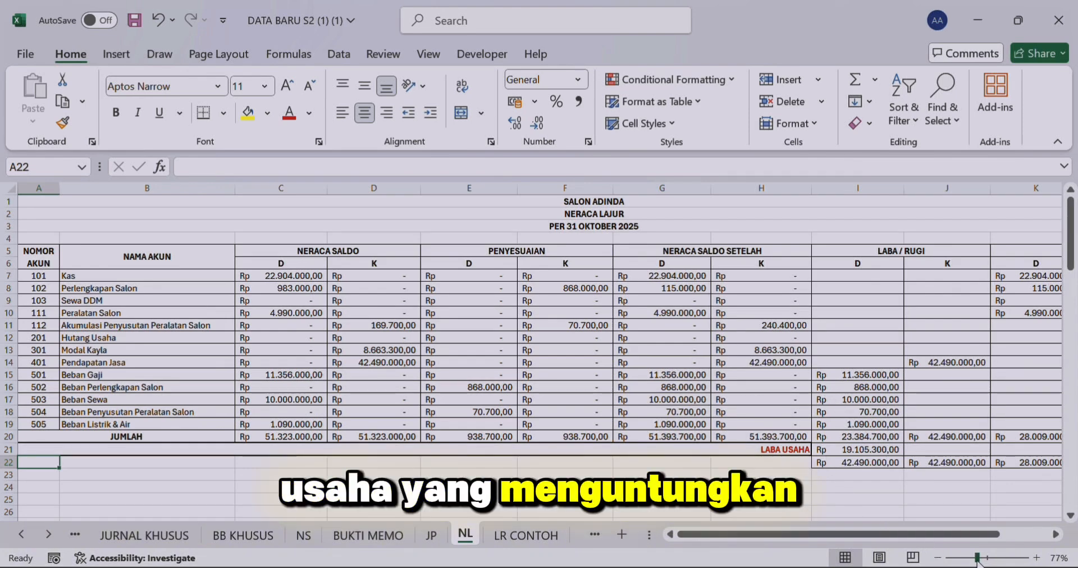
pyautogui.moveTo(977, 558); pyautogui.dragTo(973, 558)
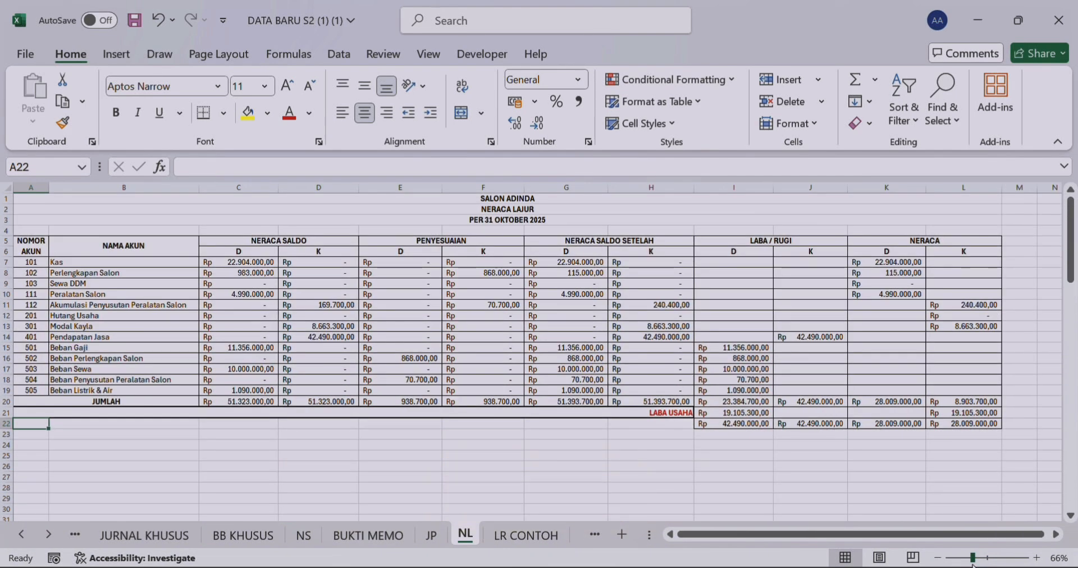
pyautogui.click(742, 468)
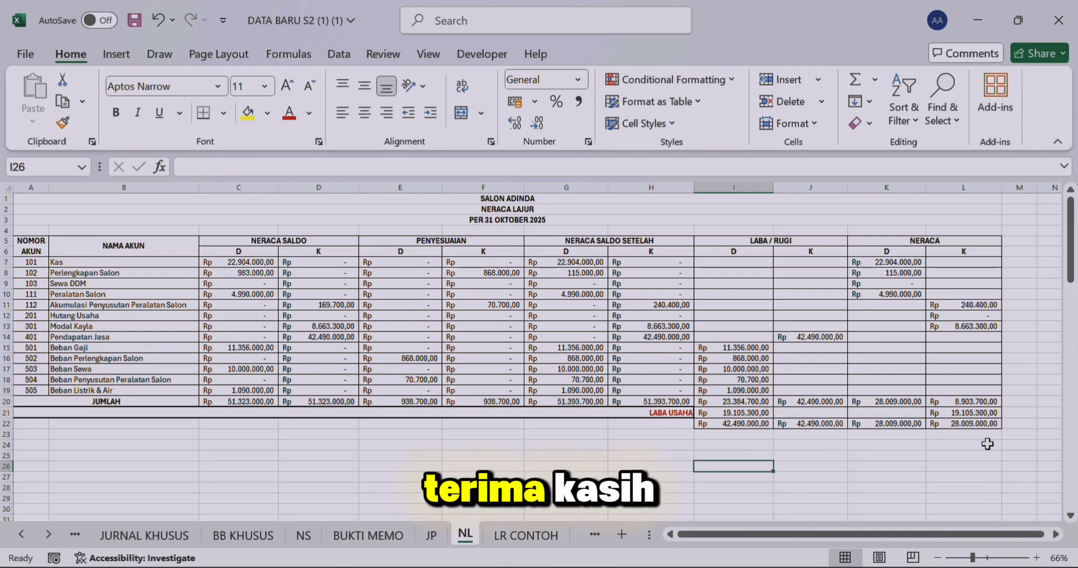